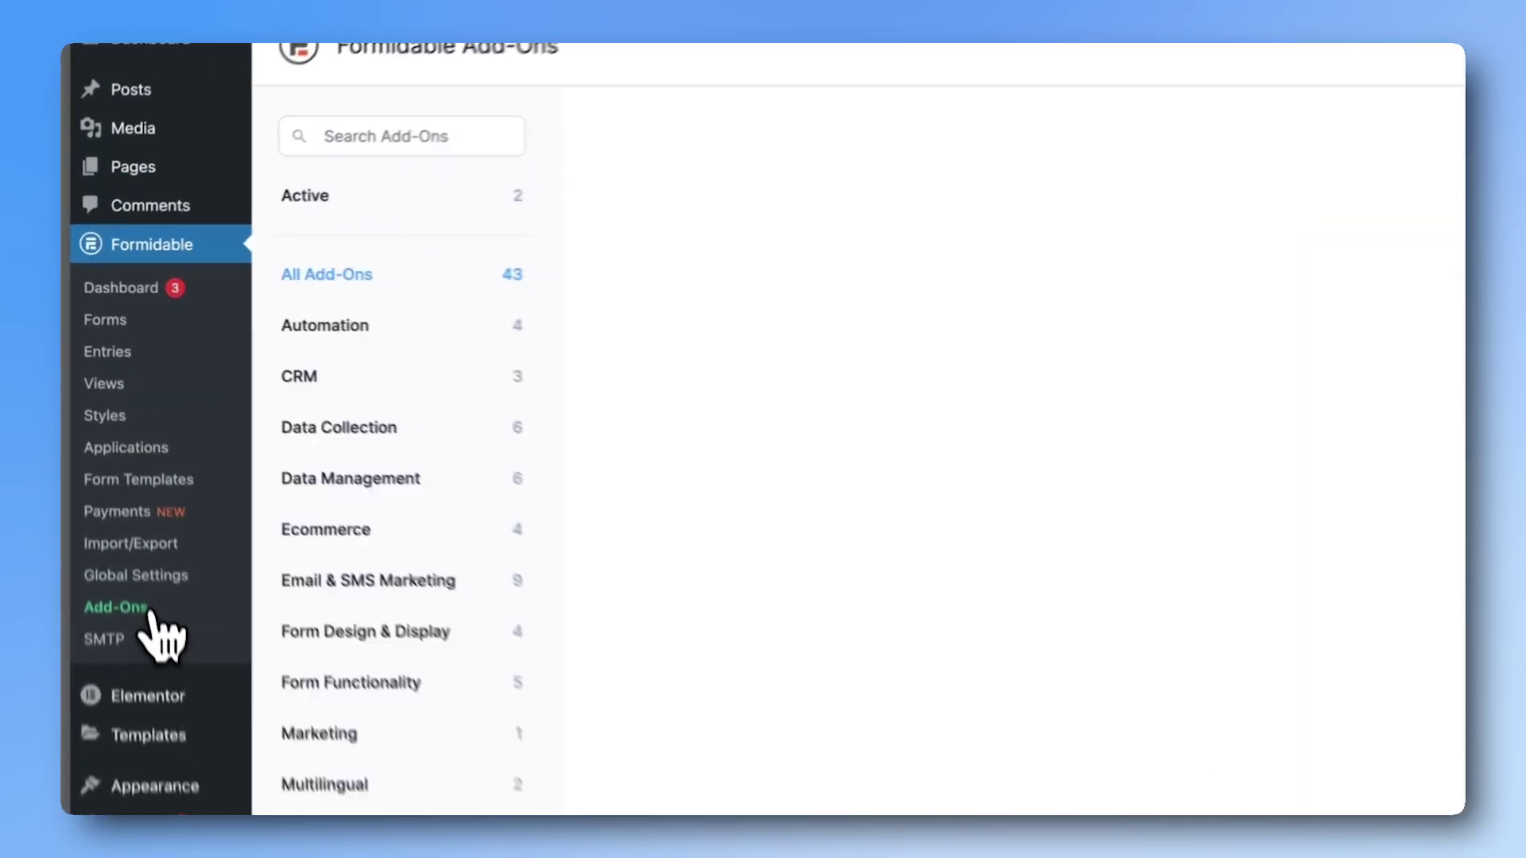
Step: Find the Formidable API add-on by searching 'api' and switch it on
left_click(402, 136)
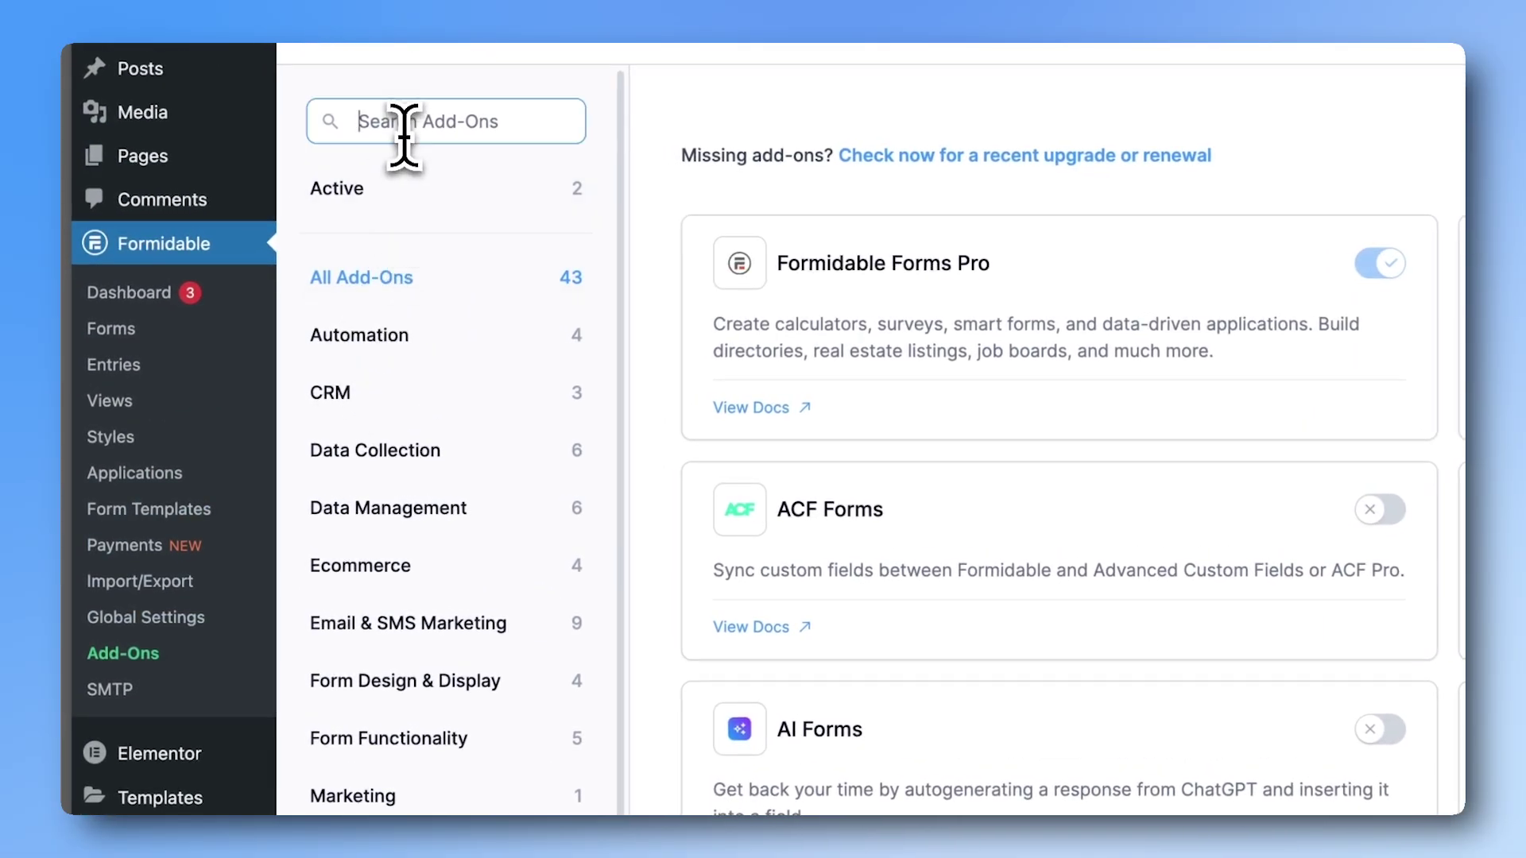
type("api")
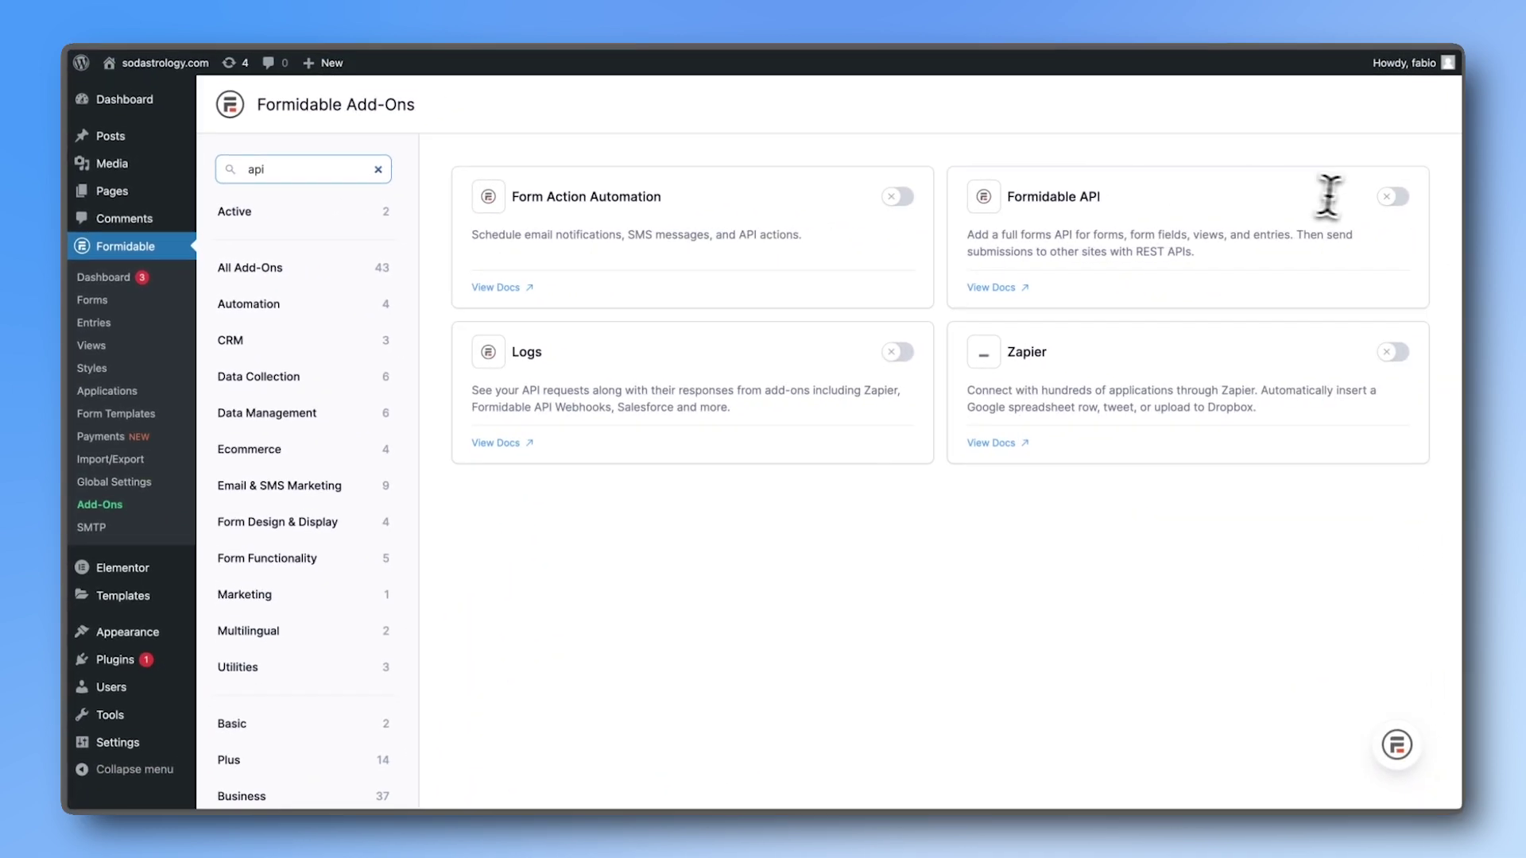
left_click(1389, 198)
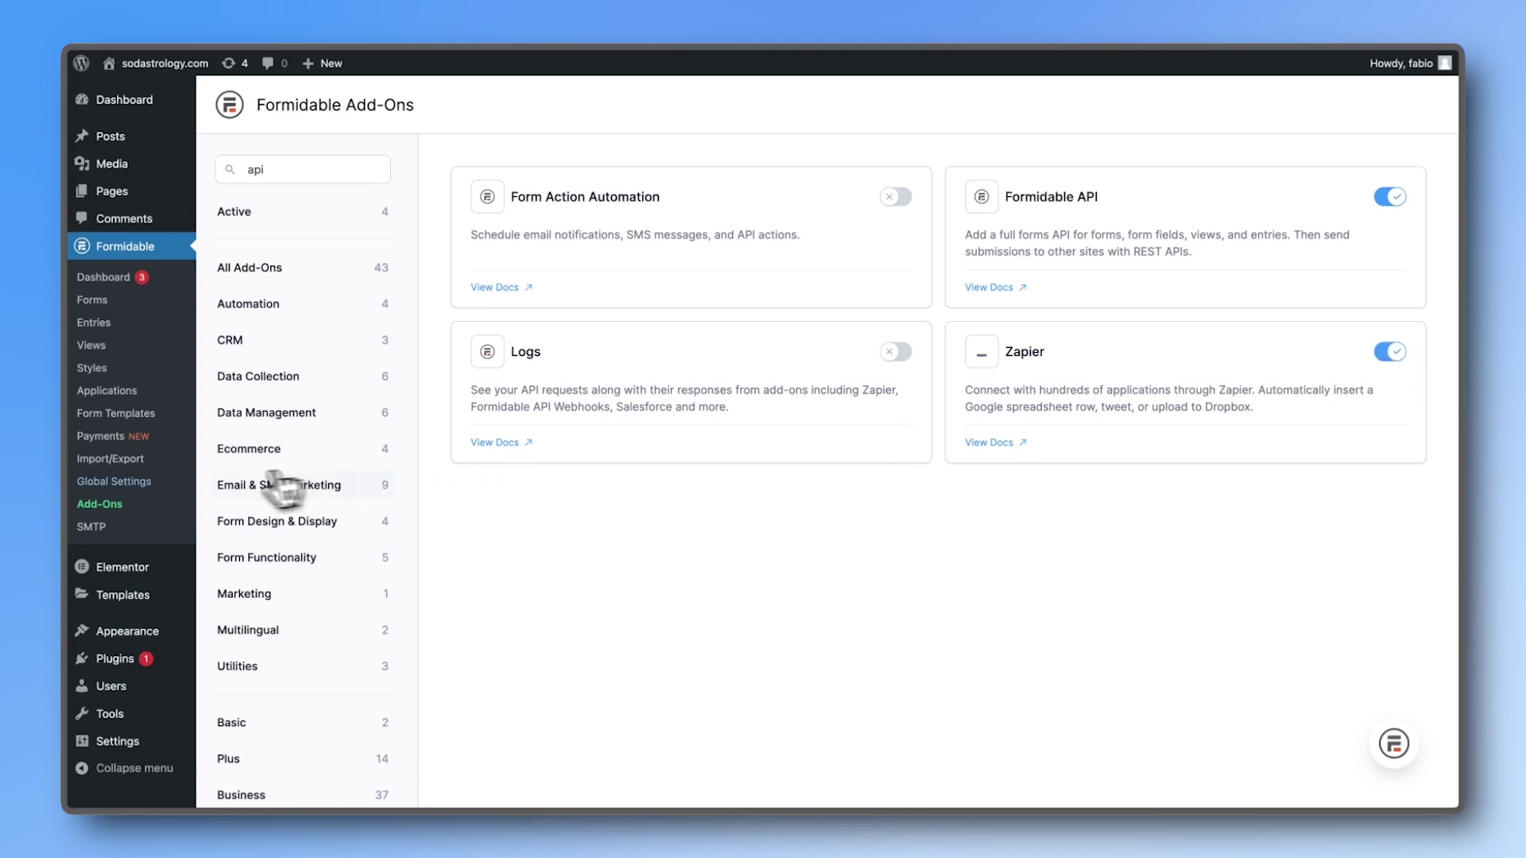
Step: Select and copy the site's API key from Global Settings > API
left_click(147, 483)
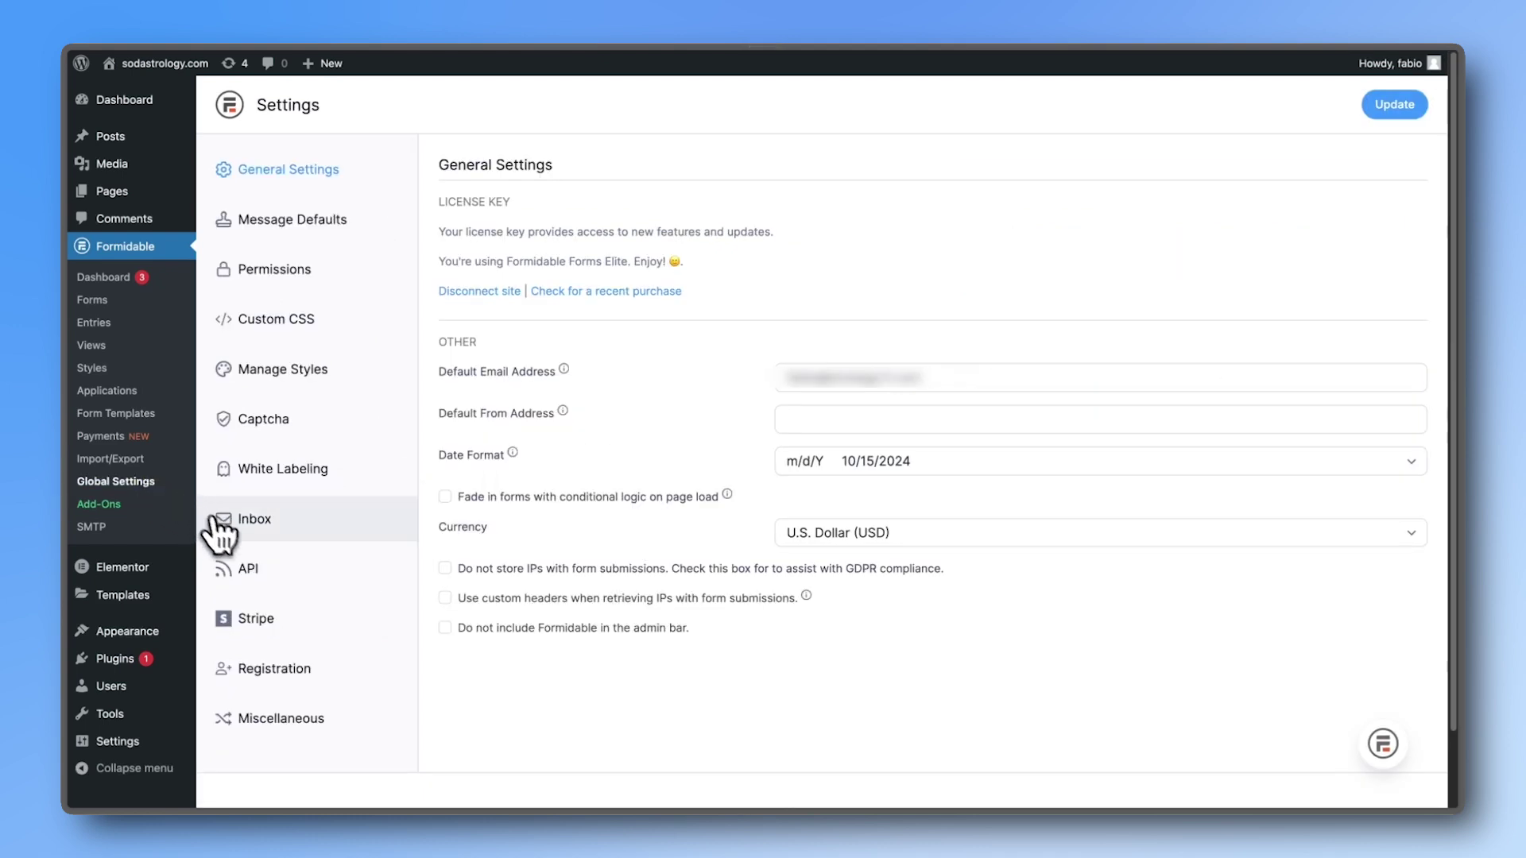
left_click(247, 566)
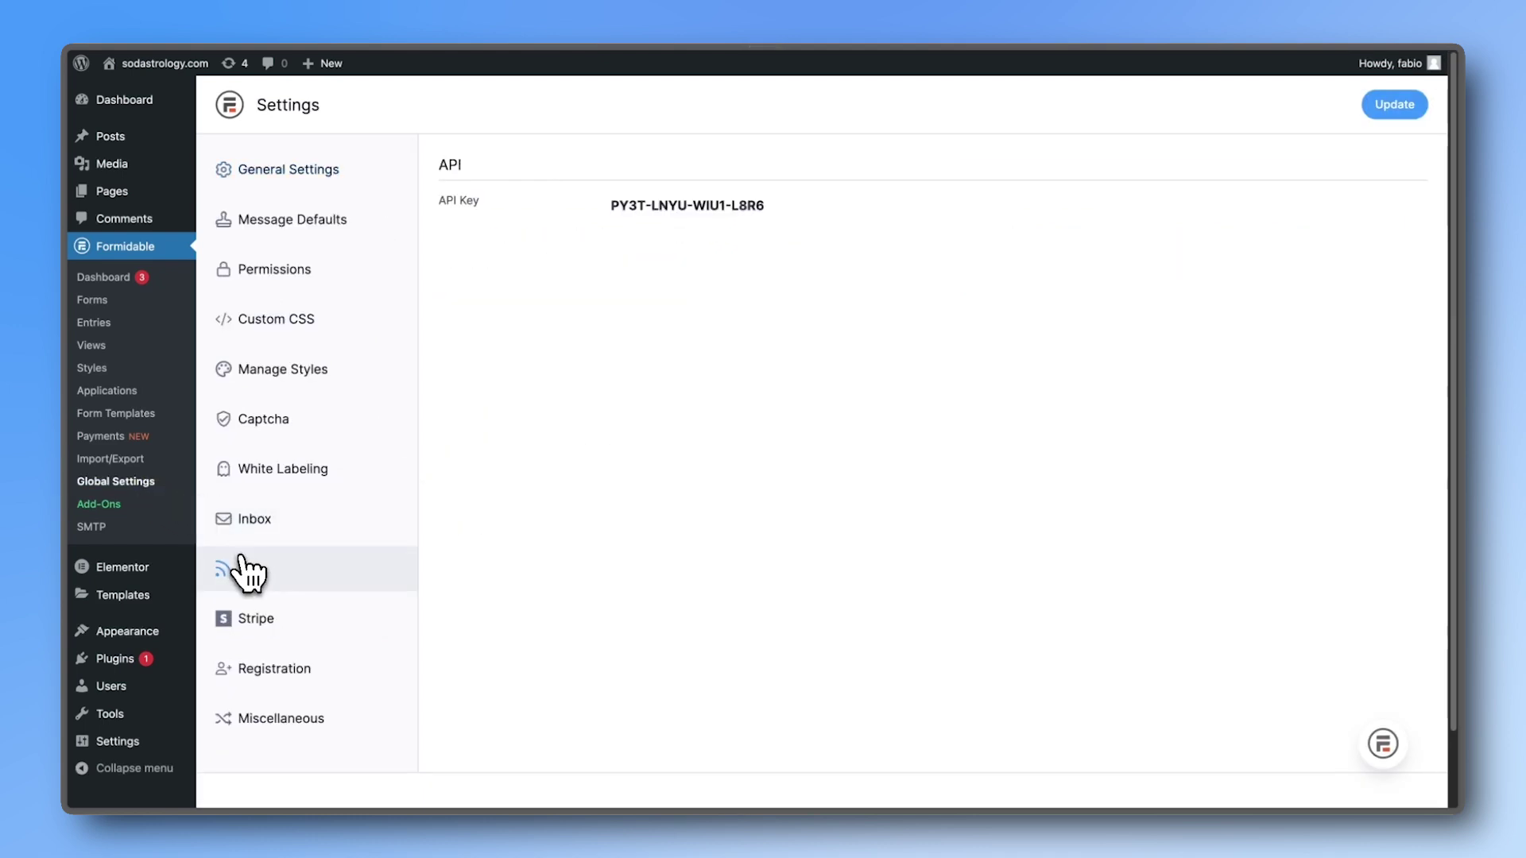
triple_click(648, 208)
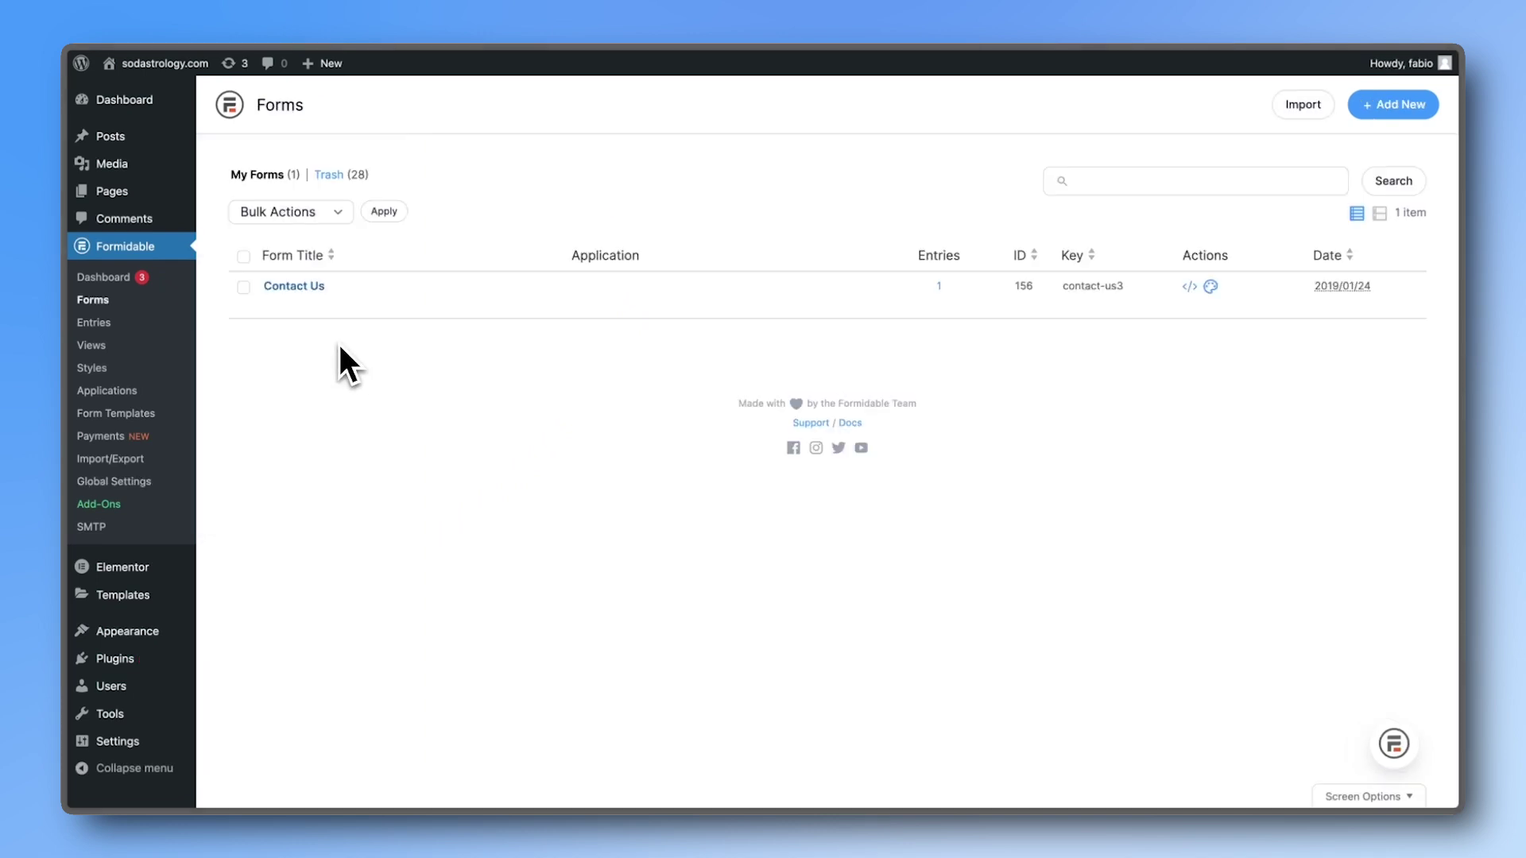
Step: Check the entries submitted to the Contact Us form
mouse_move(311, 314)
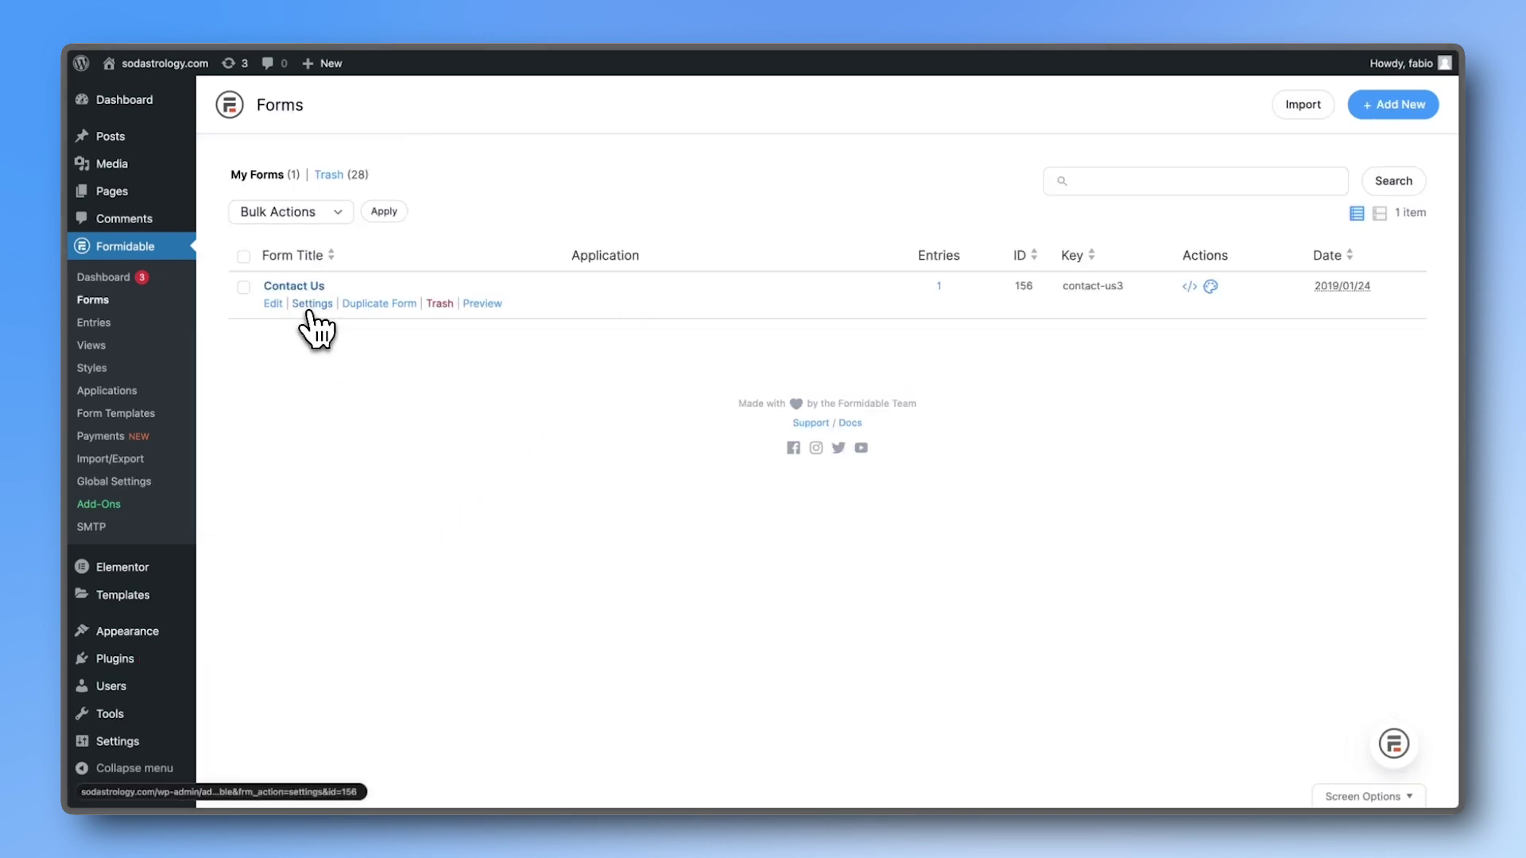
left_click(310, 310)
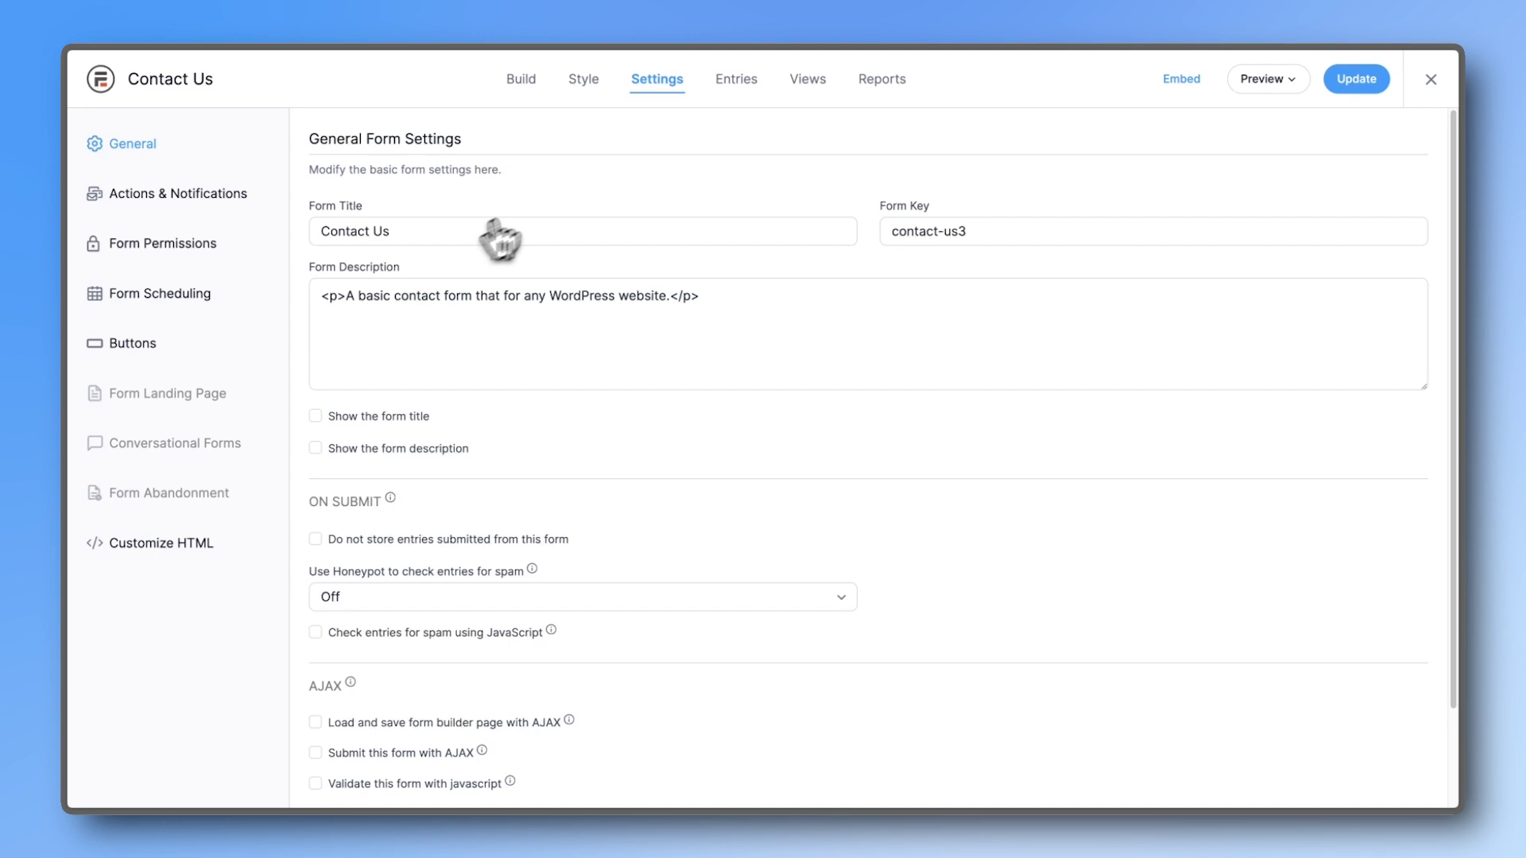
left_click(736, 79)
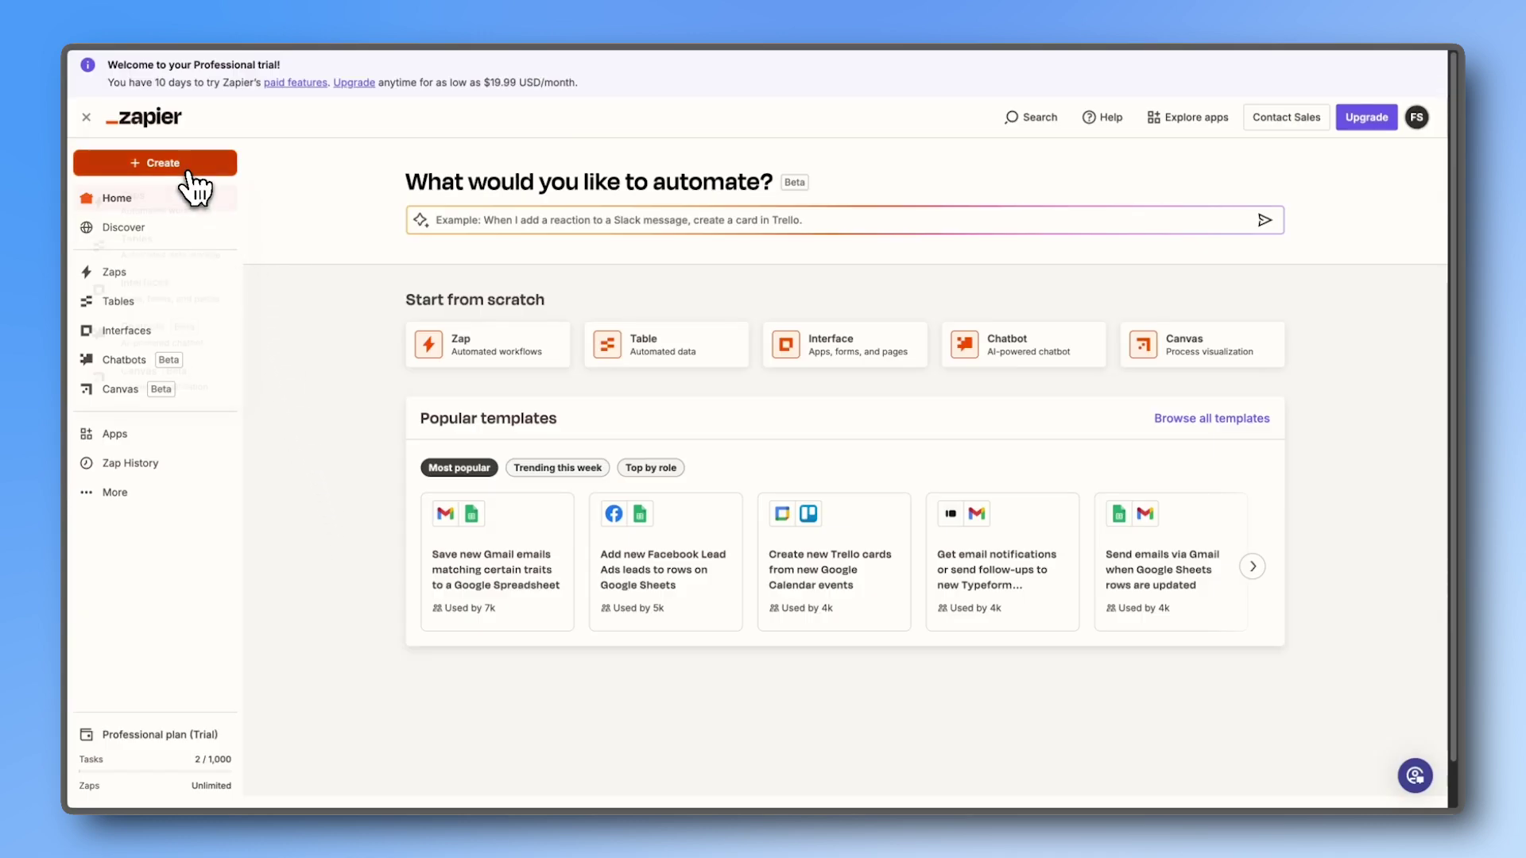
Step: Create a new Zap with Formidable Forms as the trigger app and New Entry as its event
left_click(189, 168)
left_click(183, 208)
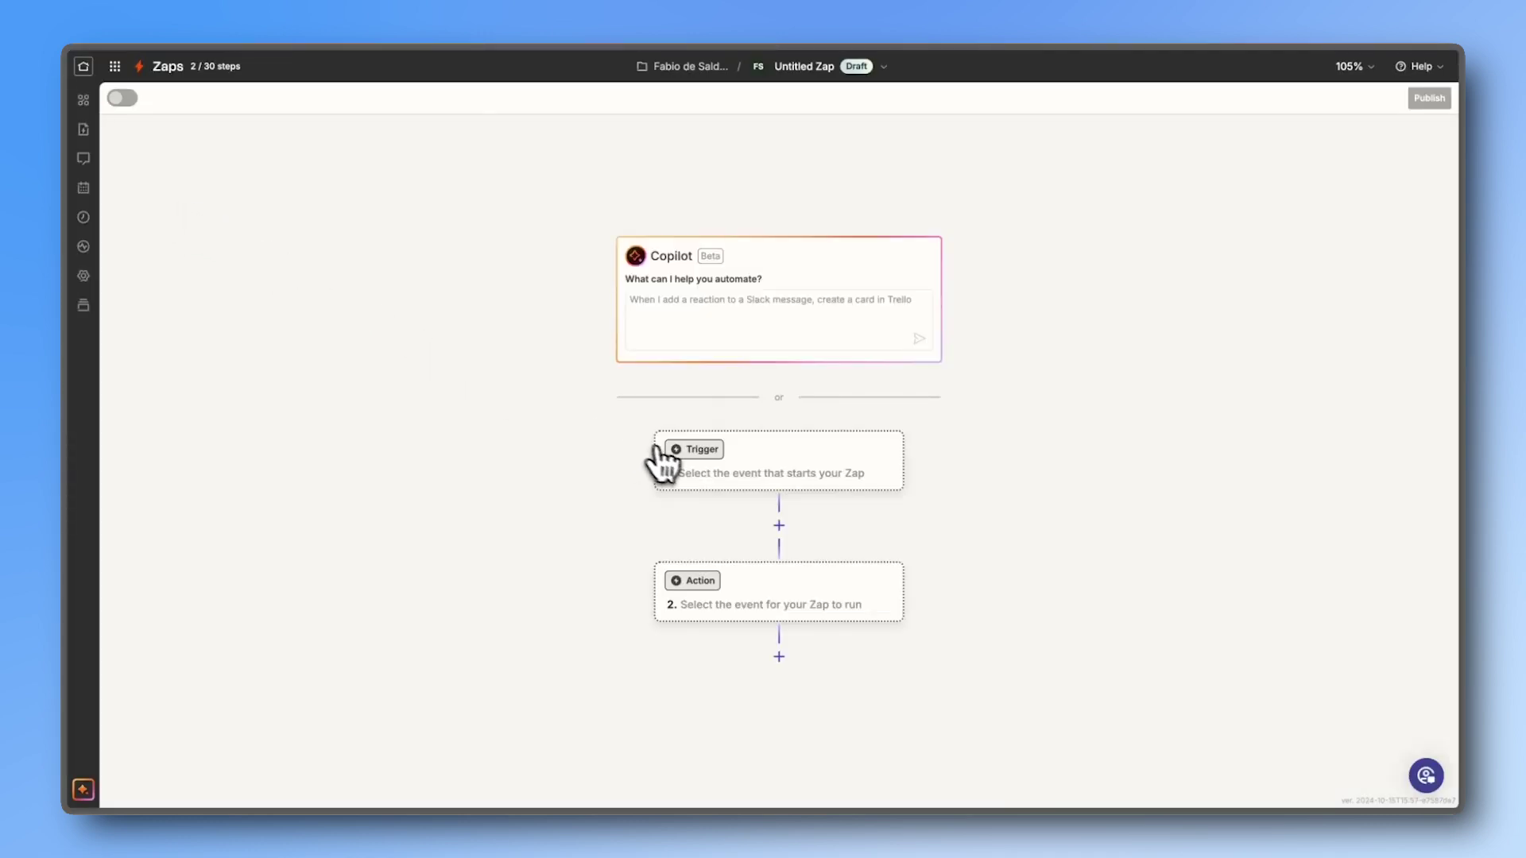
left_click(675, 463)
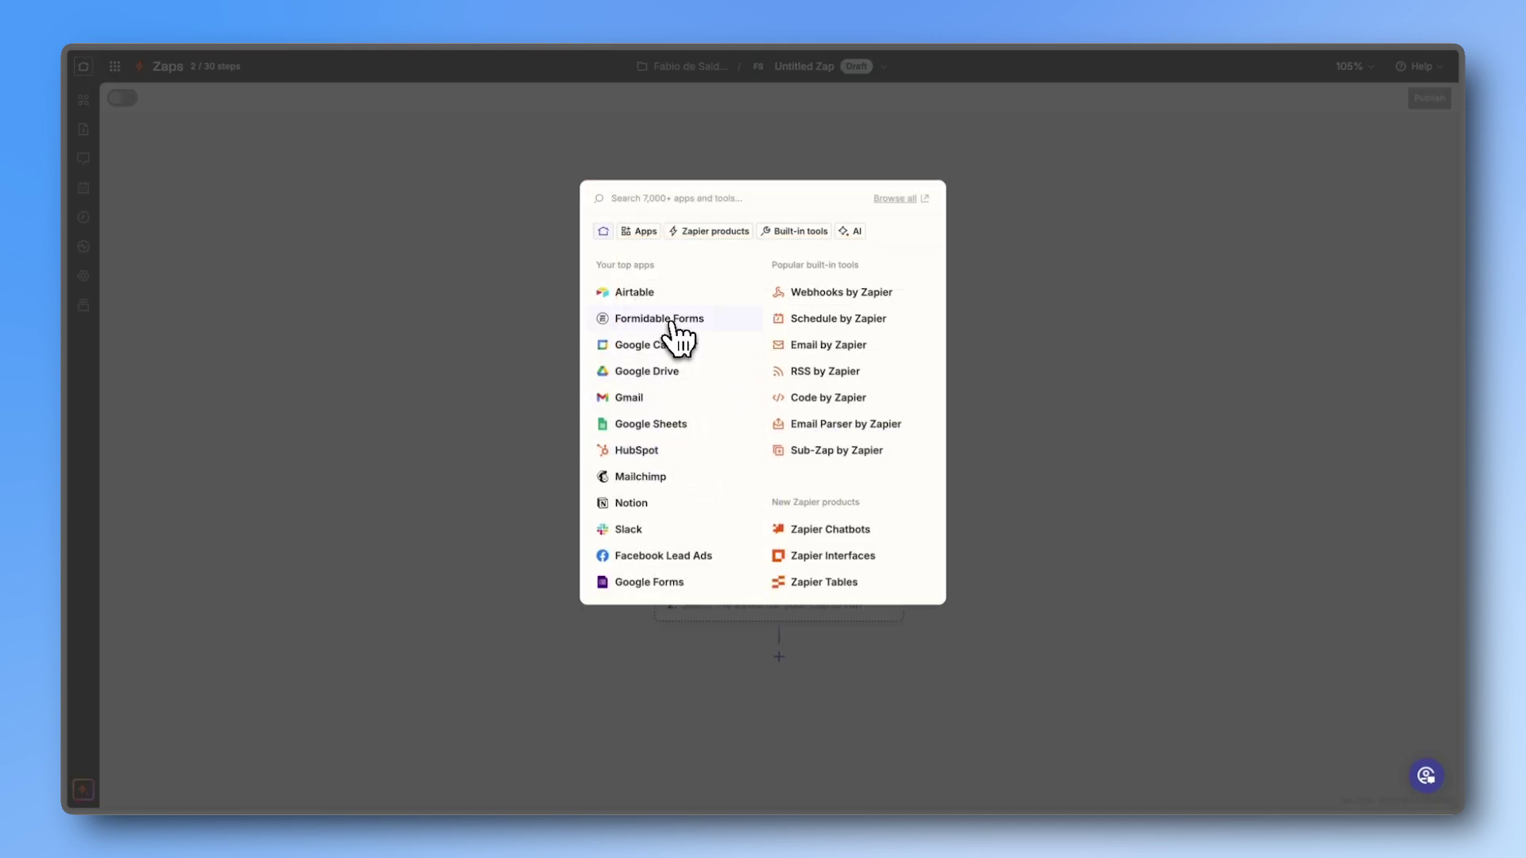
left_click(671, 319)
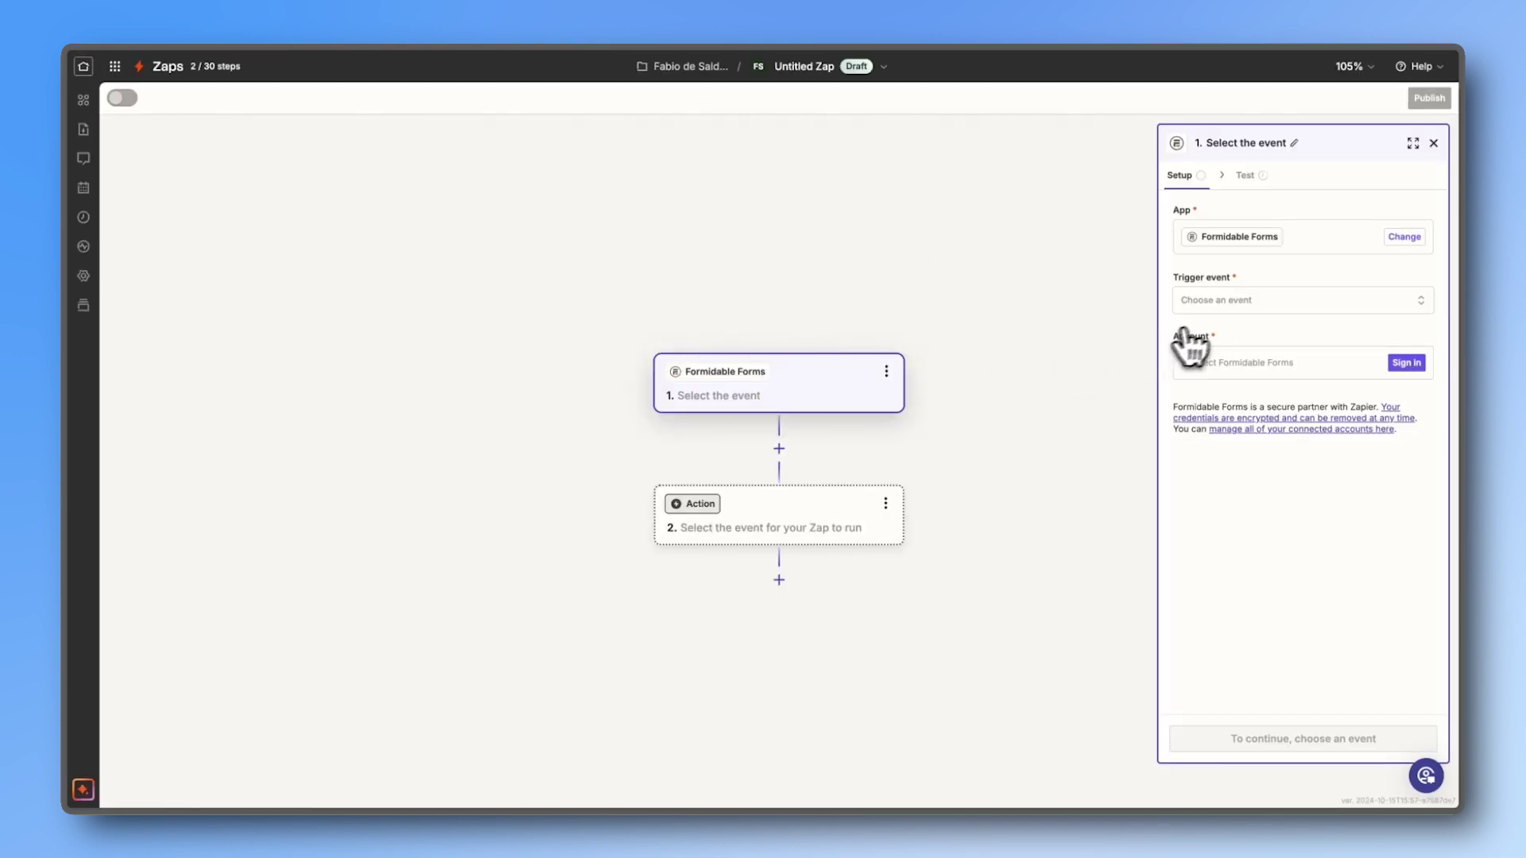
left_click(1216, 304)
left_click(1077, 402)
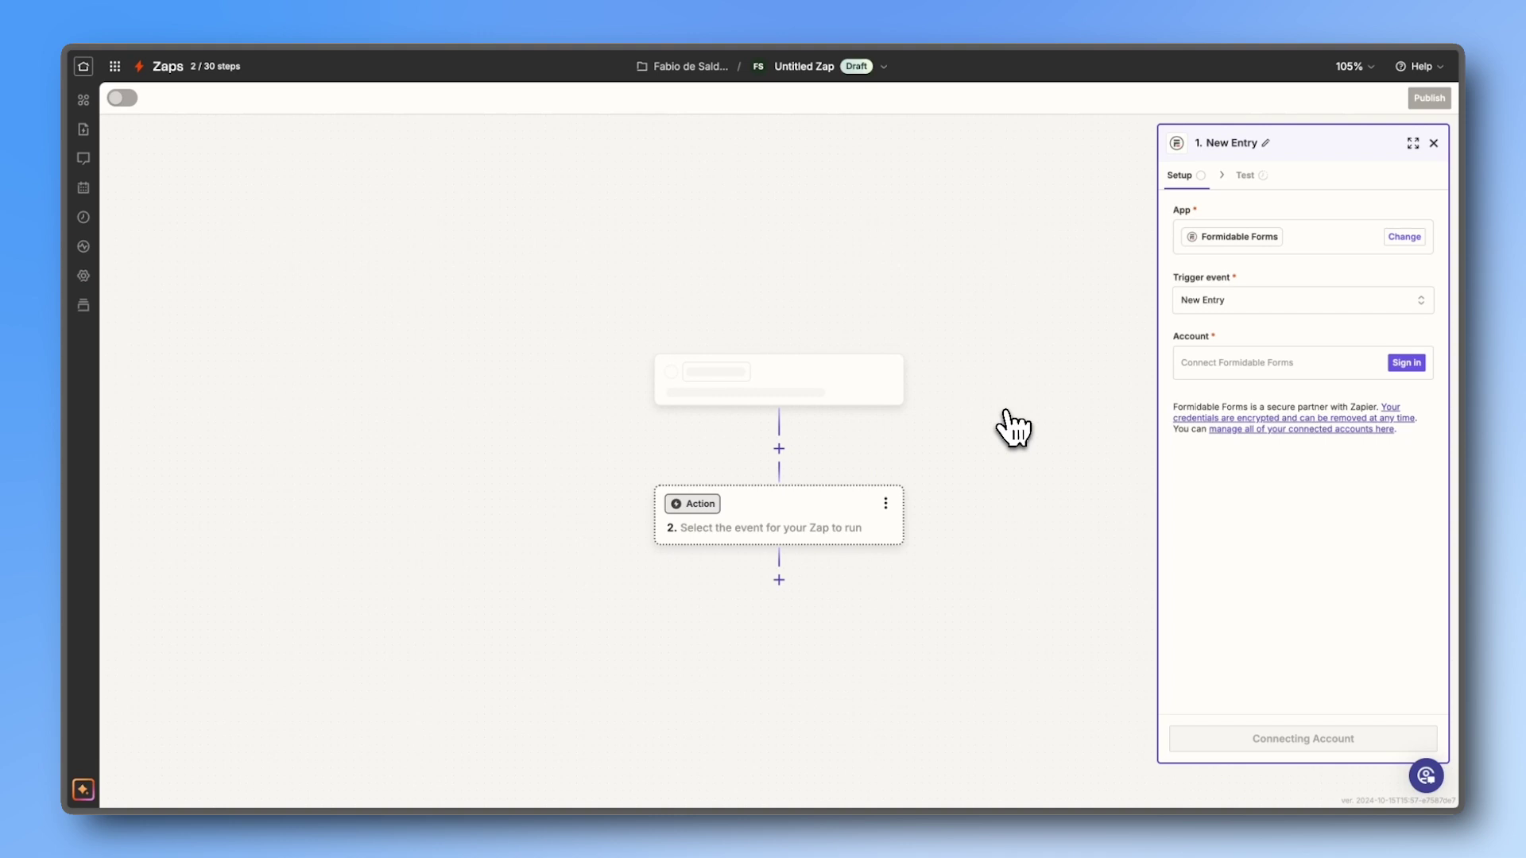
Step: Connect the Formidable Forms account using the copied API key and the site's home URL
left_click(1204, 364)
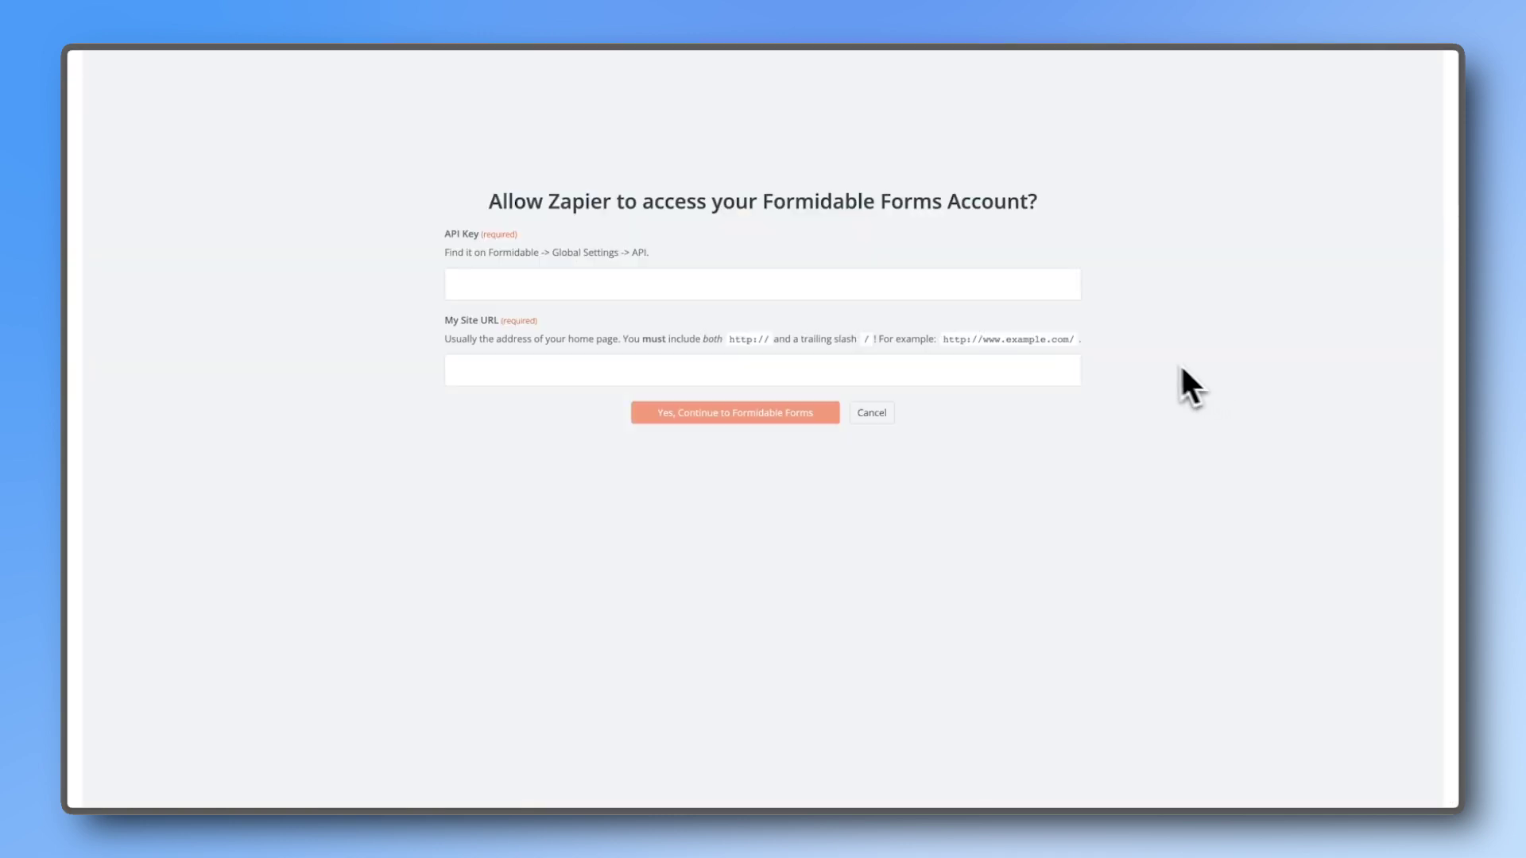
left_click(936, 289)
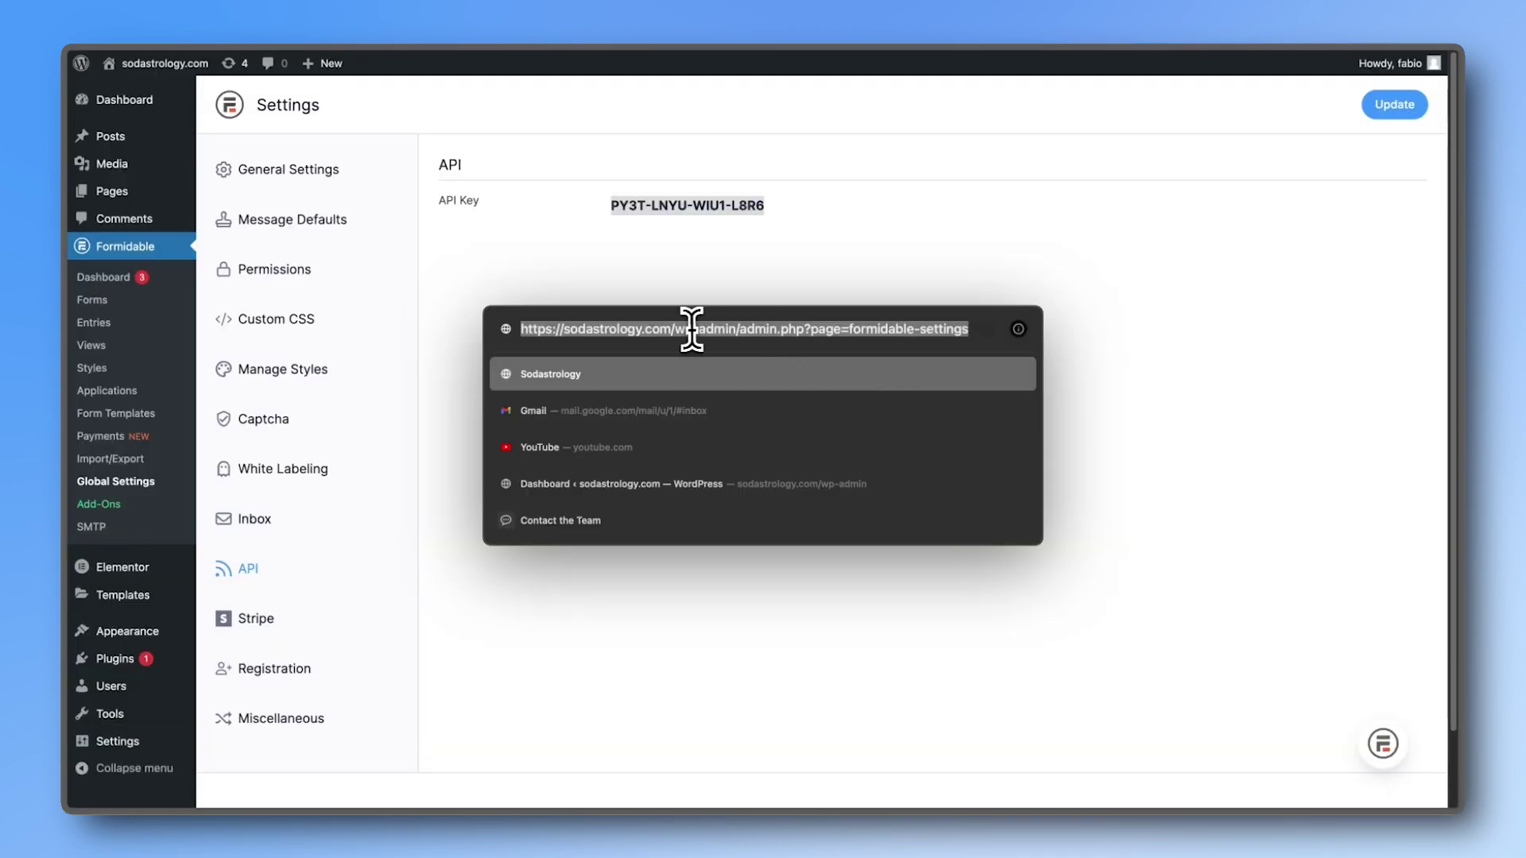
left_click(678, 332)
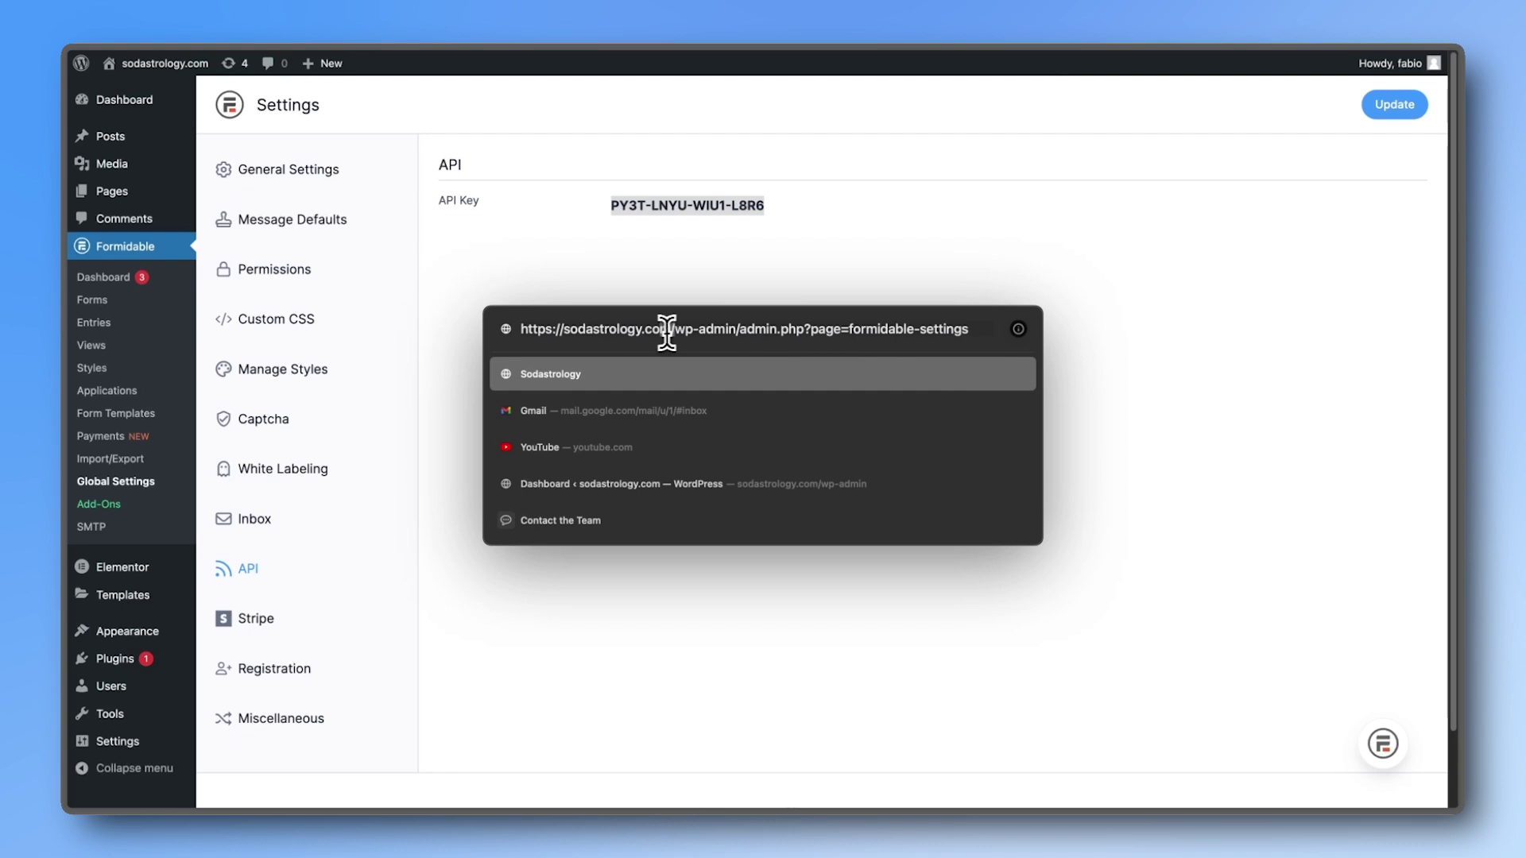
left_click_drag(672, 333, 598, 332)
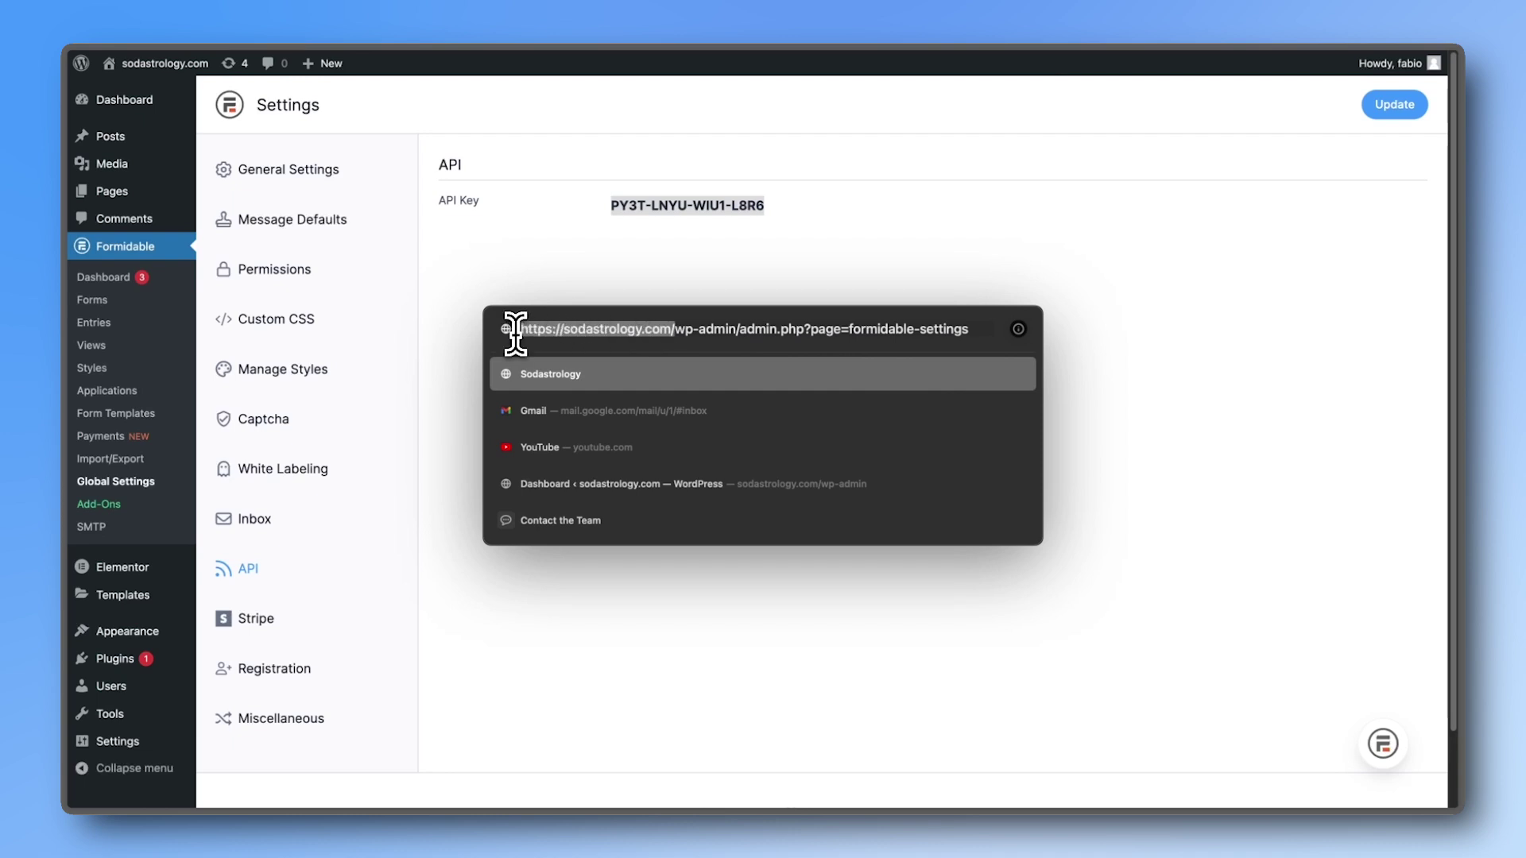
type("https://sodastrology.com/")
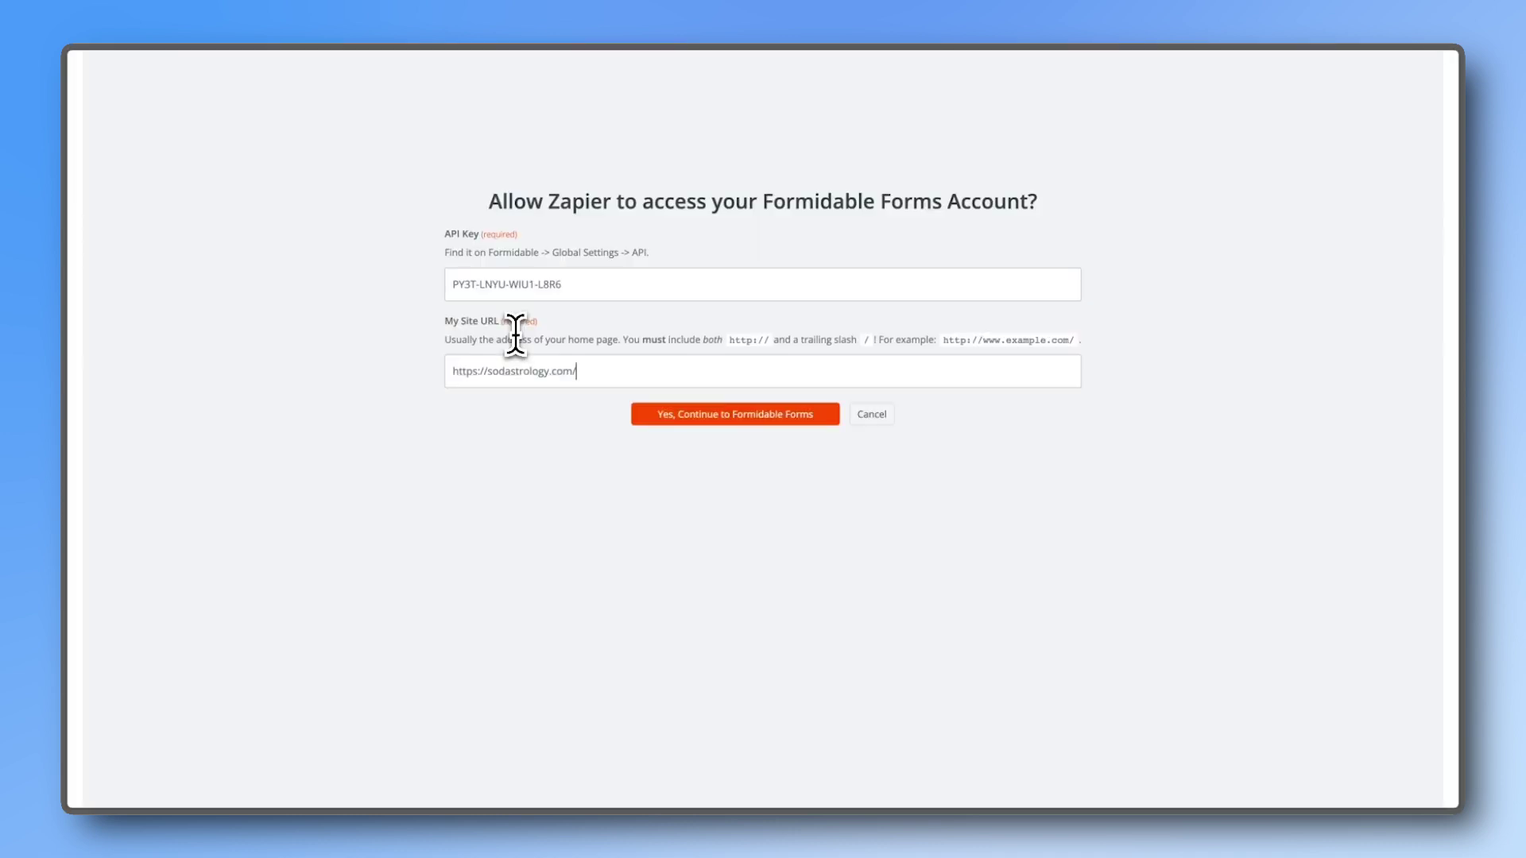
left_click(645, 412)
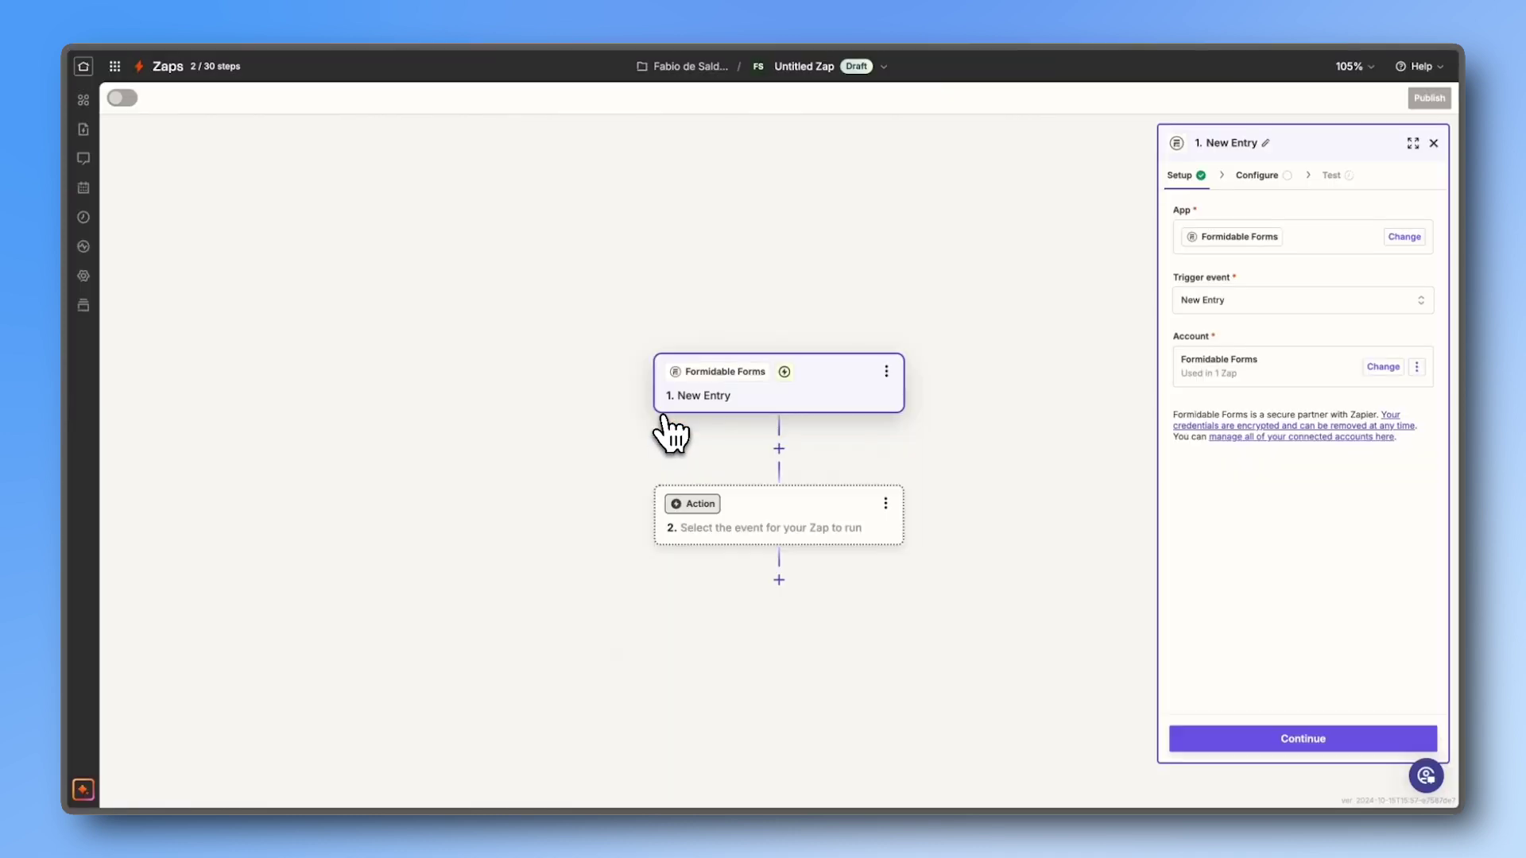
Step: Point the New Entry trigger at the Contact Us form and test it, continuing with entry A
left_click(1258, 176)
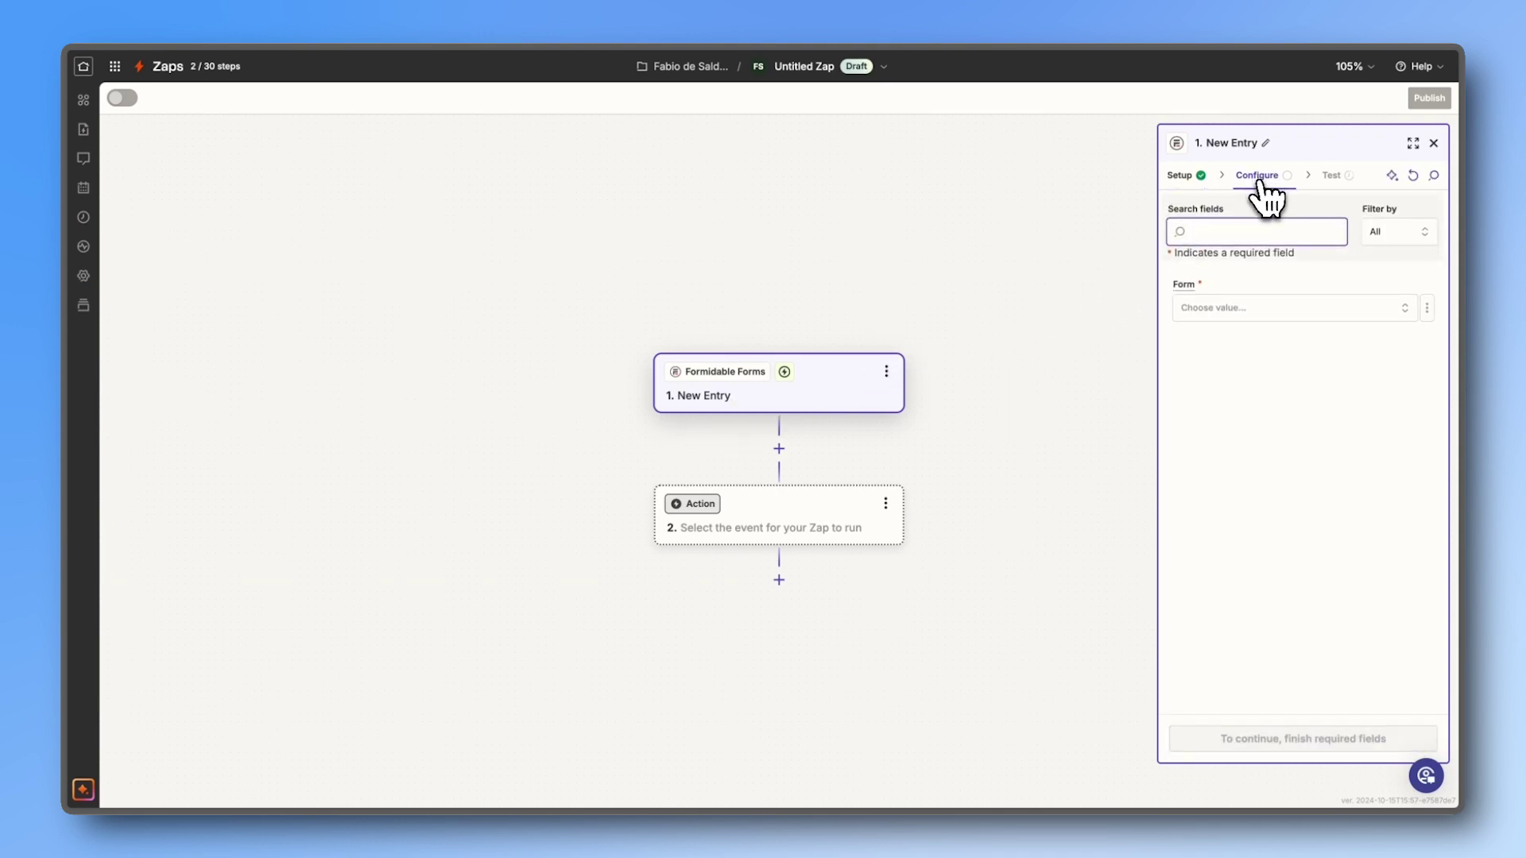
left_click(1256, 310)
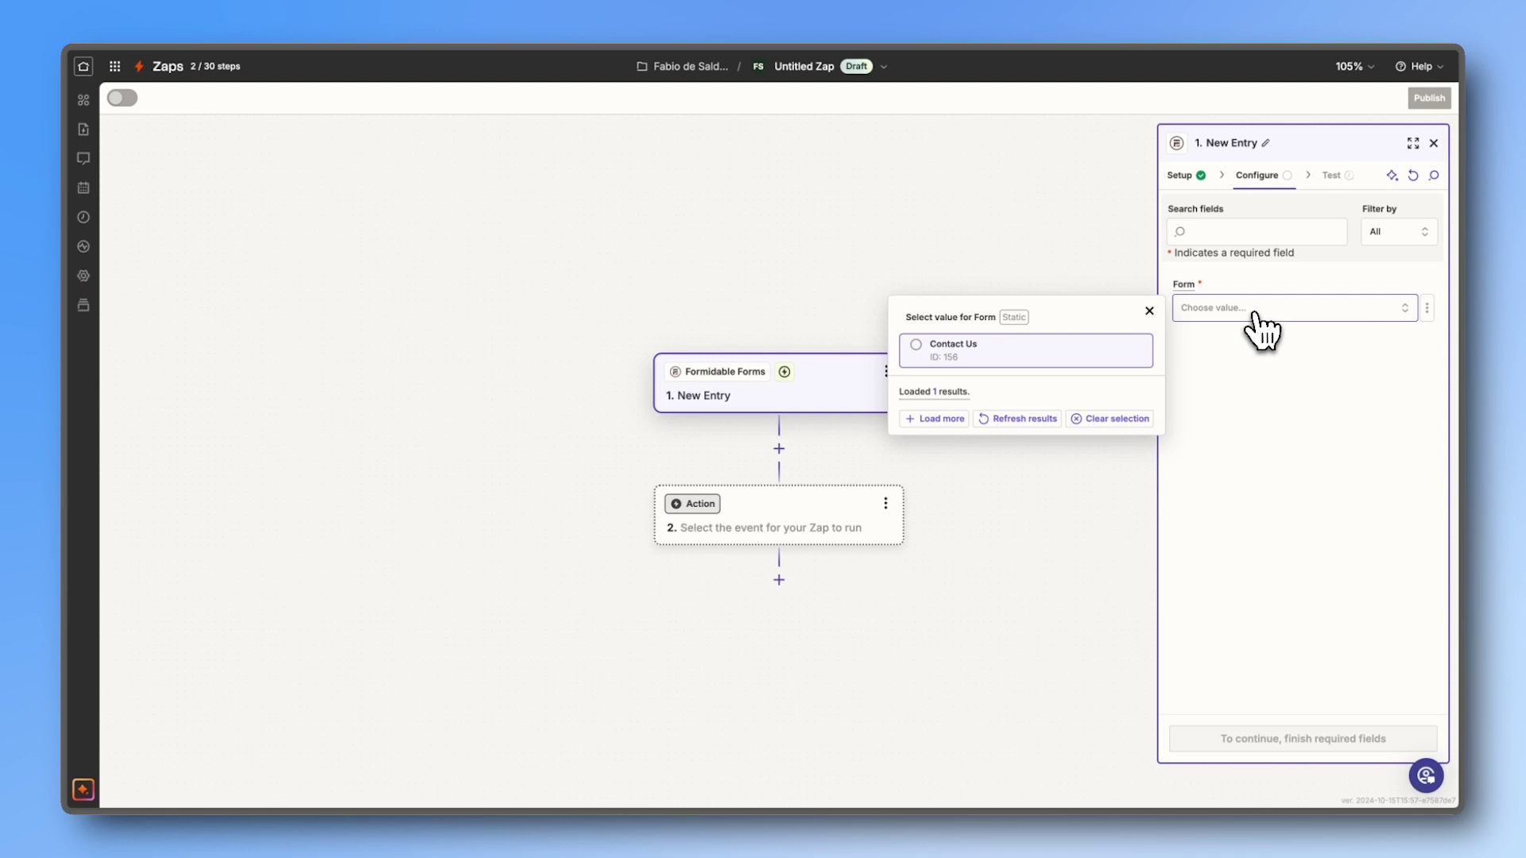
left_click(1059, 357)
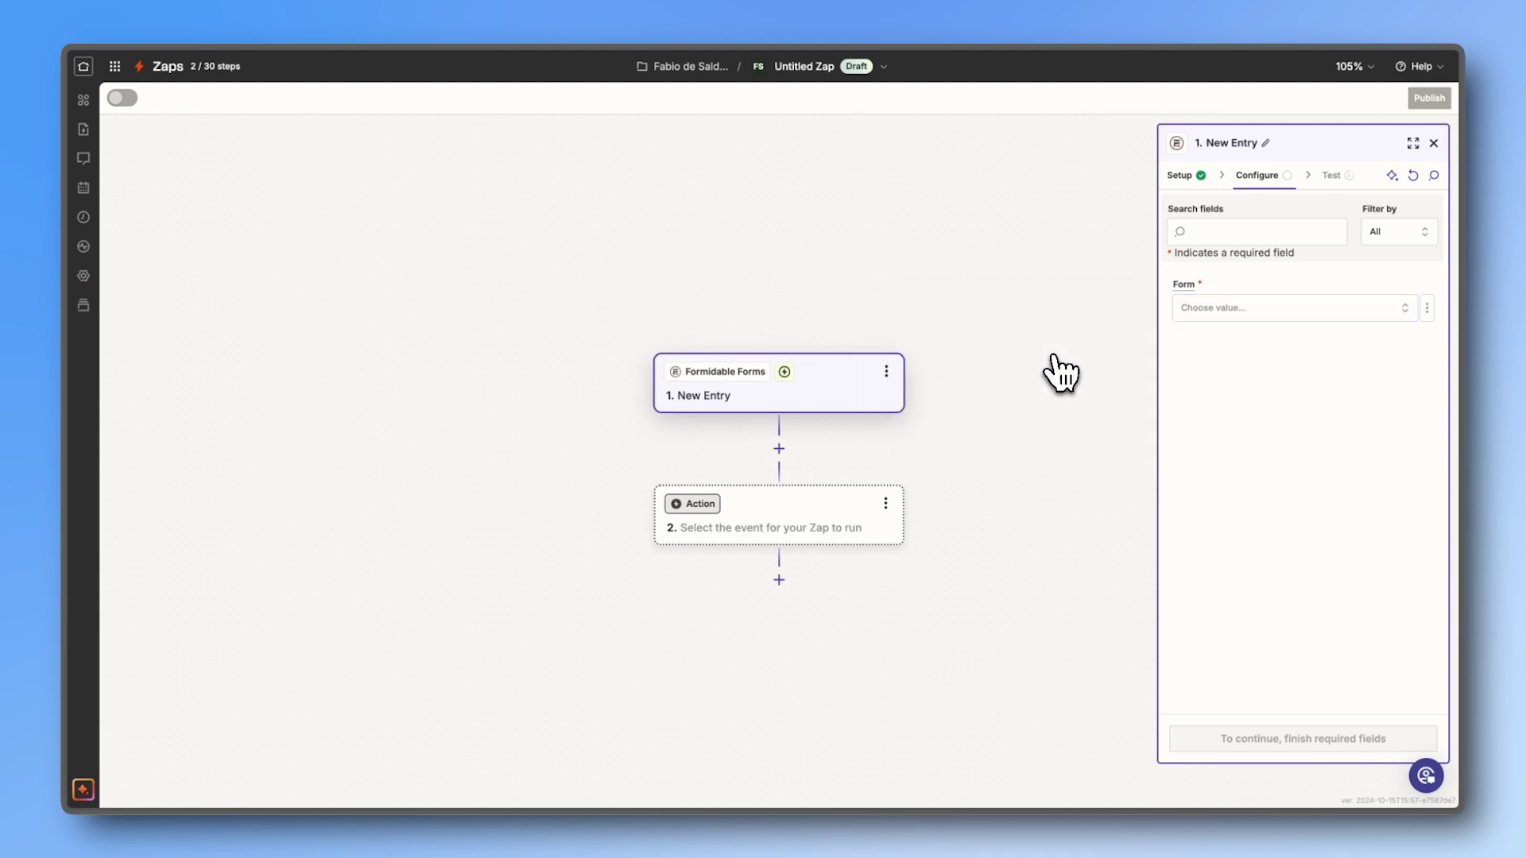
scroll(872, 427, "up", 5)
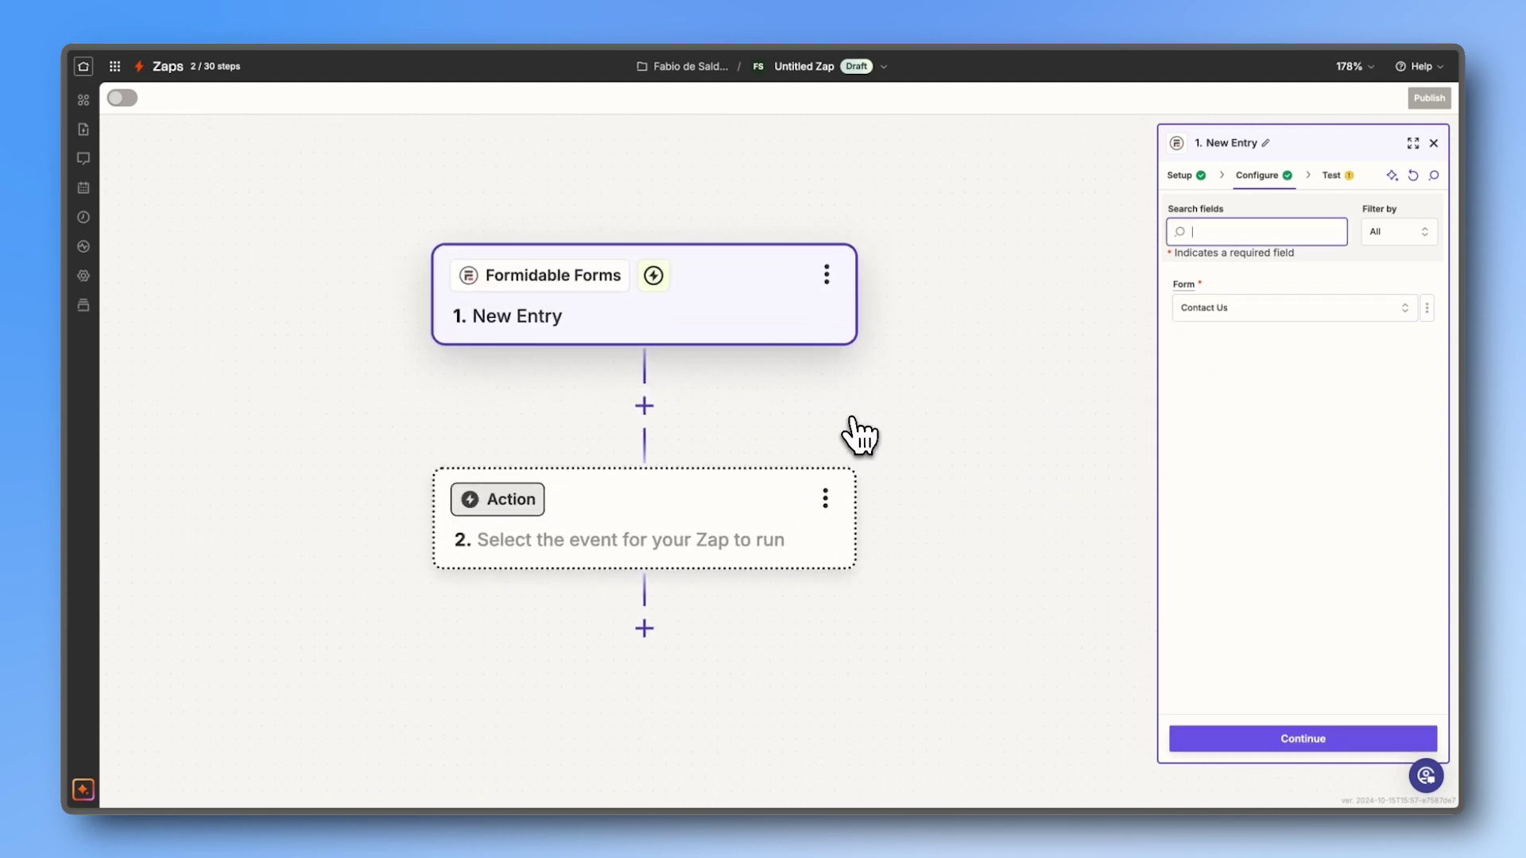
left_click(1289, 741)
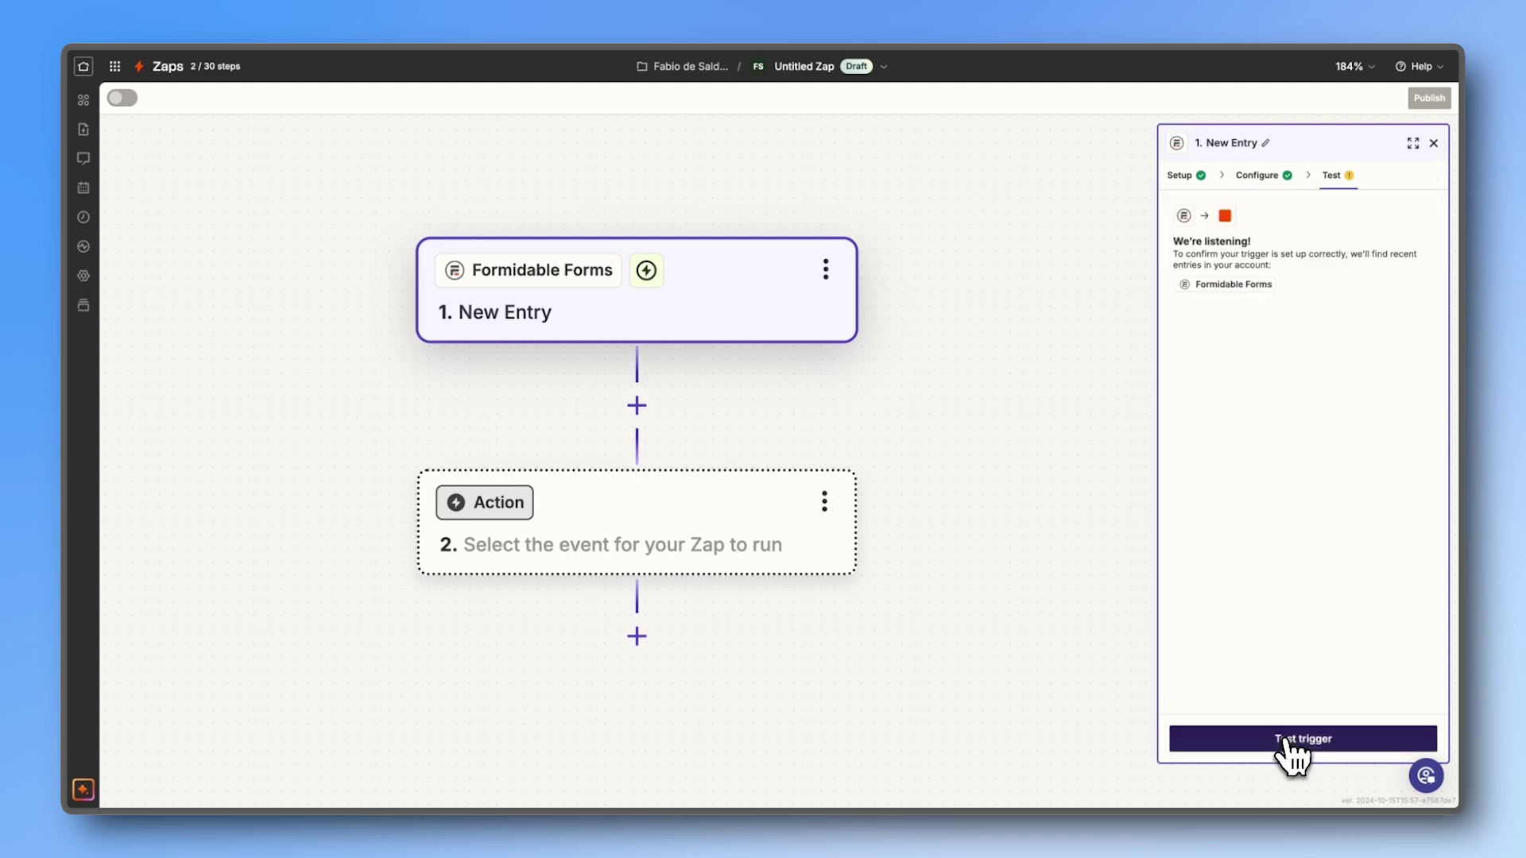
left_click(1284, 742)
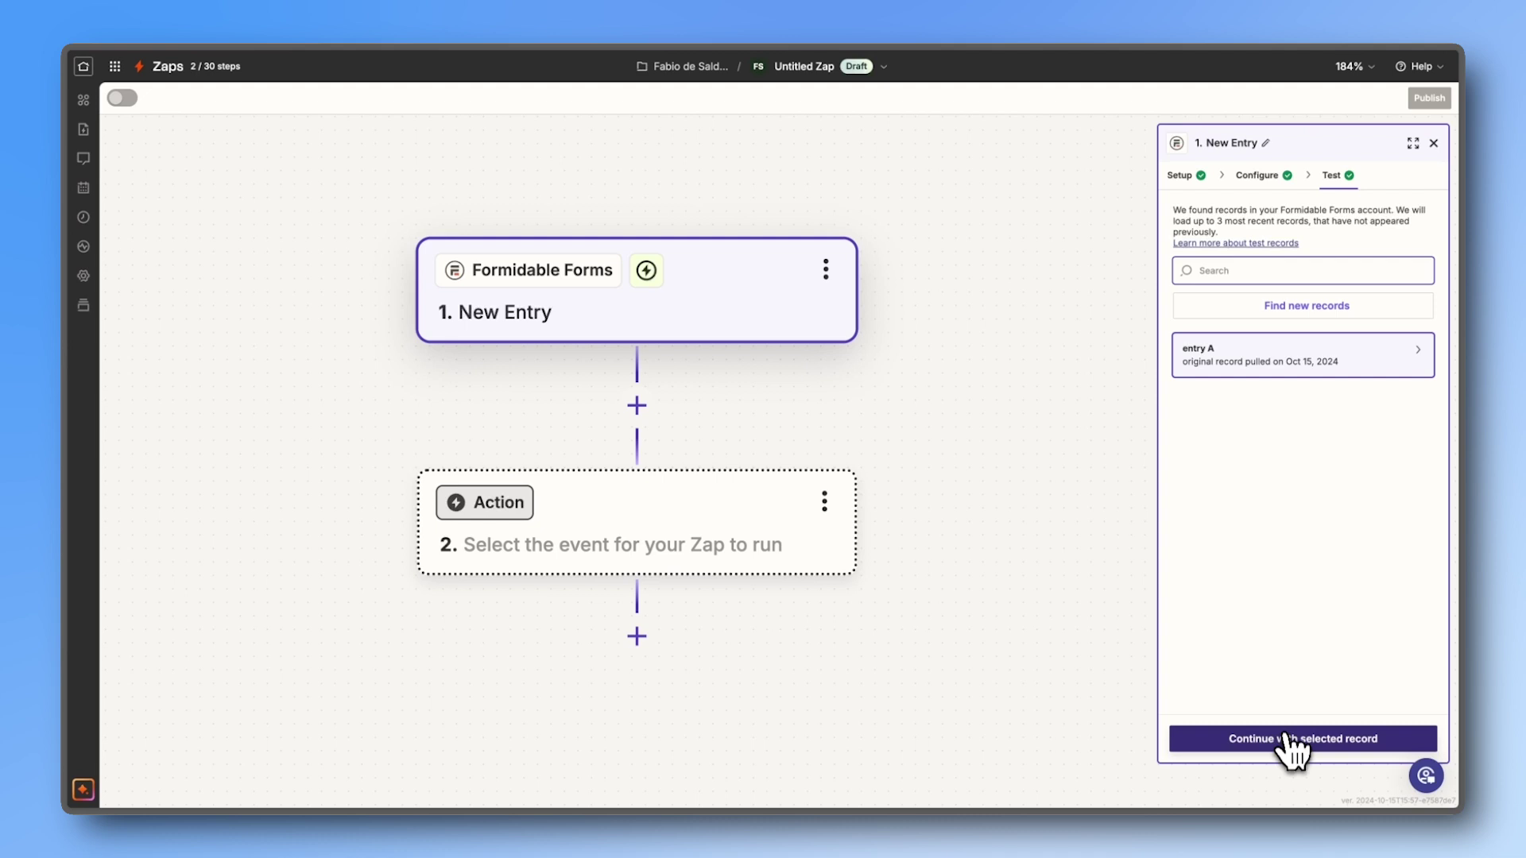
mouse_move(1339, 363)
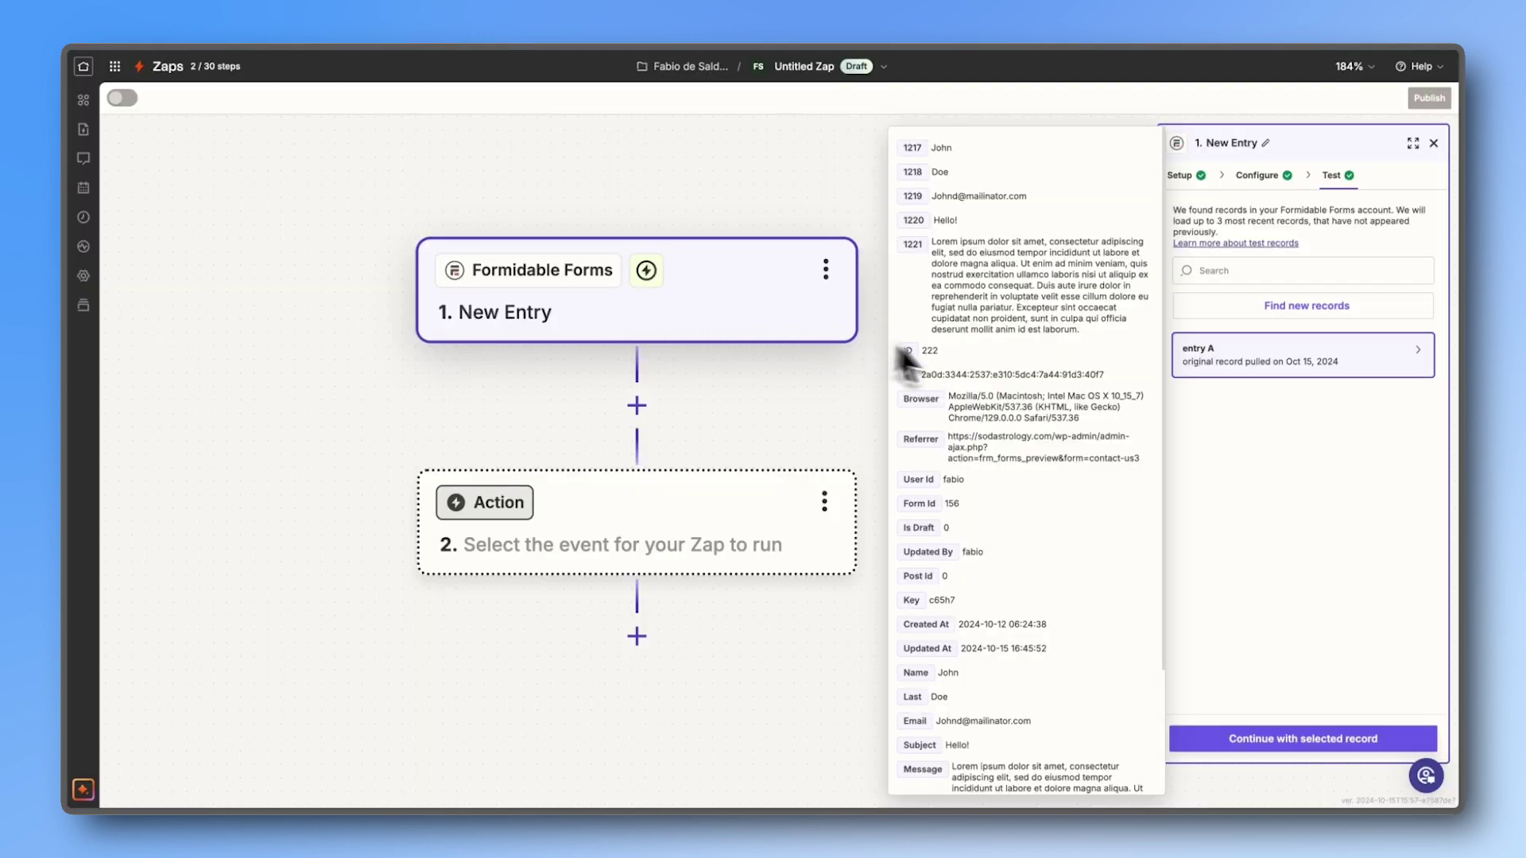
left_click(1277, 739)
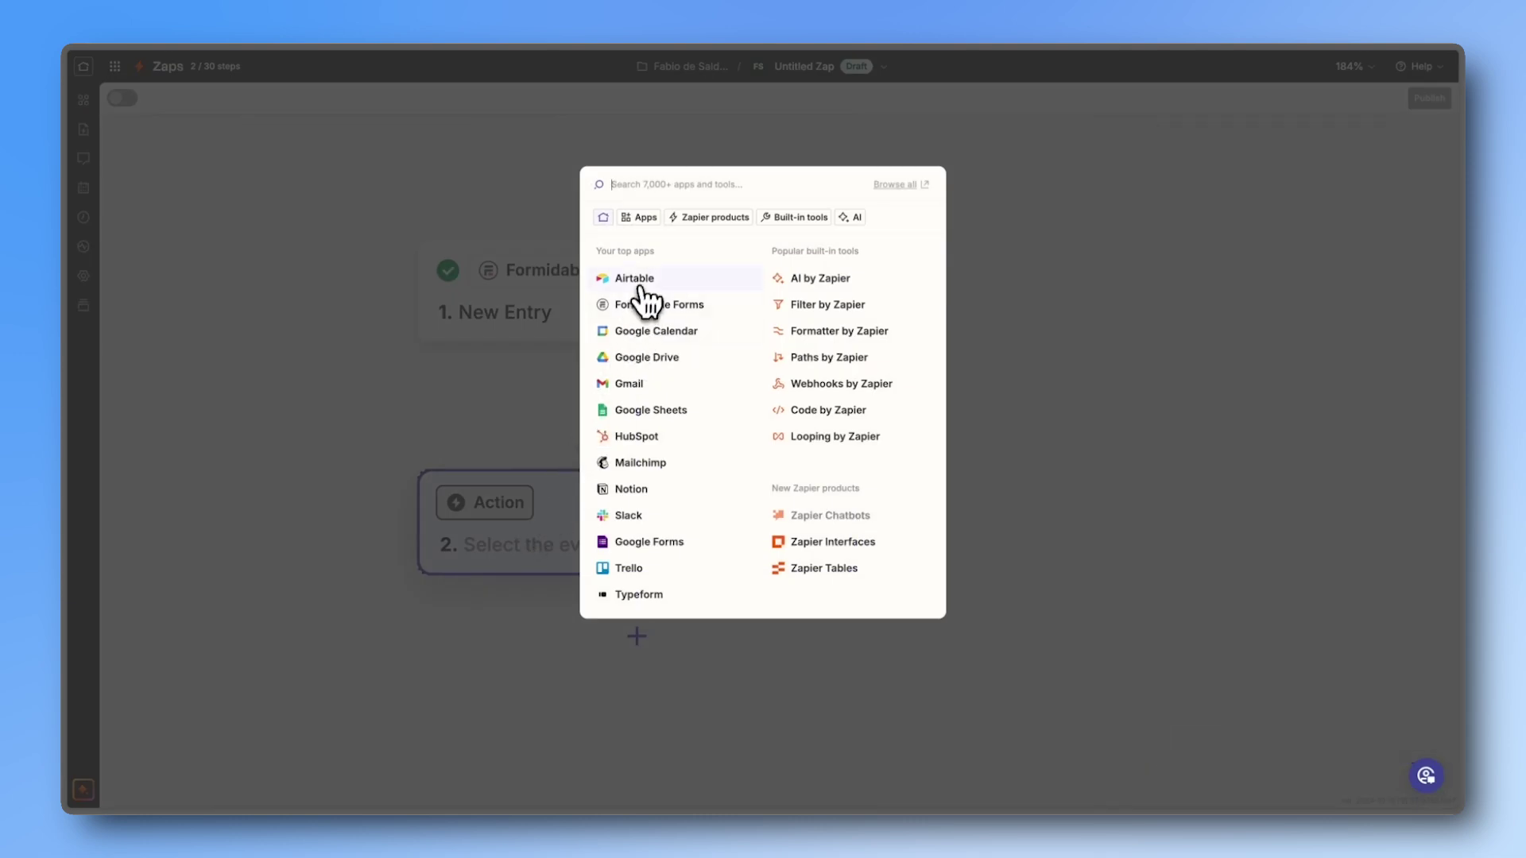
Step: Make step 2 an Airtable action with the Create Record event
left_click(636, 280)
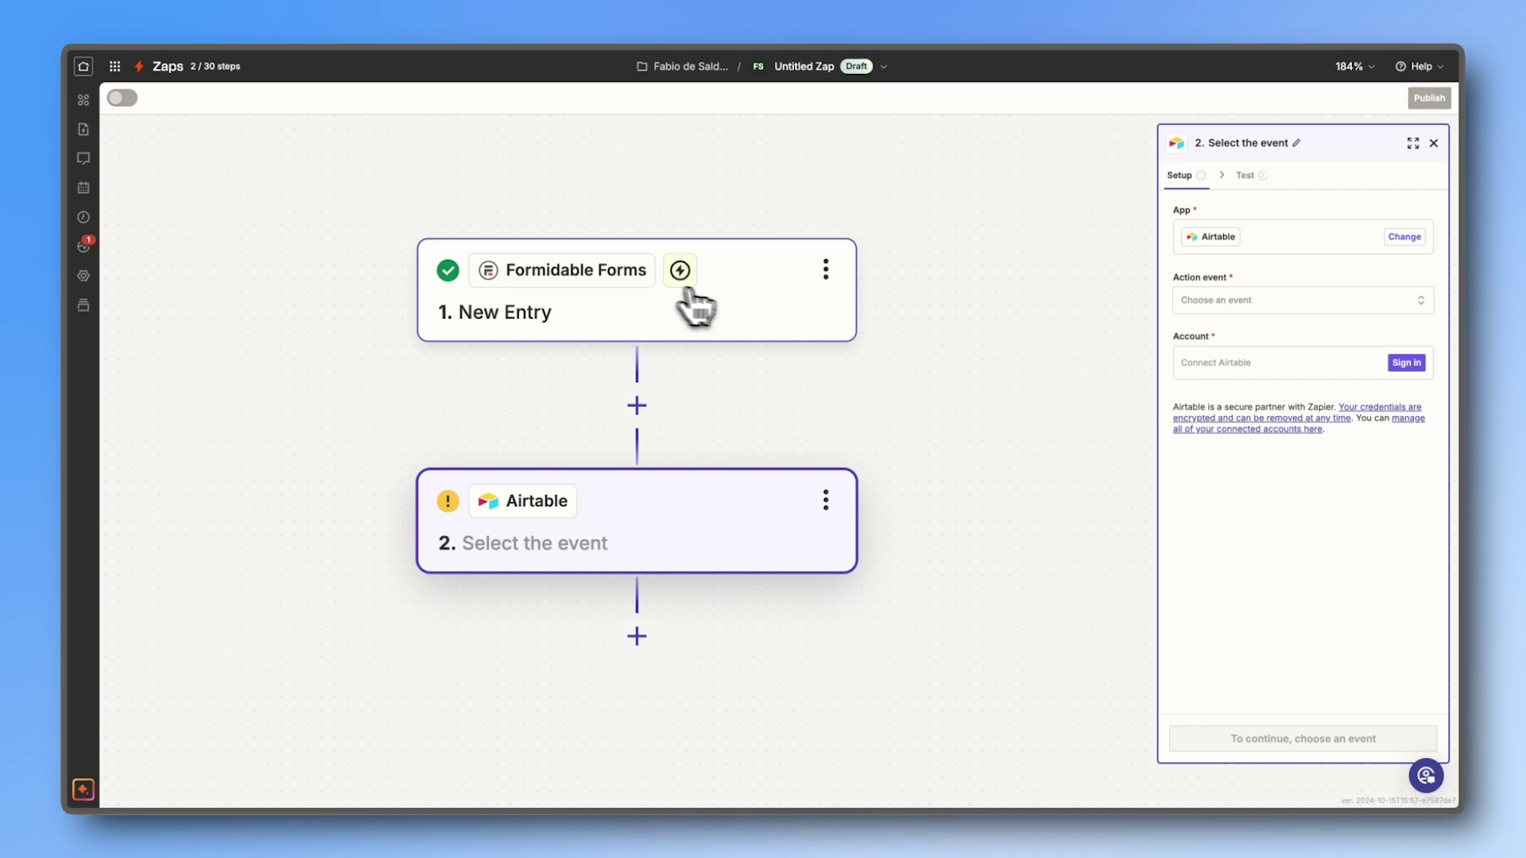
left_click(1193, 306)
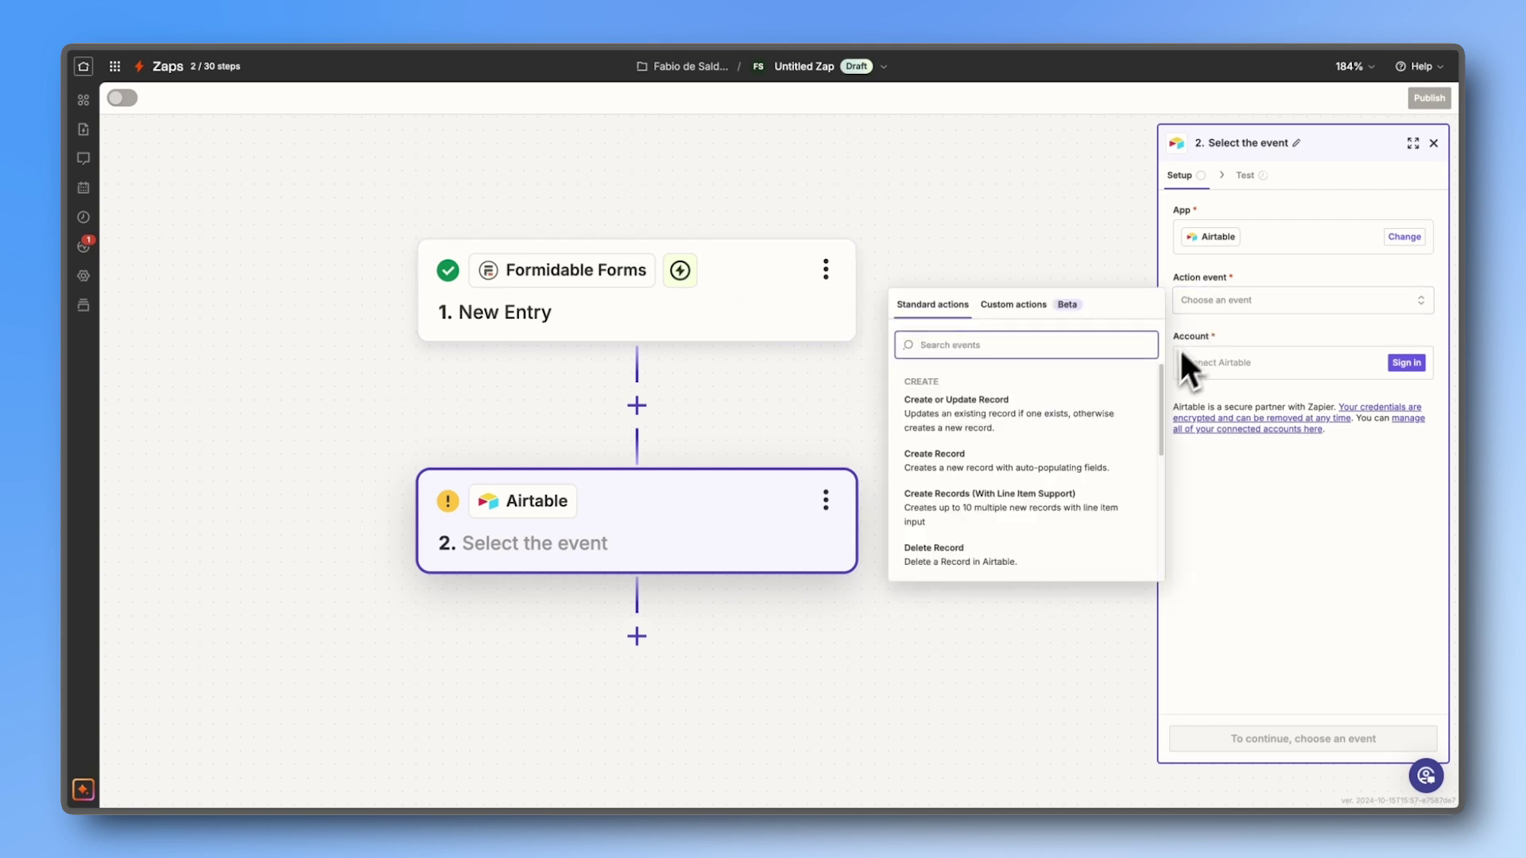
left_click(1081, 465)
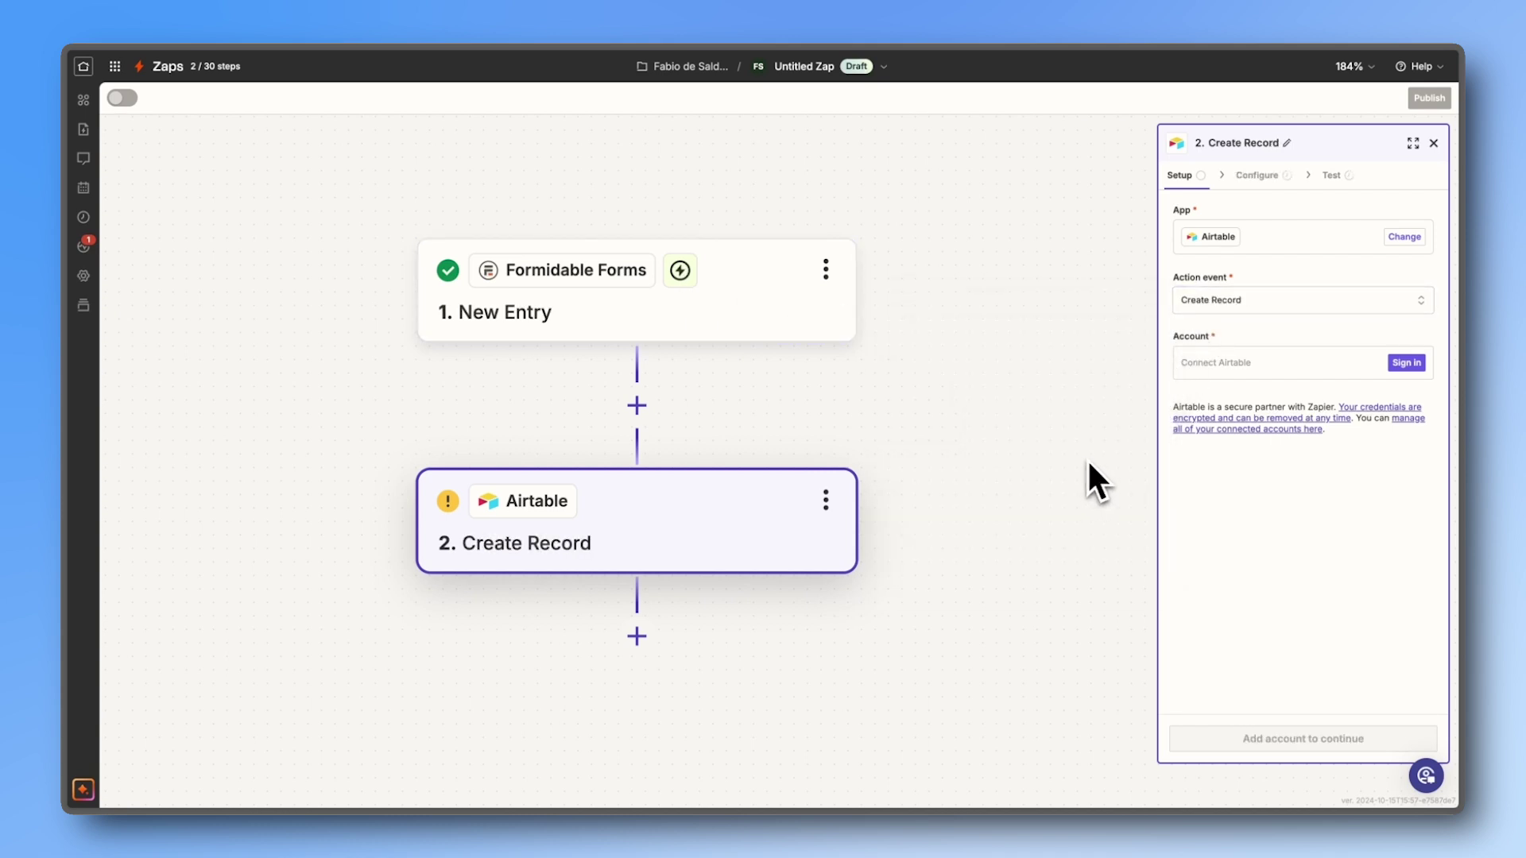
Step: Begin signing in to Airtable, selecting Untitled Base as the base to allow
left_click(1224, 370)
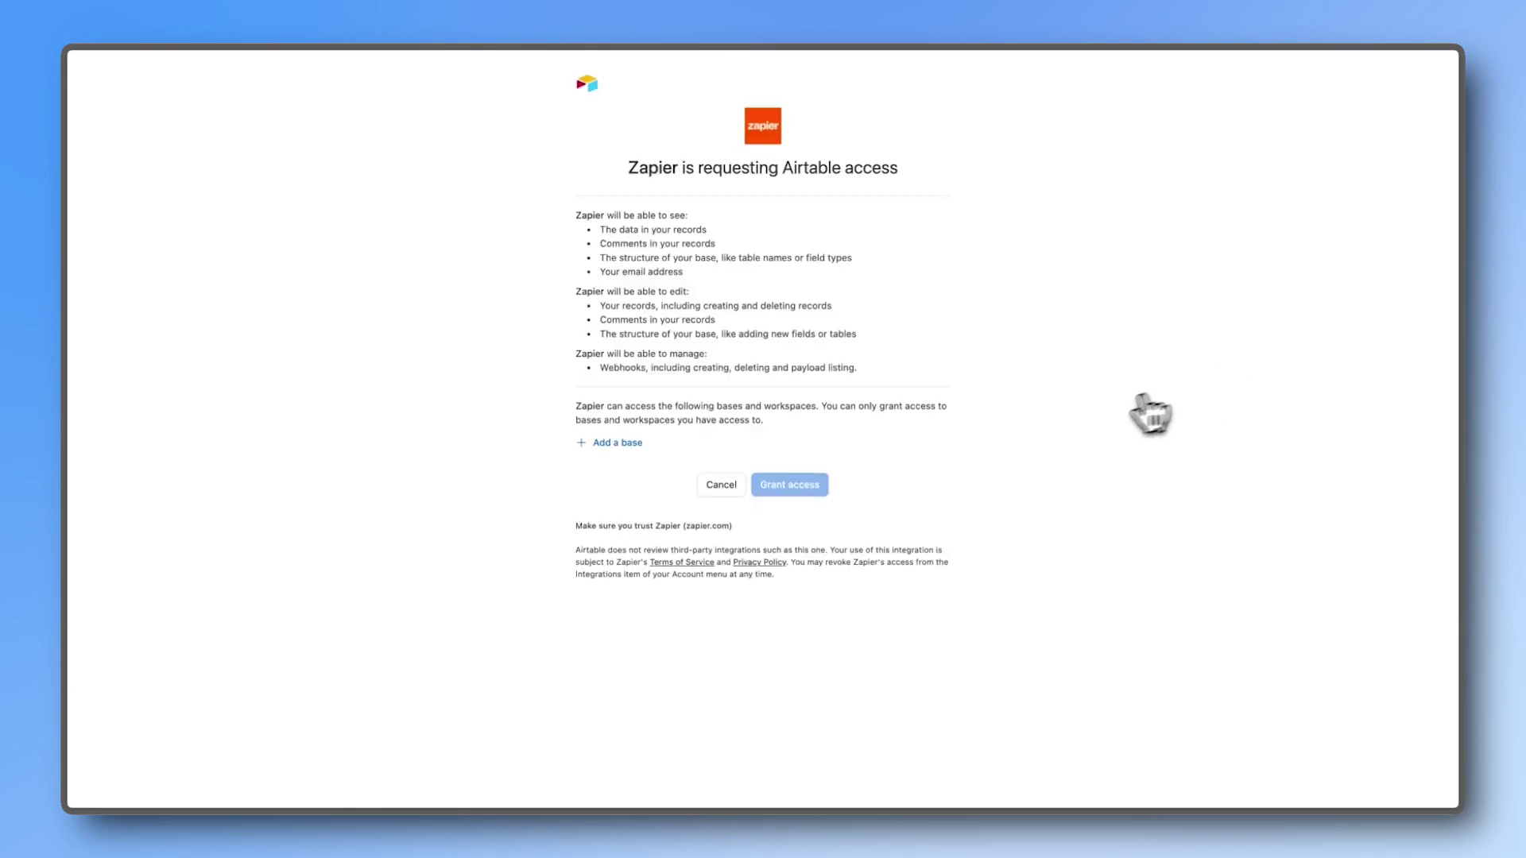
left_click(631, 445)
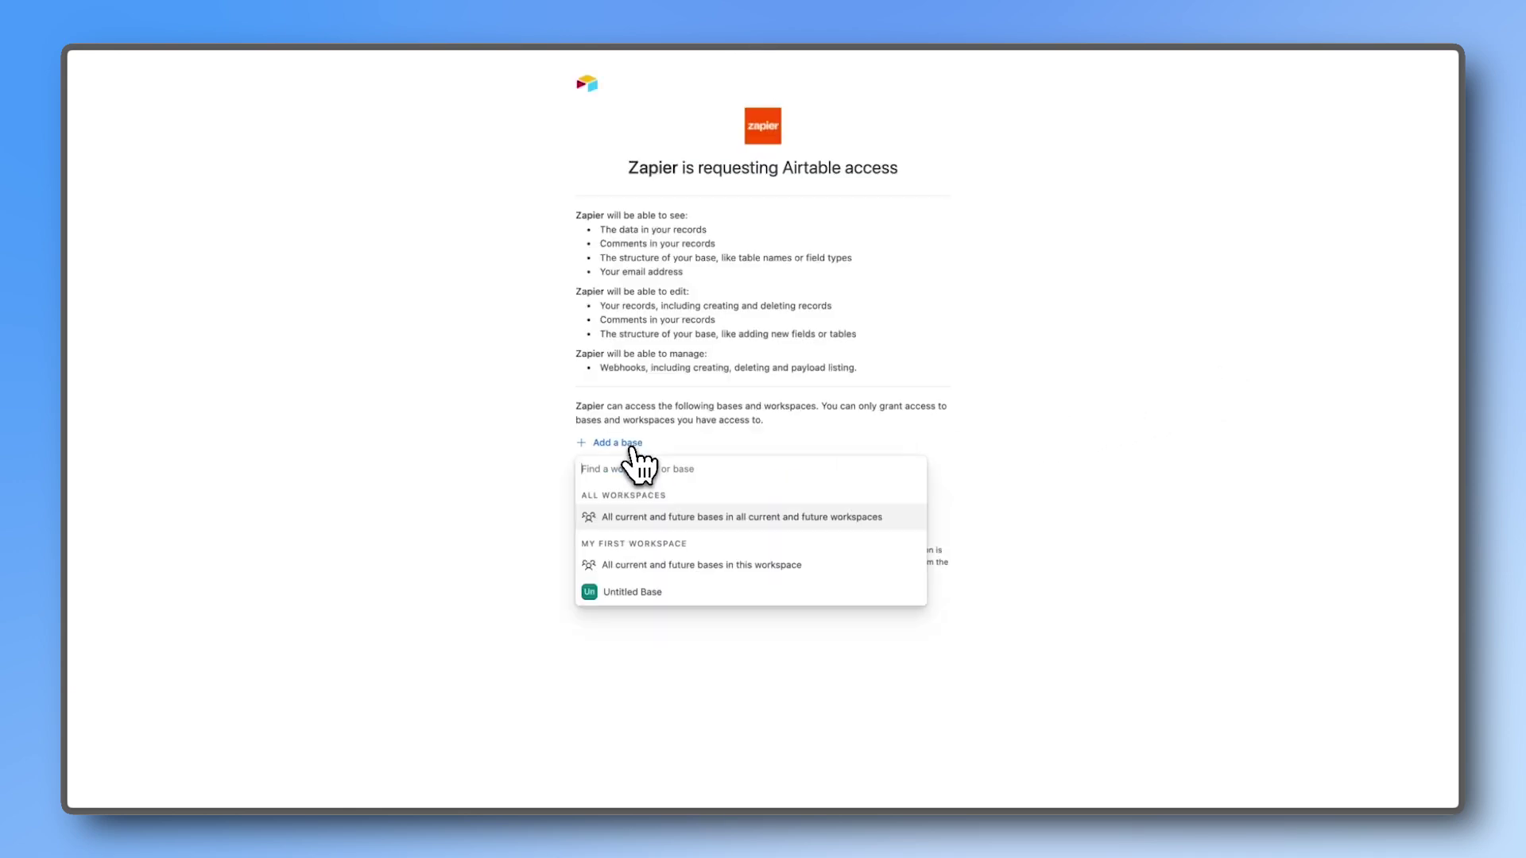
left_click(646, 593)
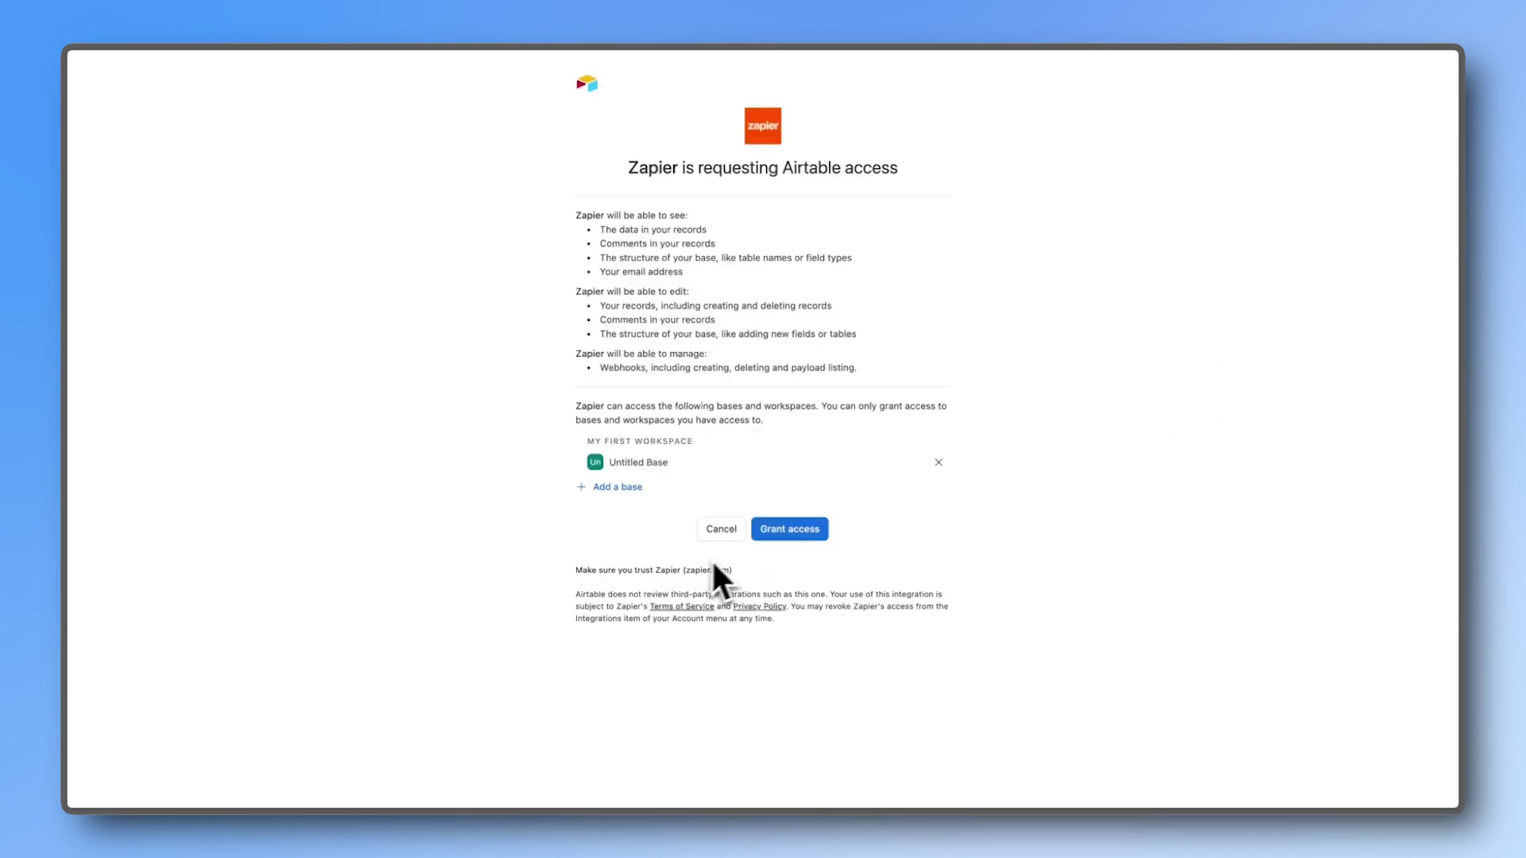
Step: Grant Airtable access and target Table 1 in Untitled Base
left_click(777, 537)
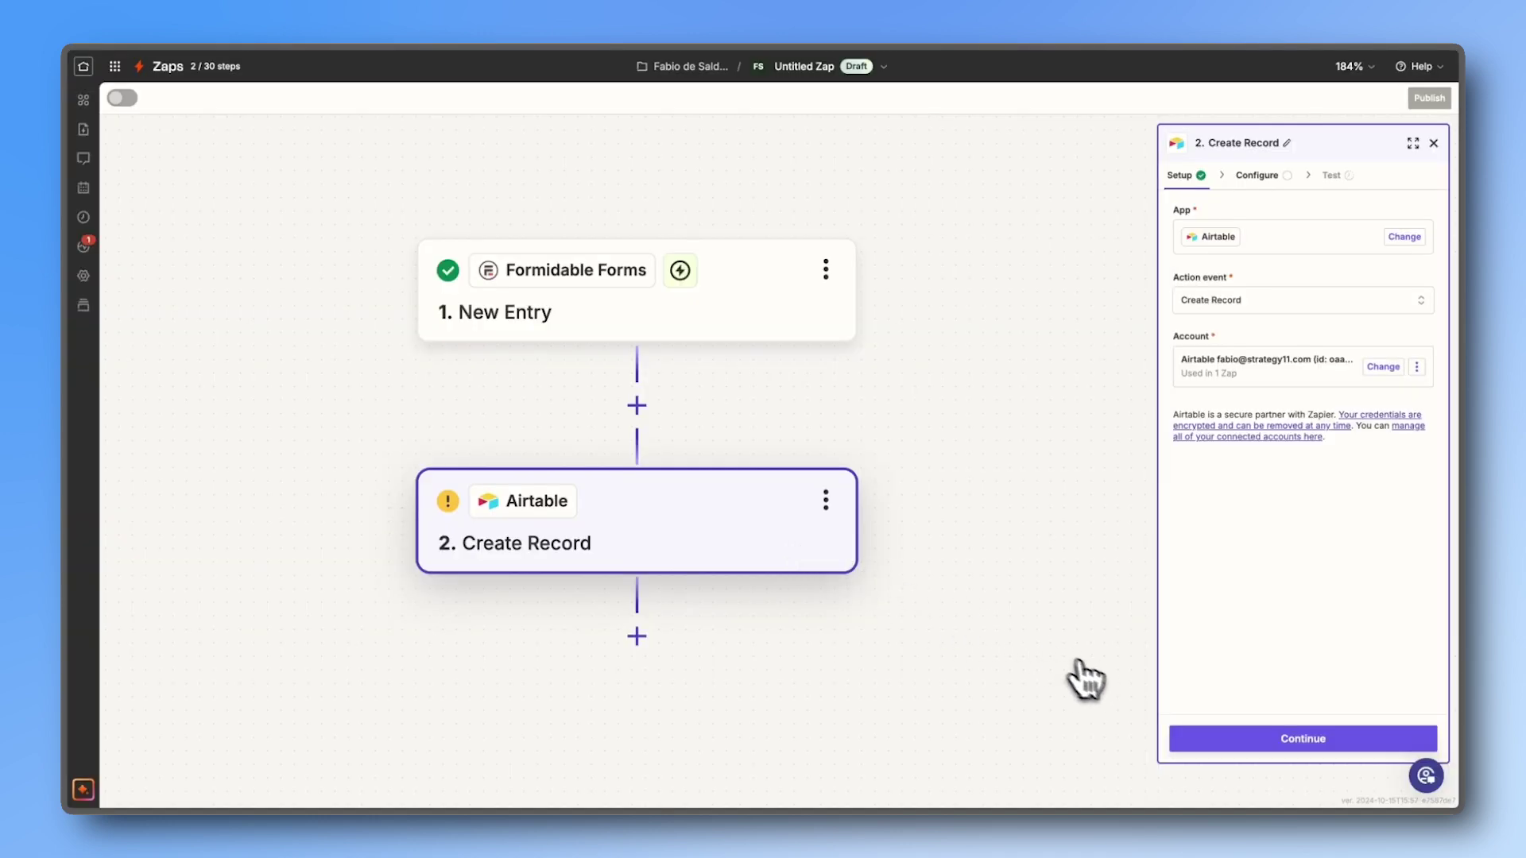
left_click(1200, 739)
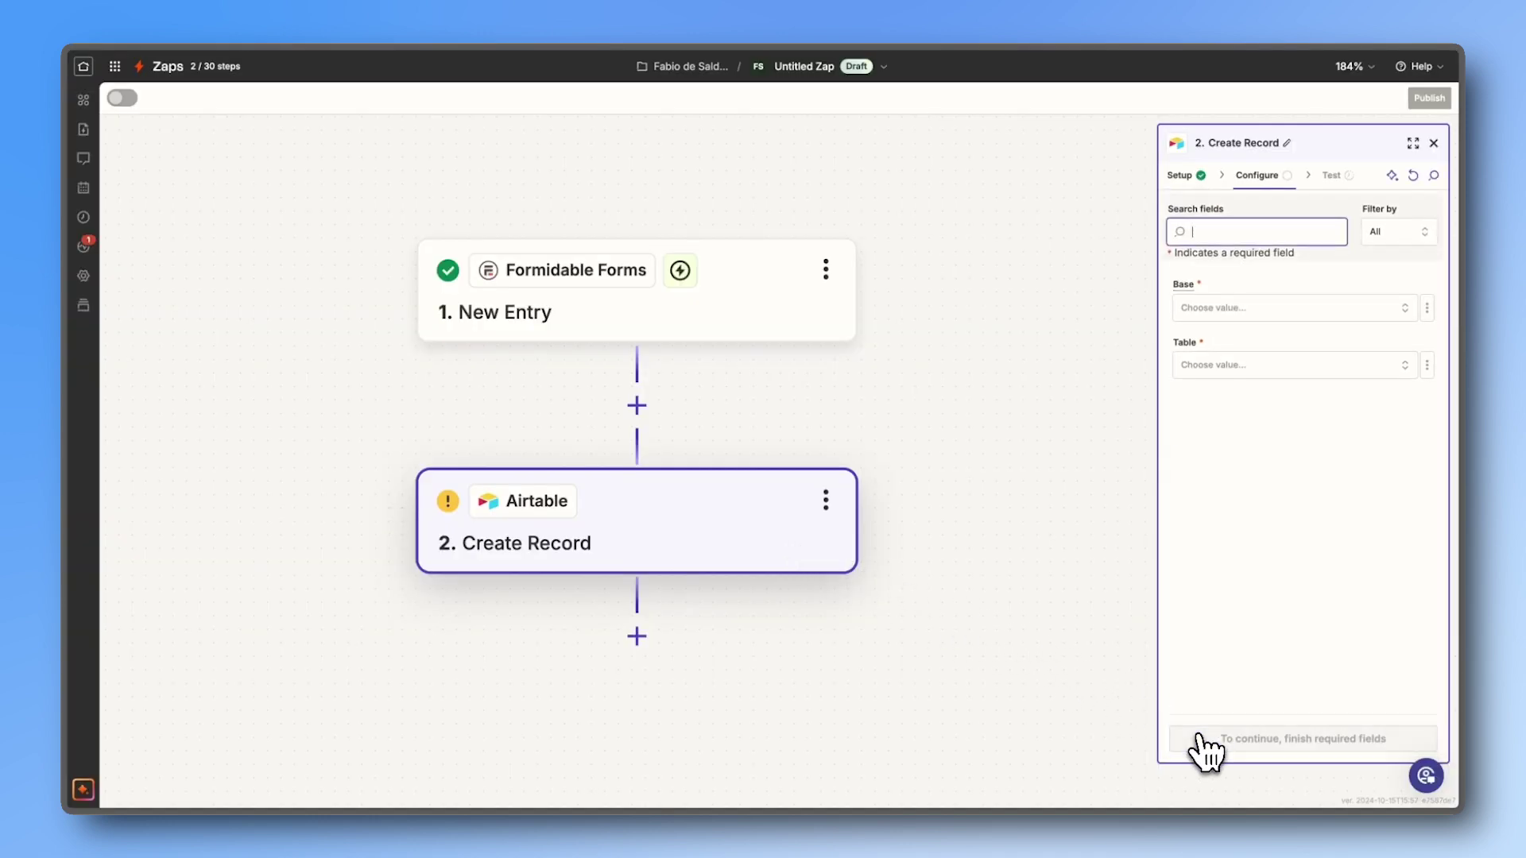
left_click(1222, 313)
left_click(1120, 350)
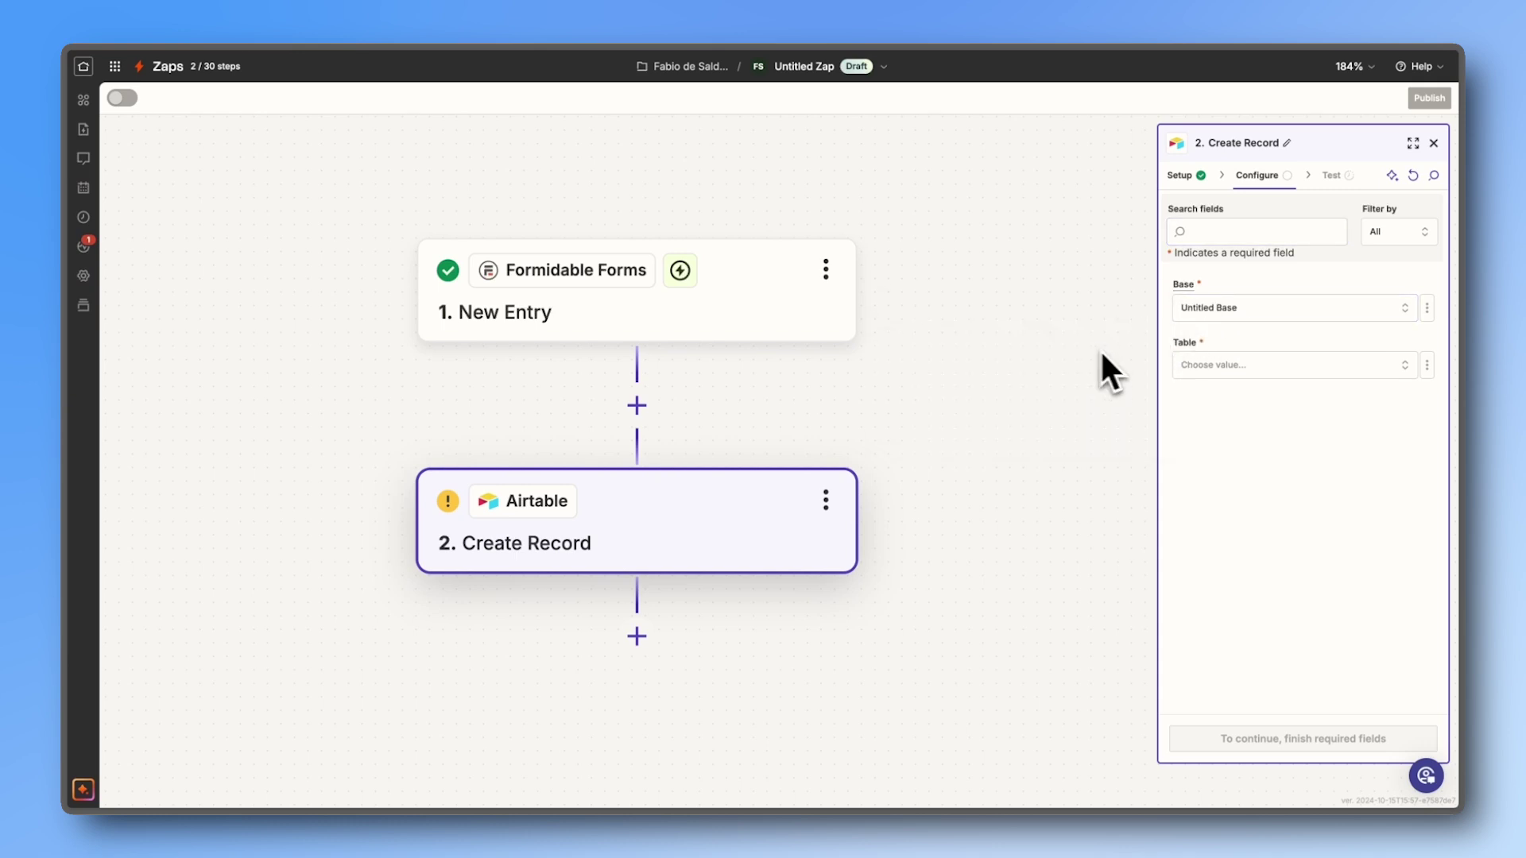
left_click(1200, 368)
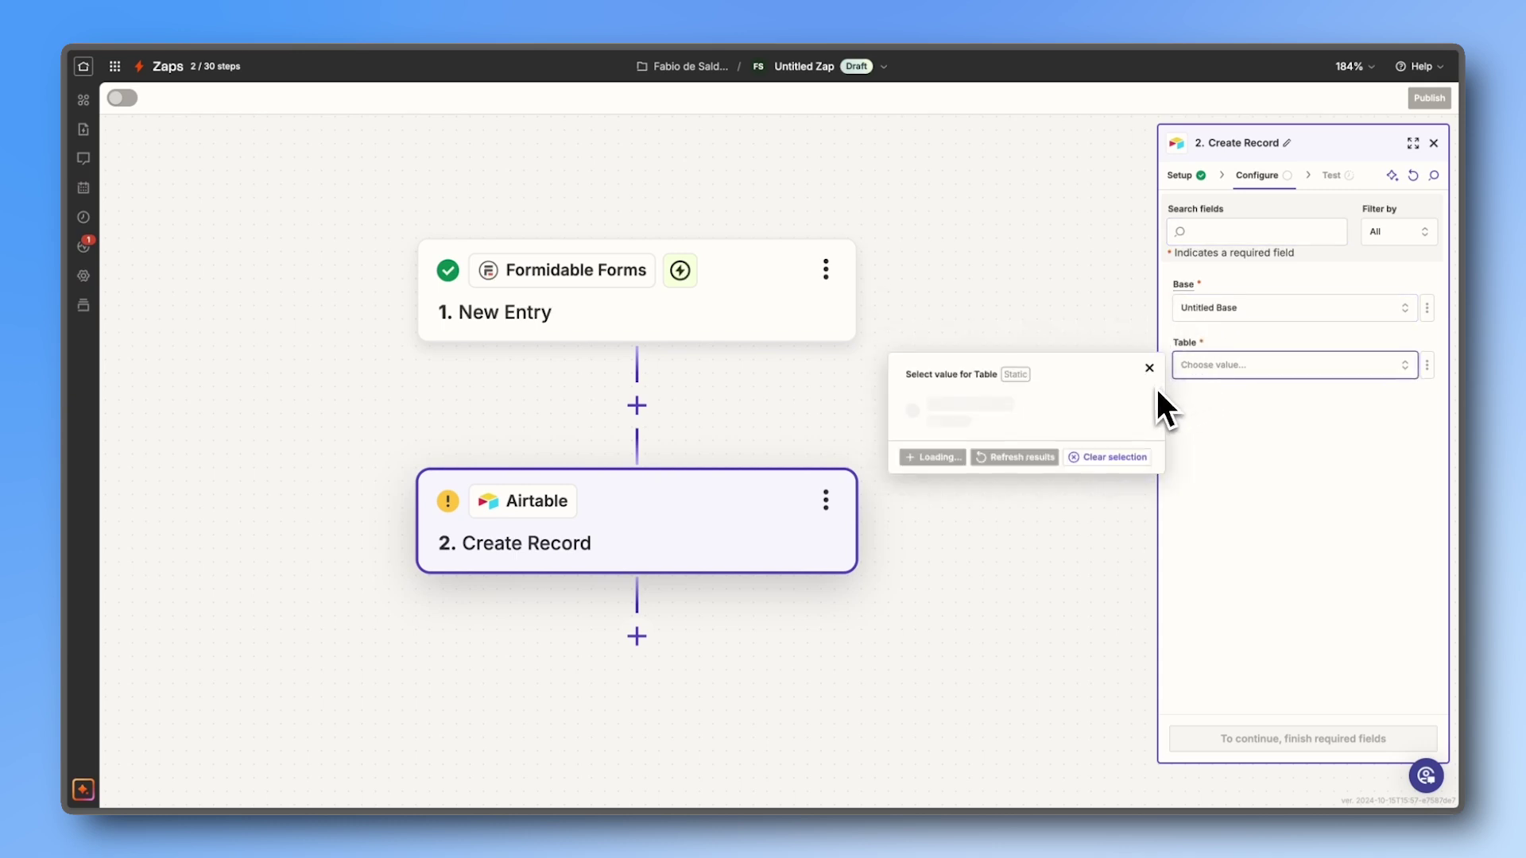
left_click(1120, 404)
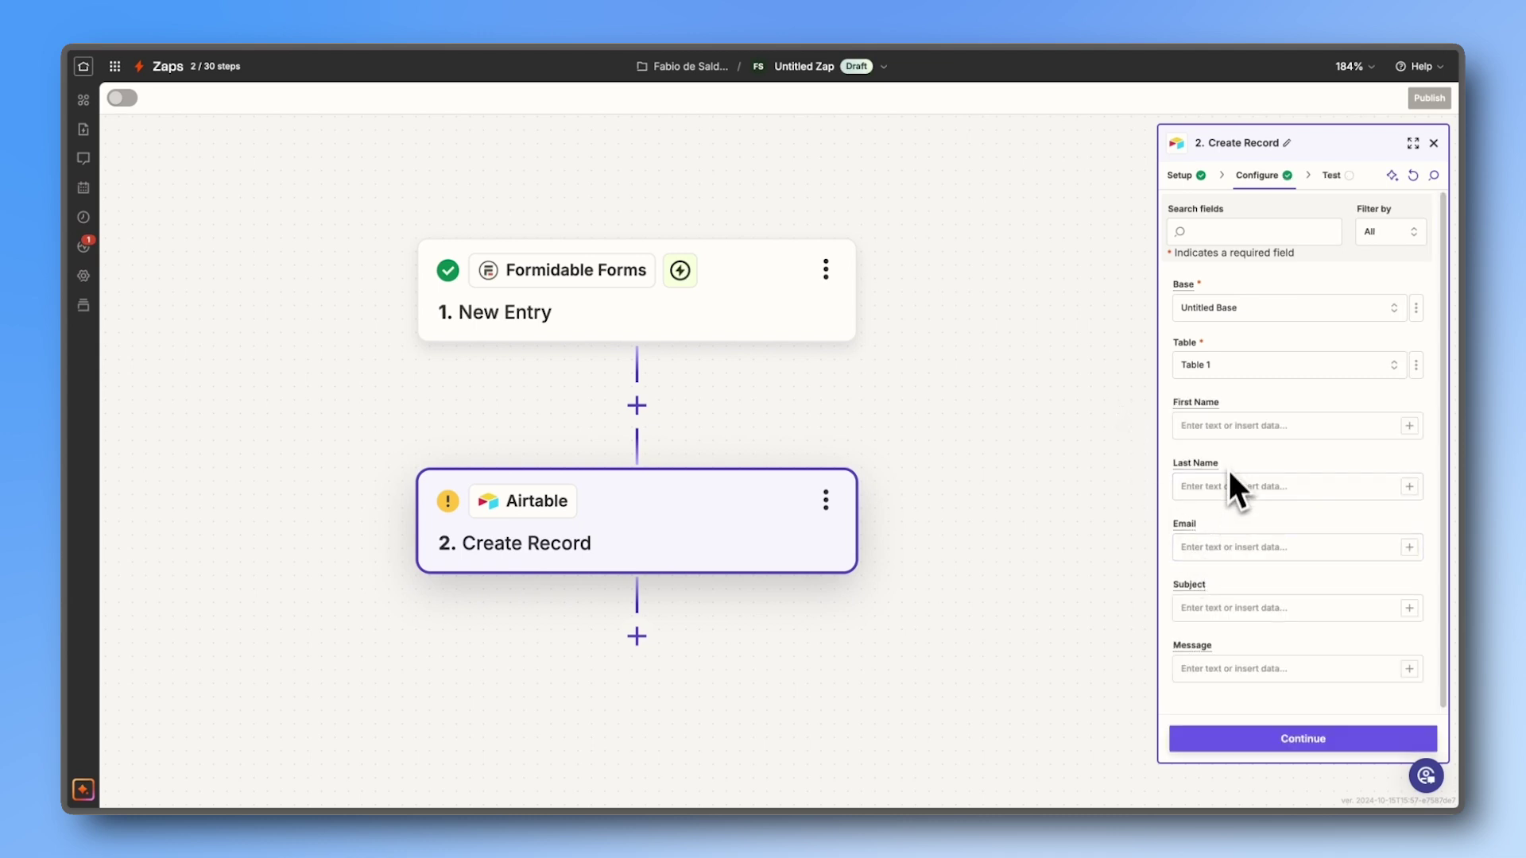
Step: Map the entry's Name and Last values into the First Name and Last Name columns
left_click(1232, 427)
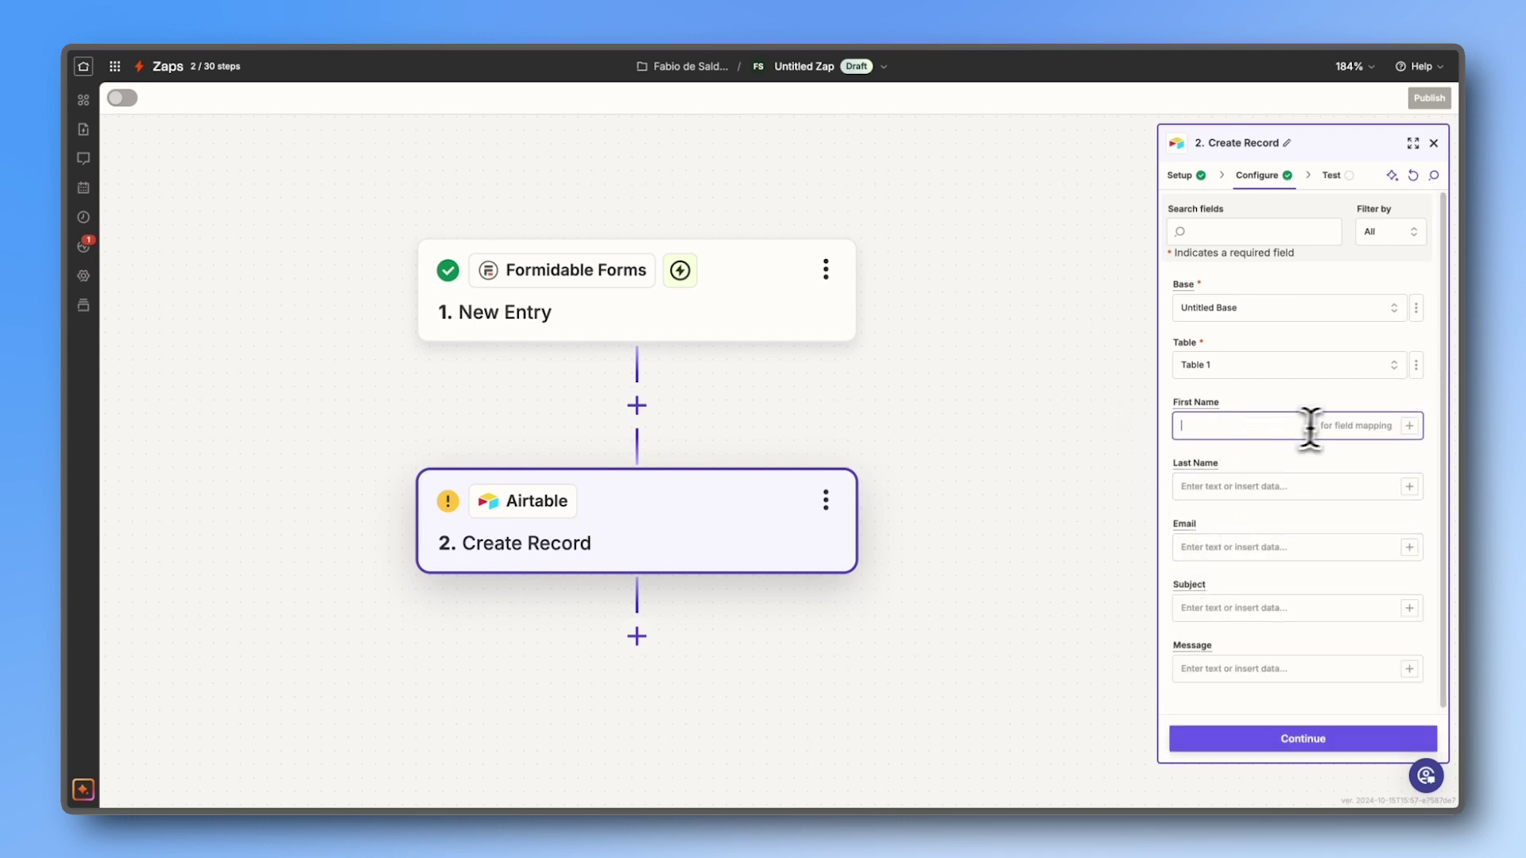
left_click(1409, 426)
type("name")
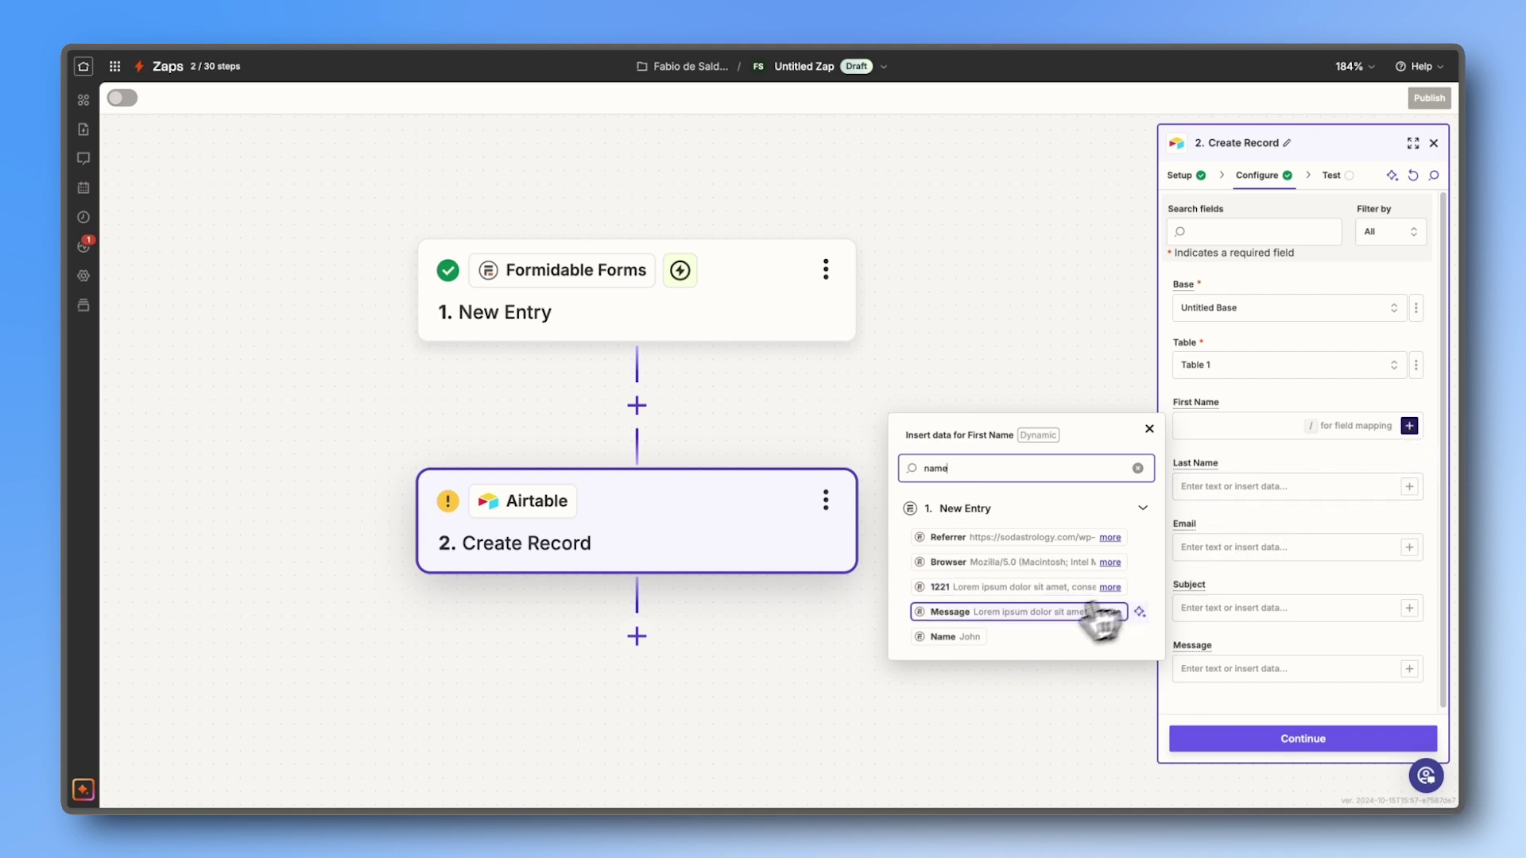
left_click(978, 636)
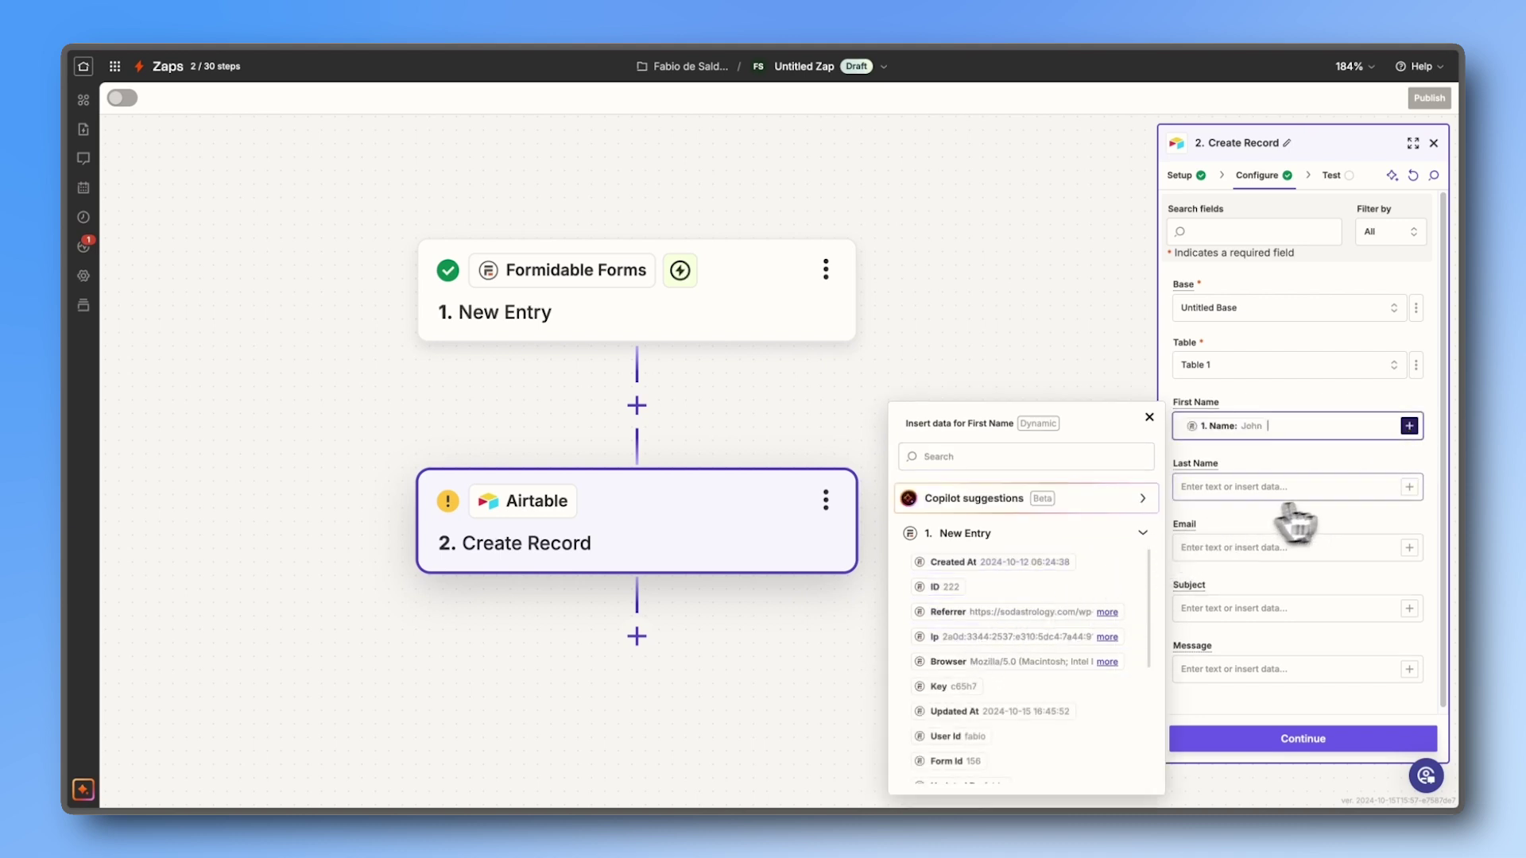
left_click(1409, 486)
type("Last")
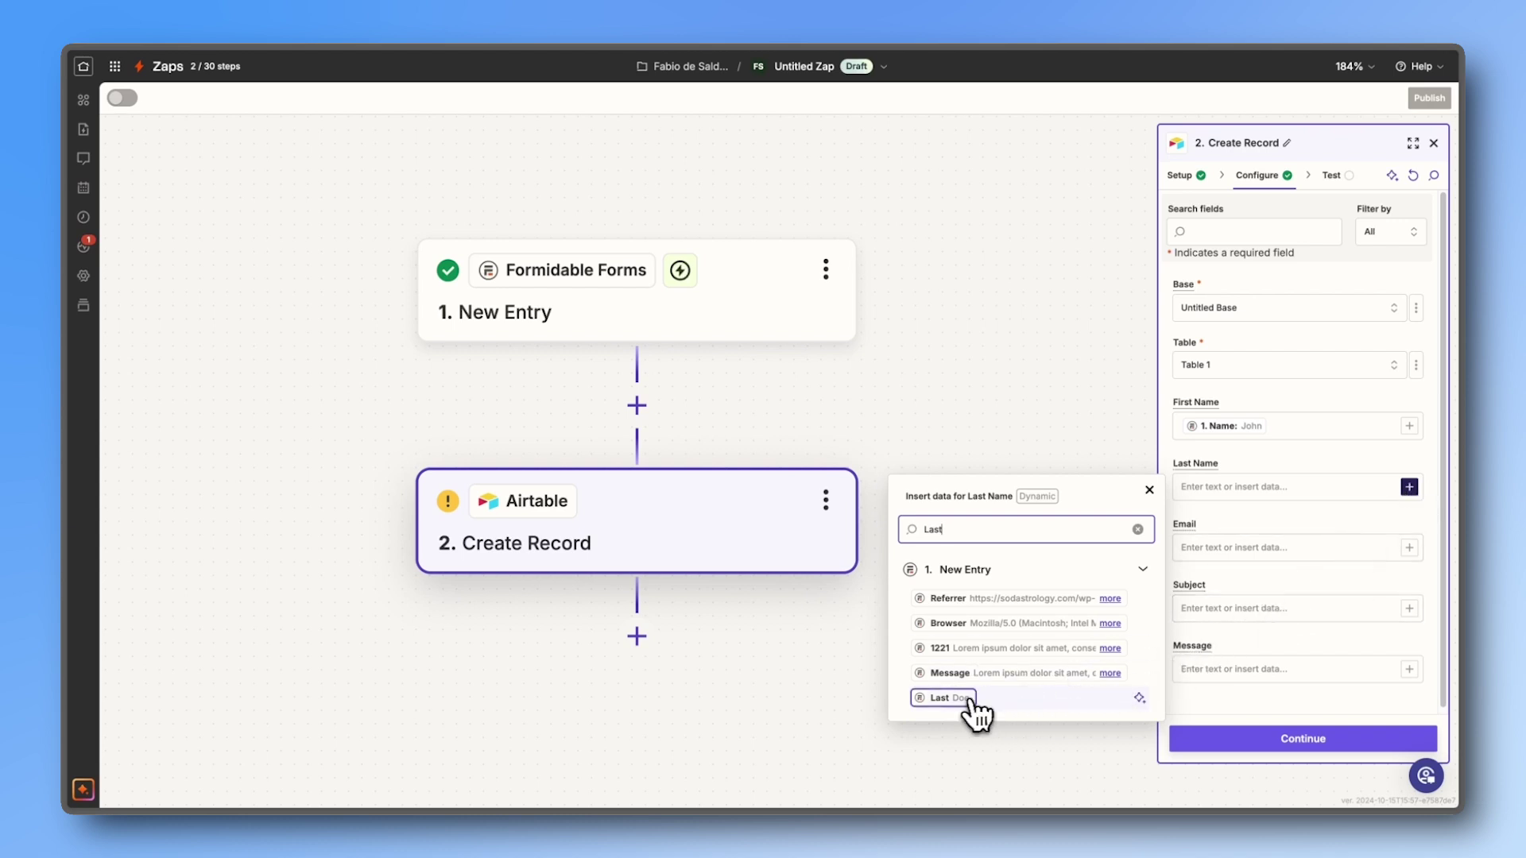
left_click(957, 698)
Step: Map the entry's Email, Subject and Message values into their matching columns
left_click(1409, 549)
type("email")
left_click(1035, 613)
left_click(1232, 610)
type("/subje")
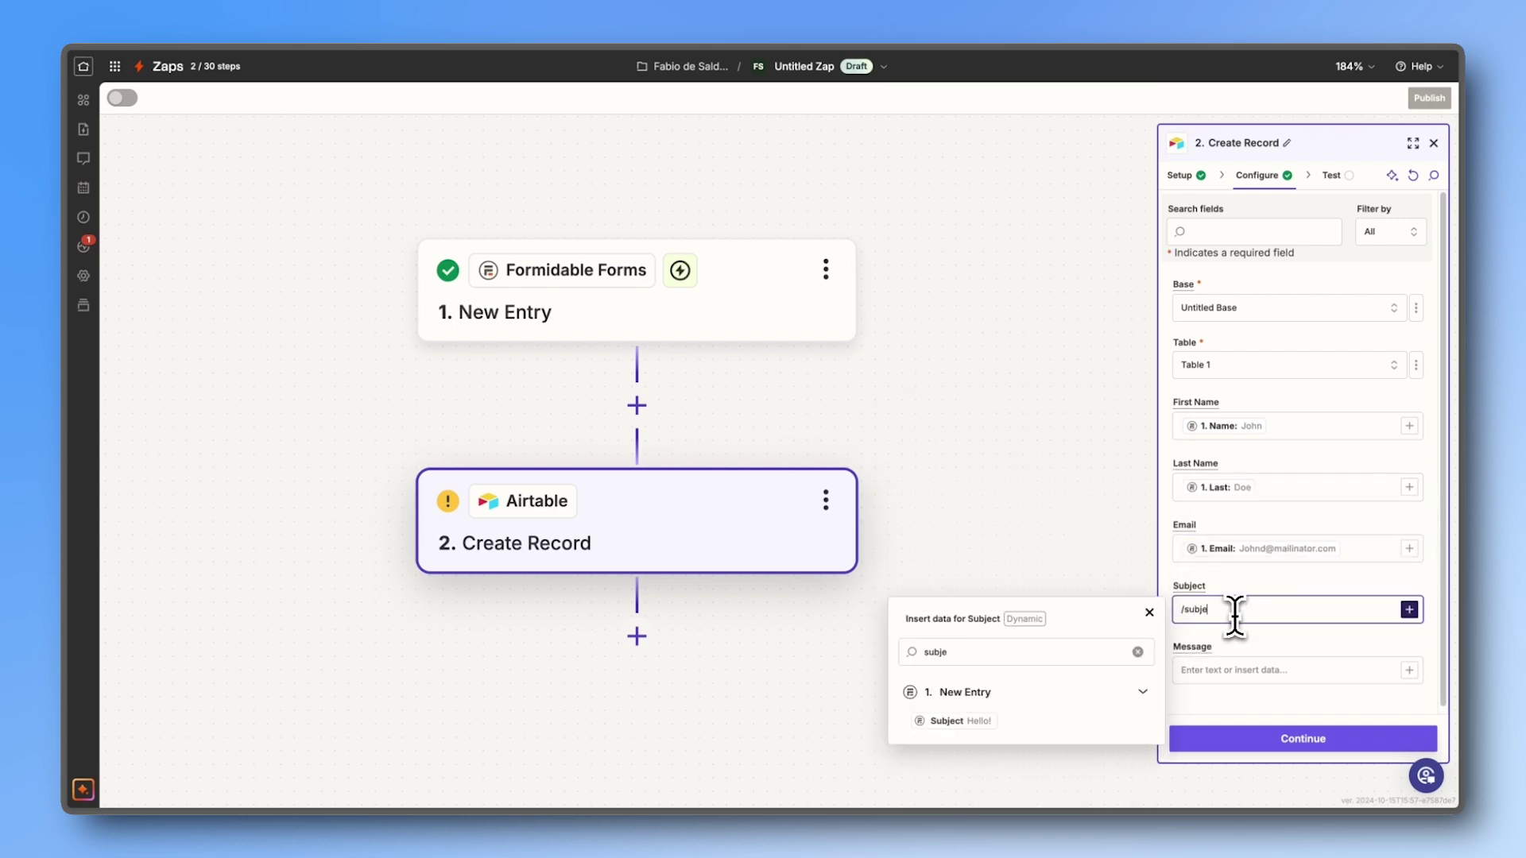
left_click(988, 664)
left_click(1196, 670)
type("/m")
left_click(1123, 745)
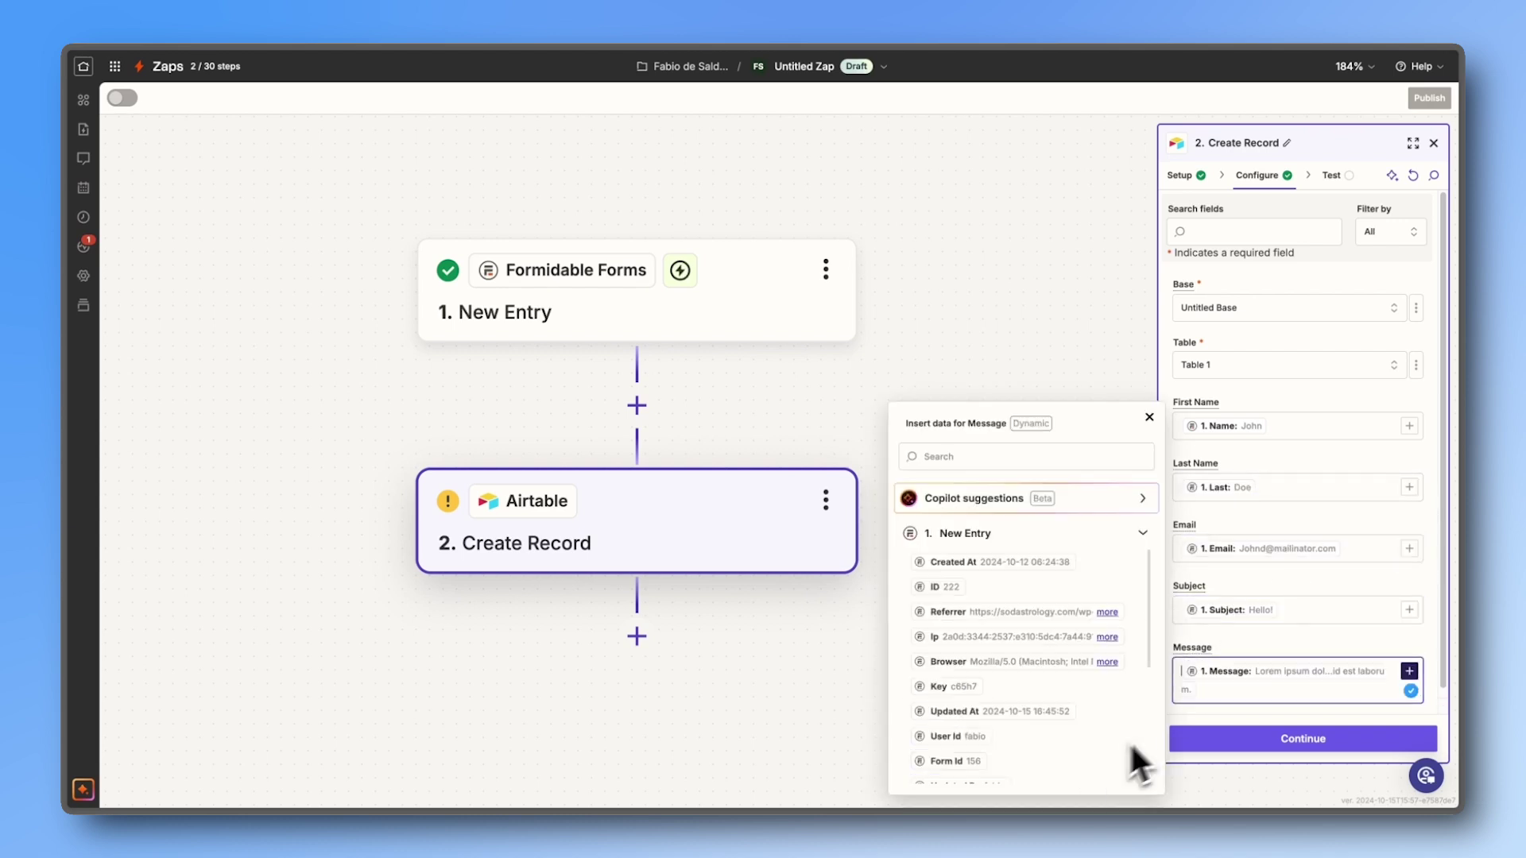
Step: Test the Airtable Create Record step and publish the Zap
left_click(1246, 740)
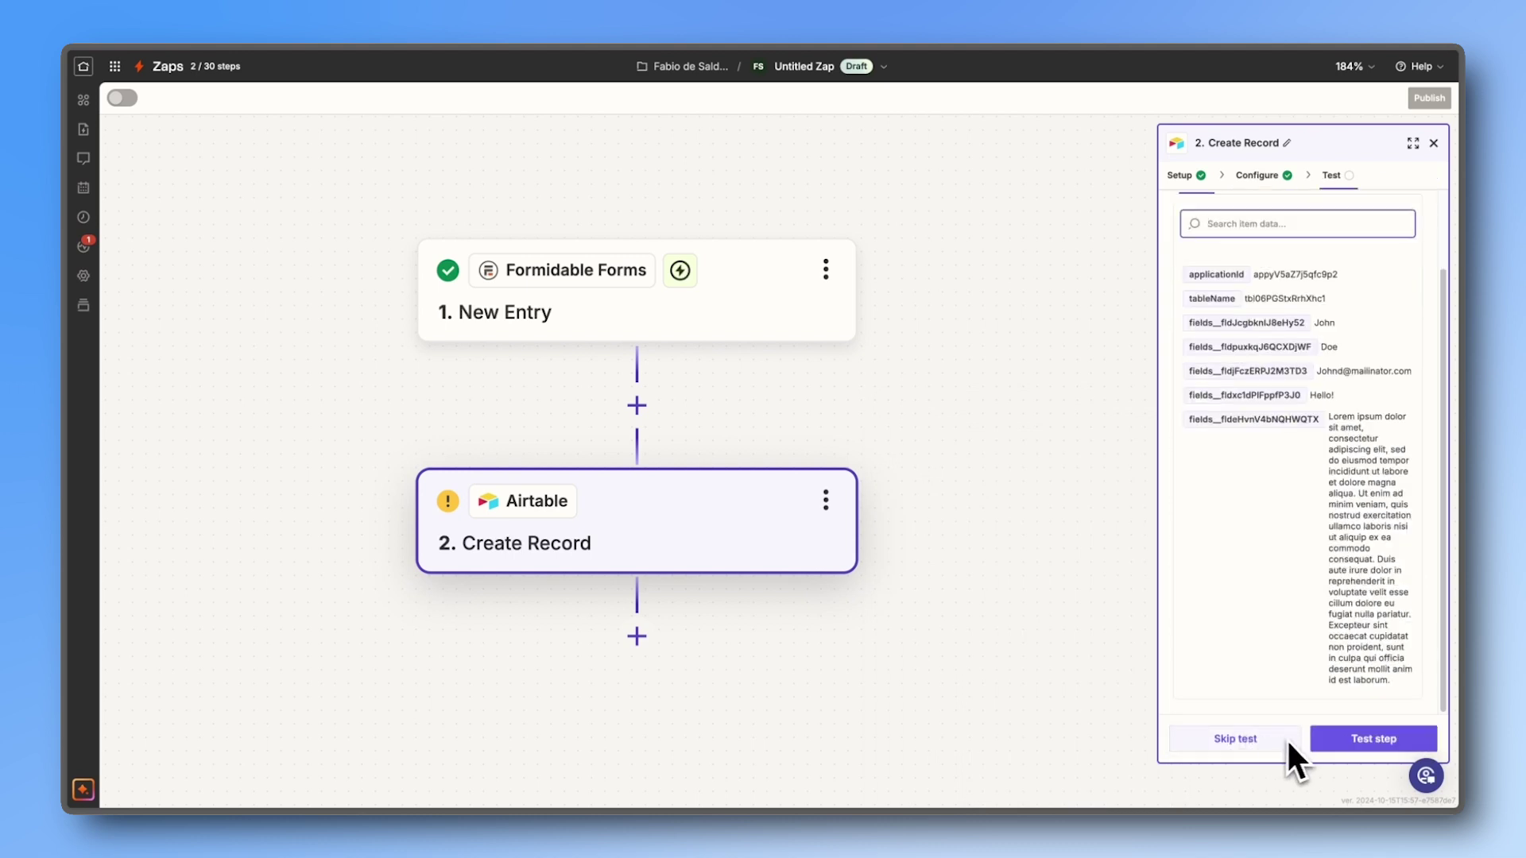
left_click(1338, 757)
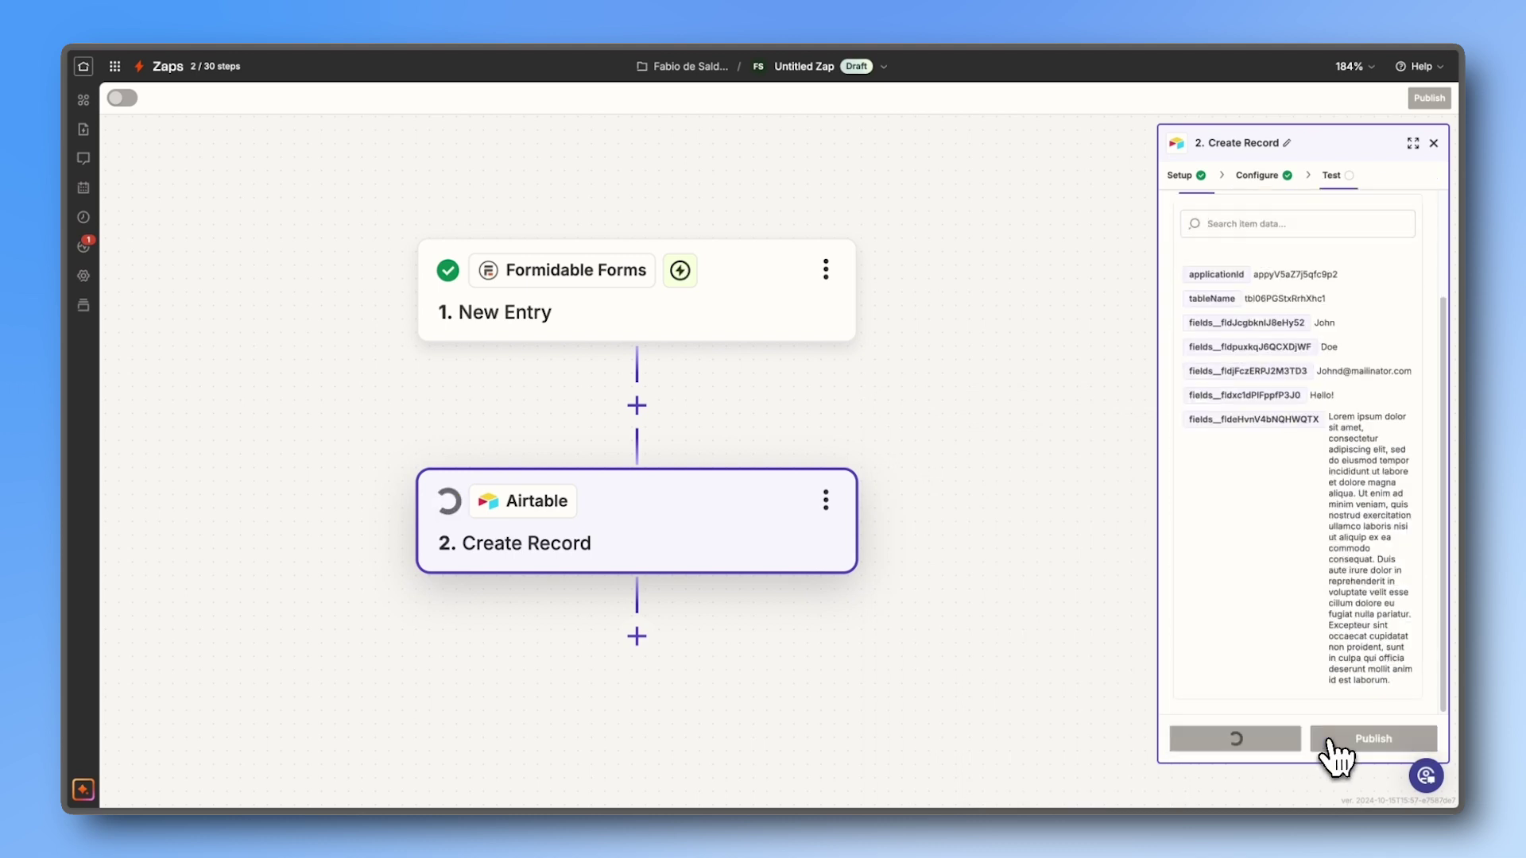
left_click(1338, 757)
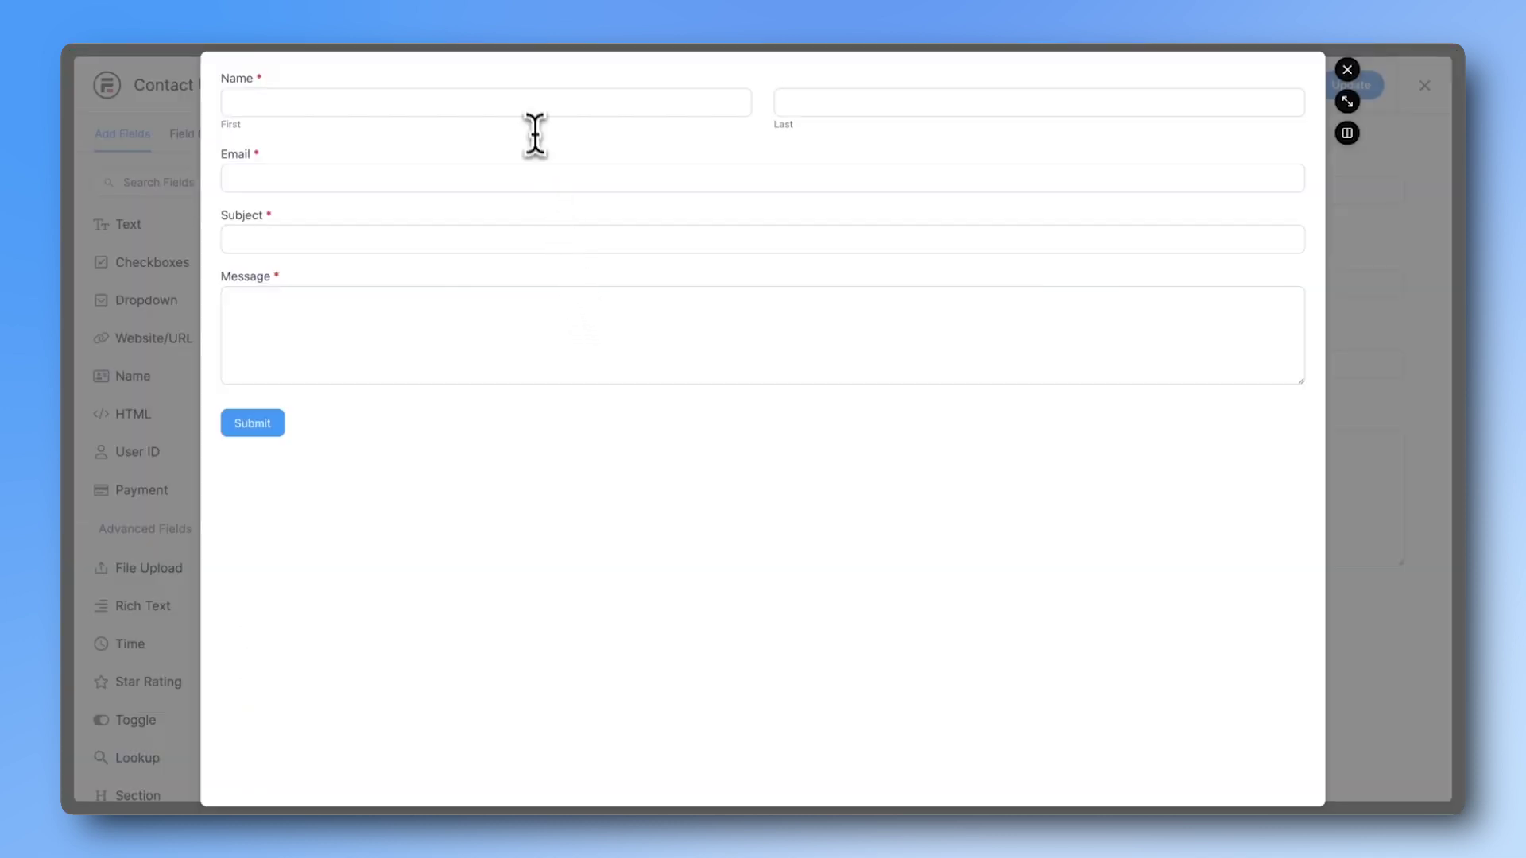
Step: Submit a test Contact Us entry with a name, email, subject 'Test' and message 'Test Message'
left_click(533, 111)
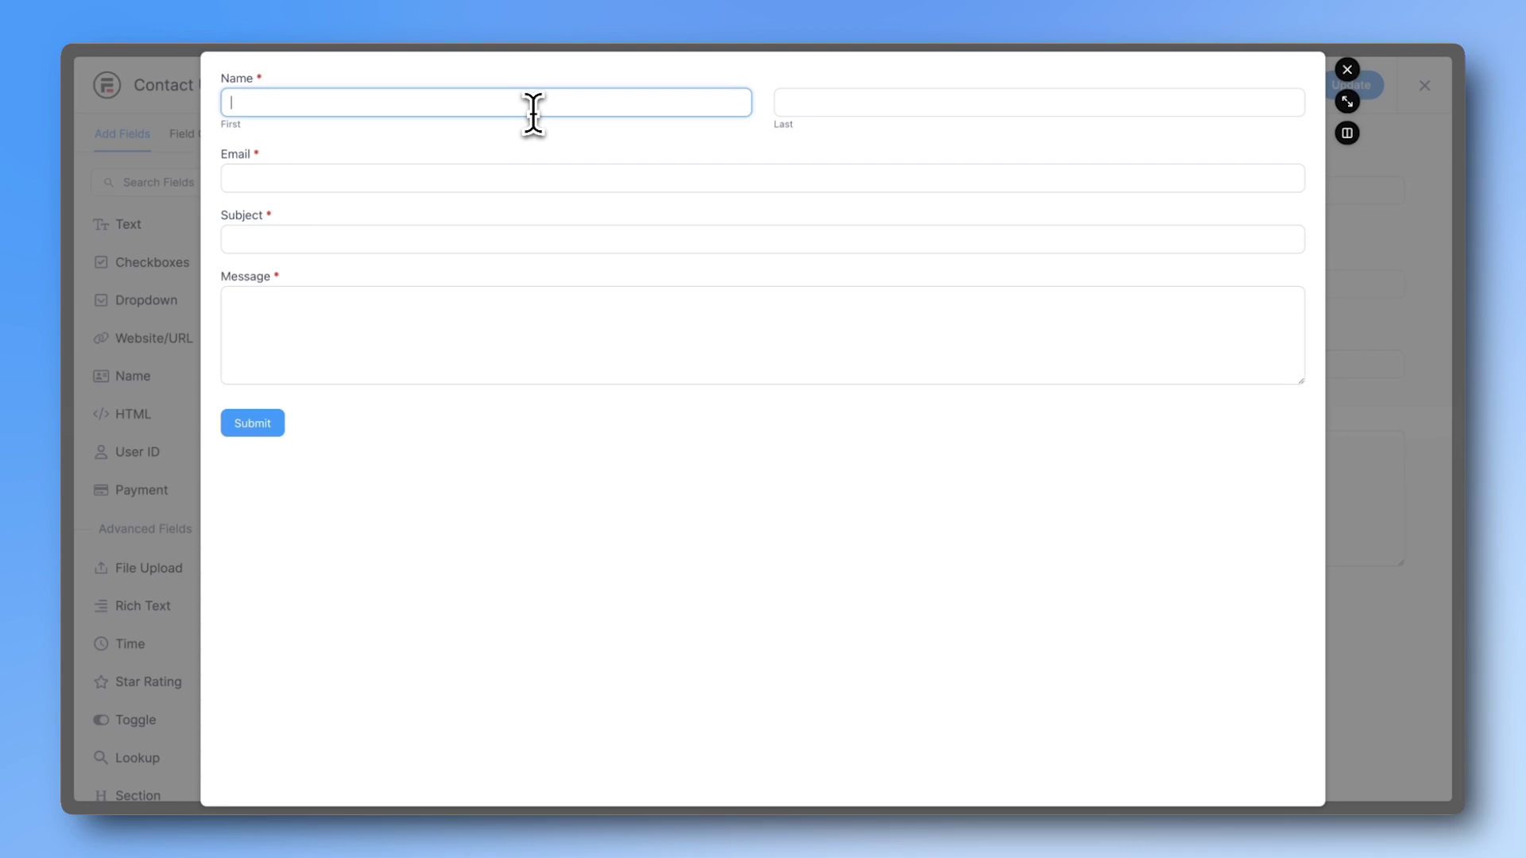
key("Tab")
key("Tab")
key("Tab")
type("Test\tTest Messa")
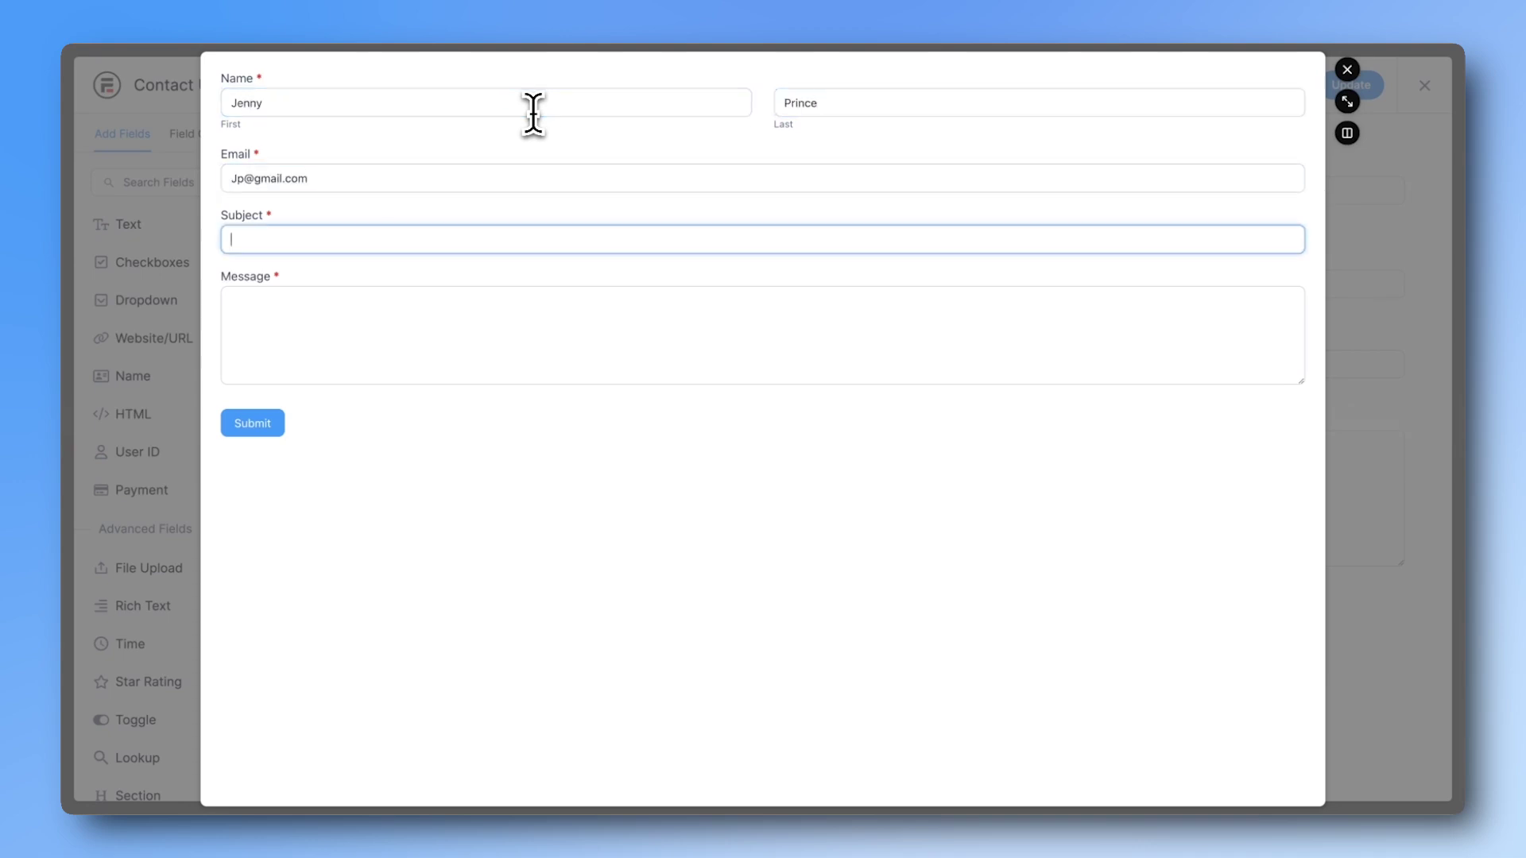
type("ge")
left_click(248, 433)
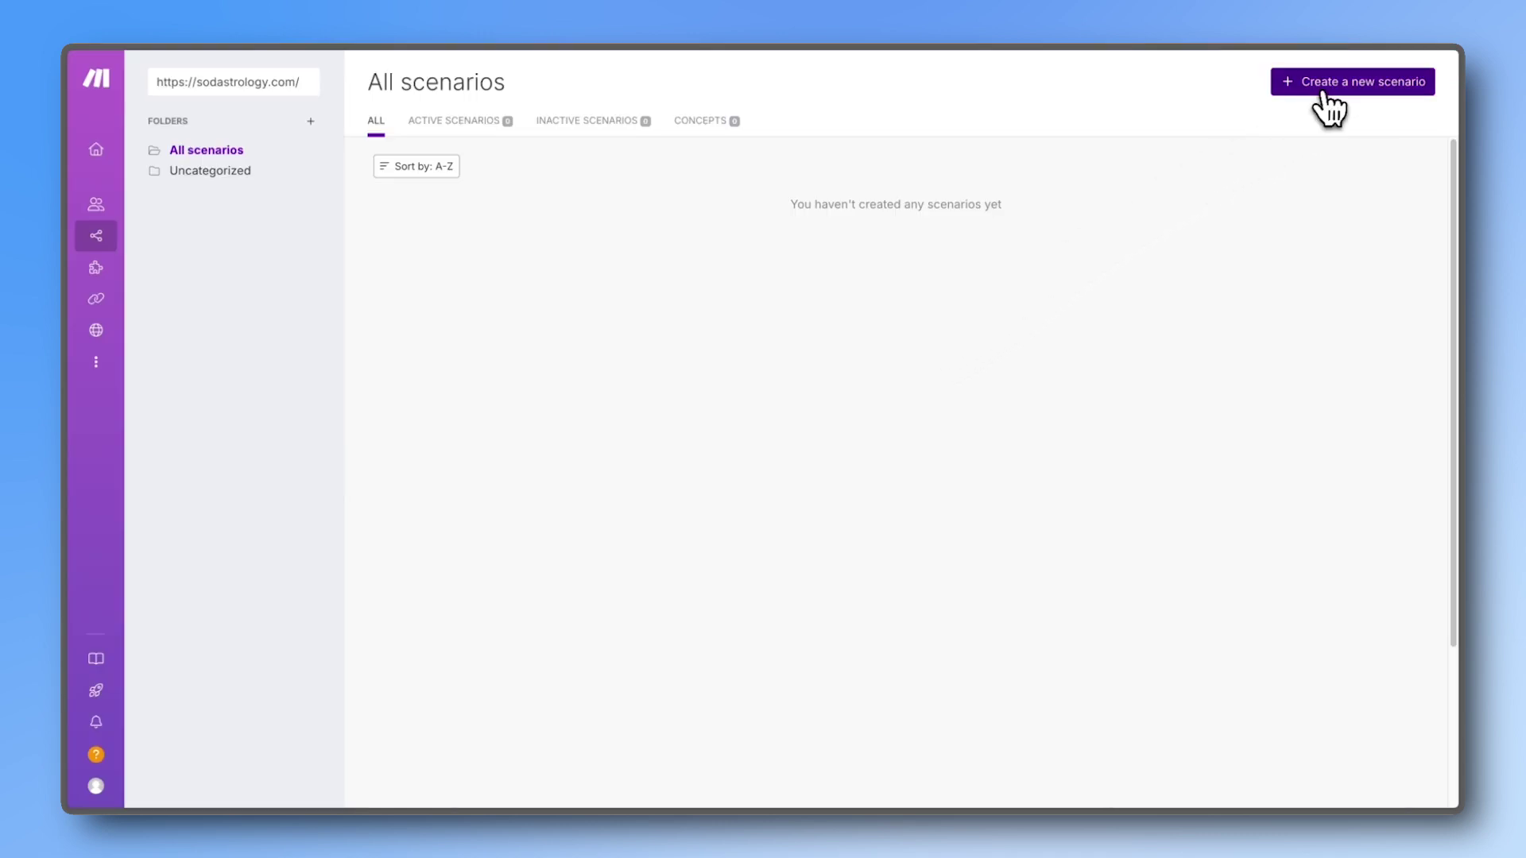
Step: Start a new Make scenario with the Formidable Forms Watch Entries trigger
left_click(1322, 89)
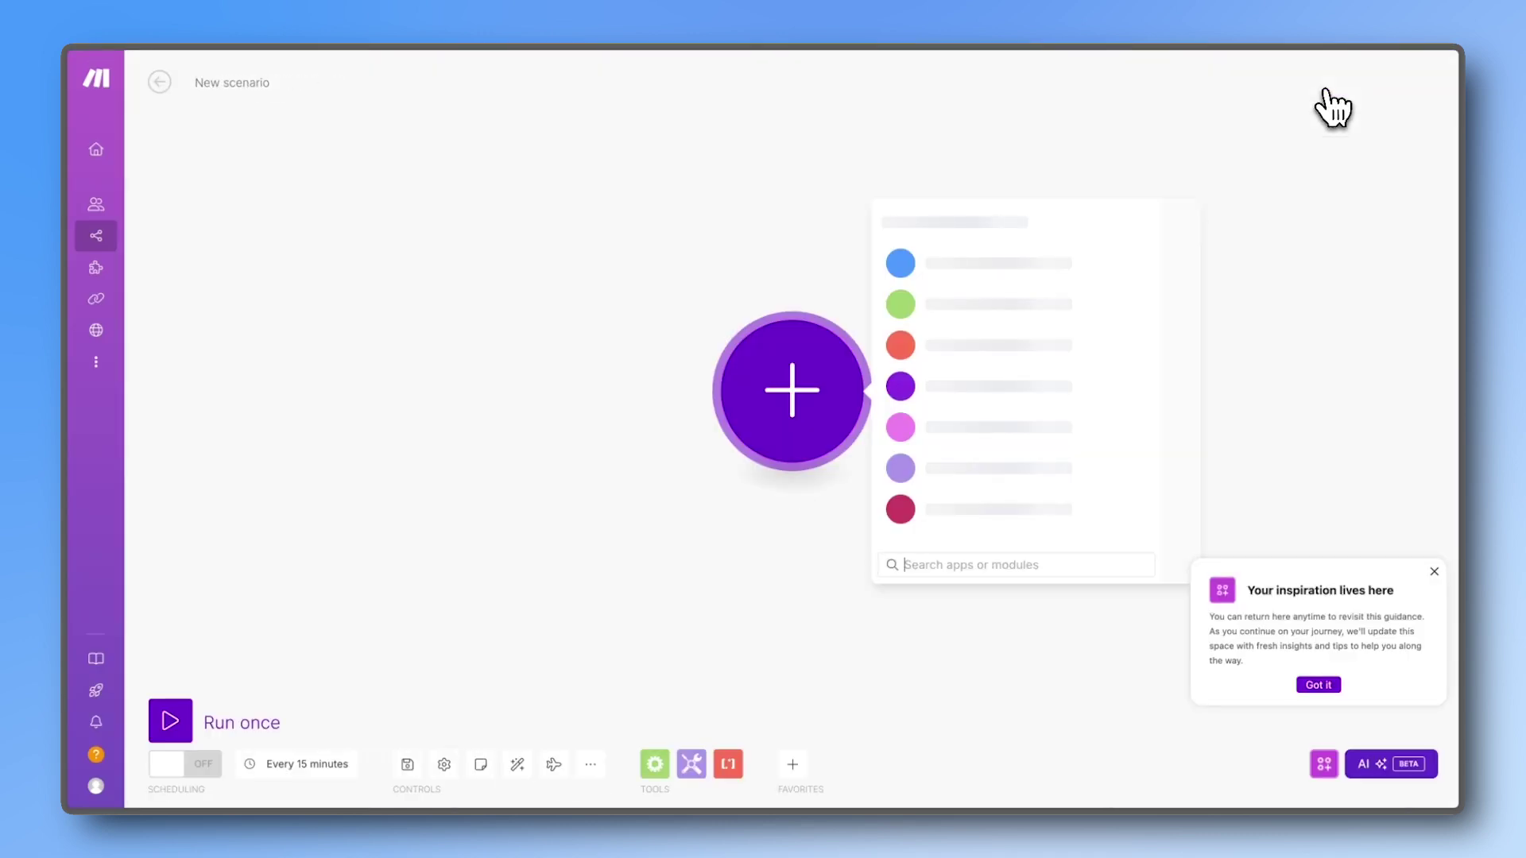
type("Formidable")
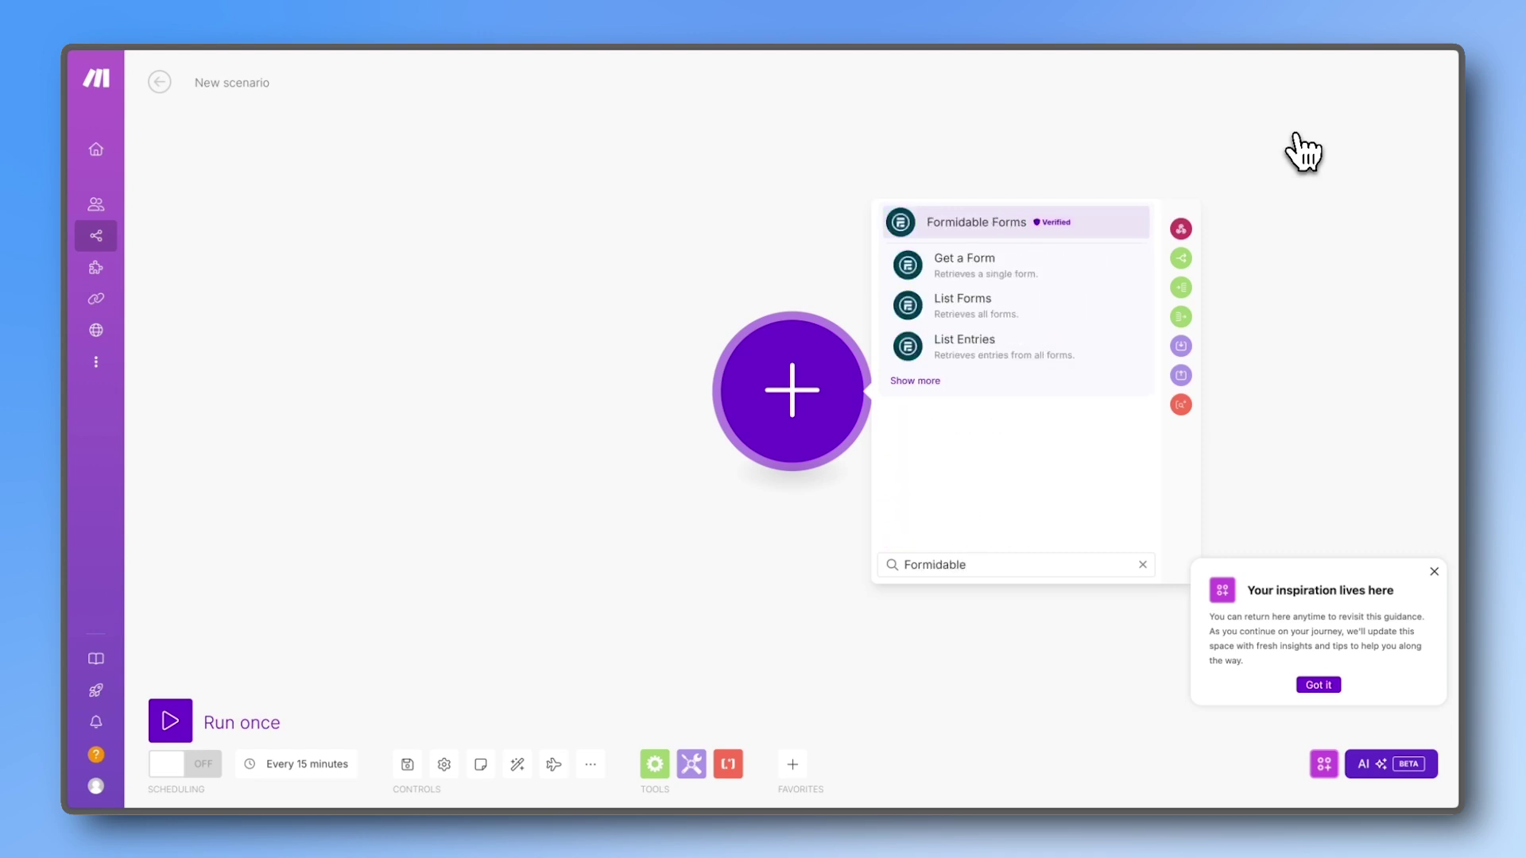
left_click(995, 227)
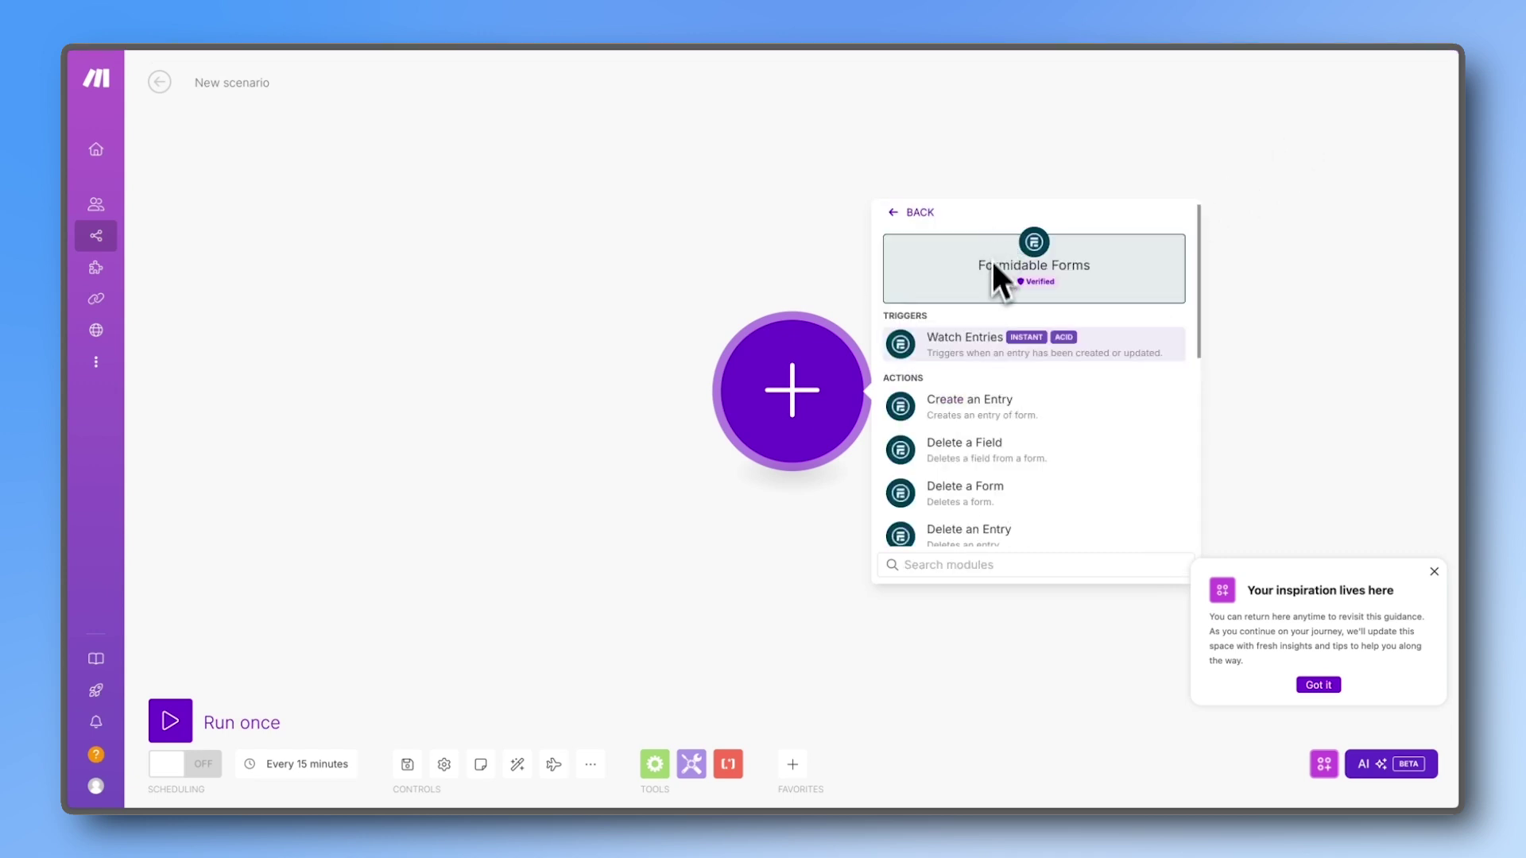
left_click(983, 345)
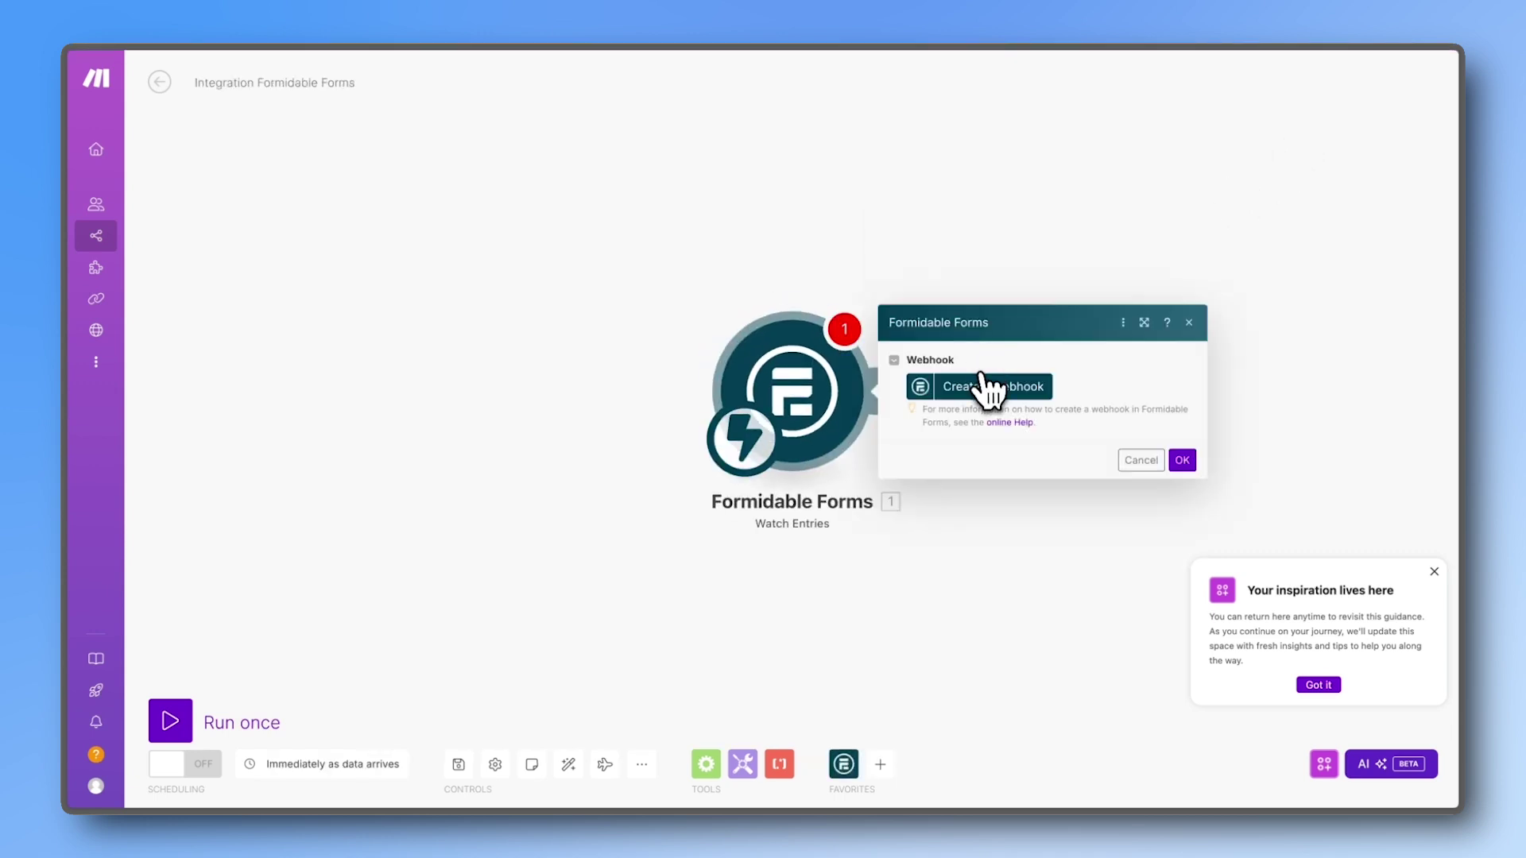
Step: Create a webhook connection with the site address and the API key copied from WordPress
left_click(986, 387)
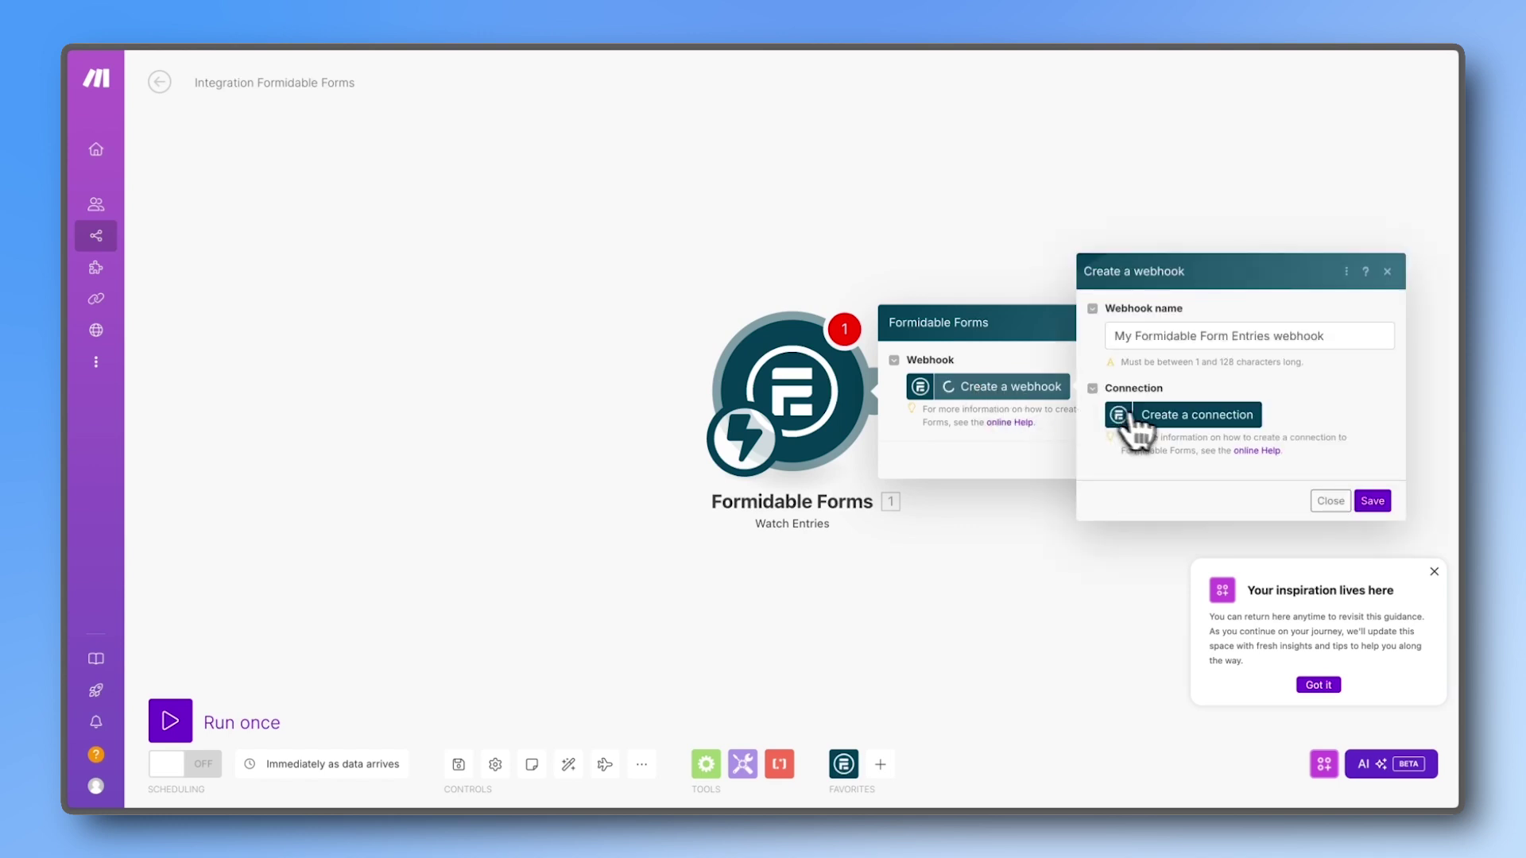
left_click(1135, 417)
left_click(1047, 378)
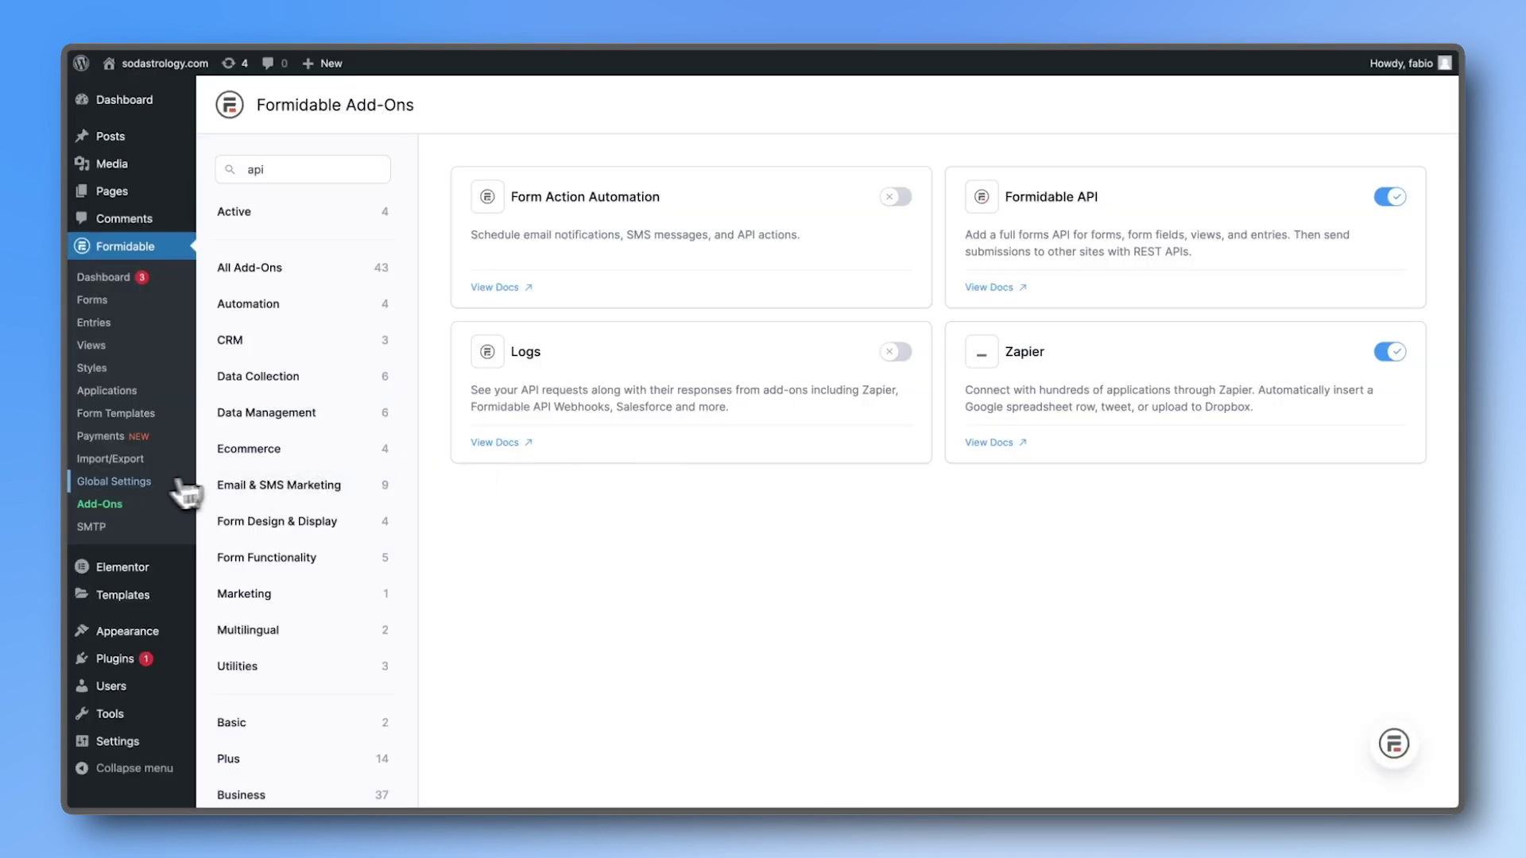
left_click(179, 483)
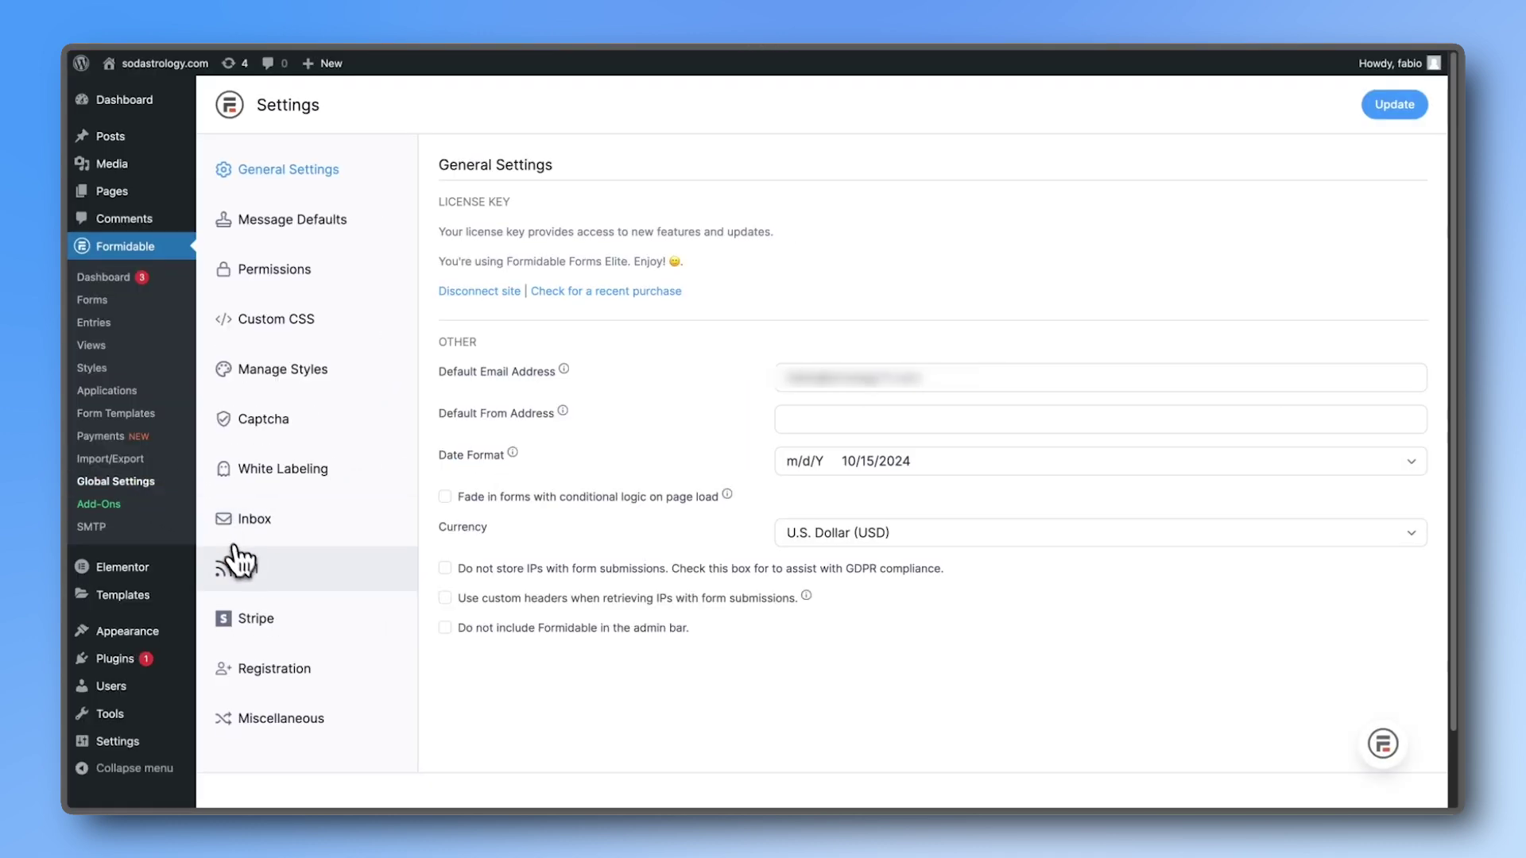
left_click(236, 564)
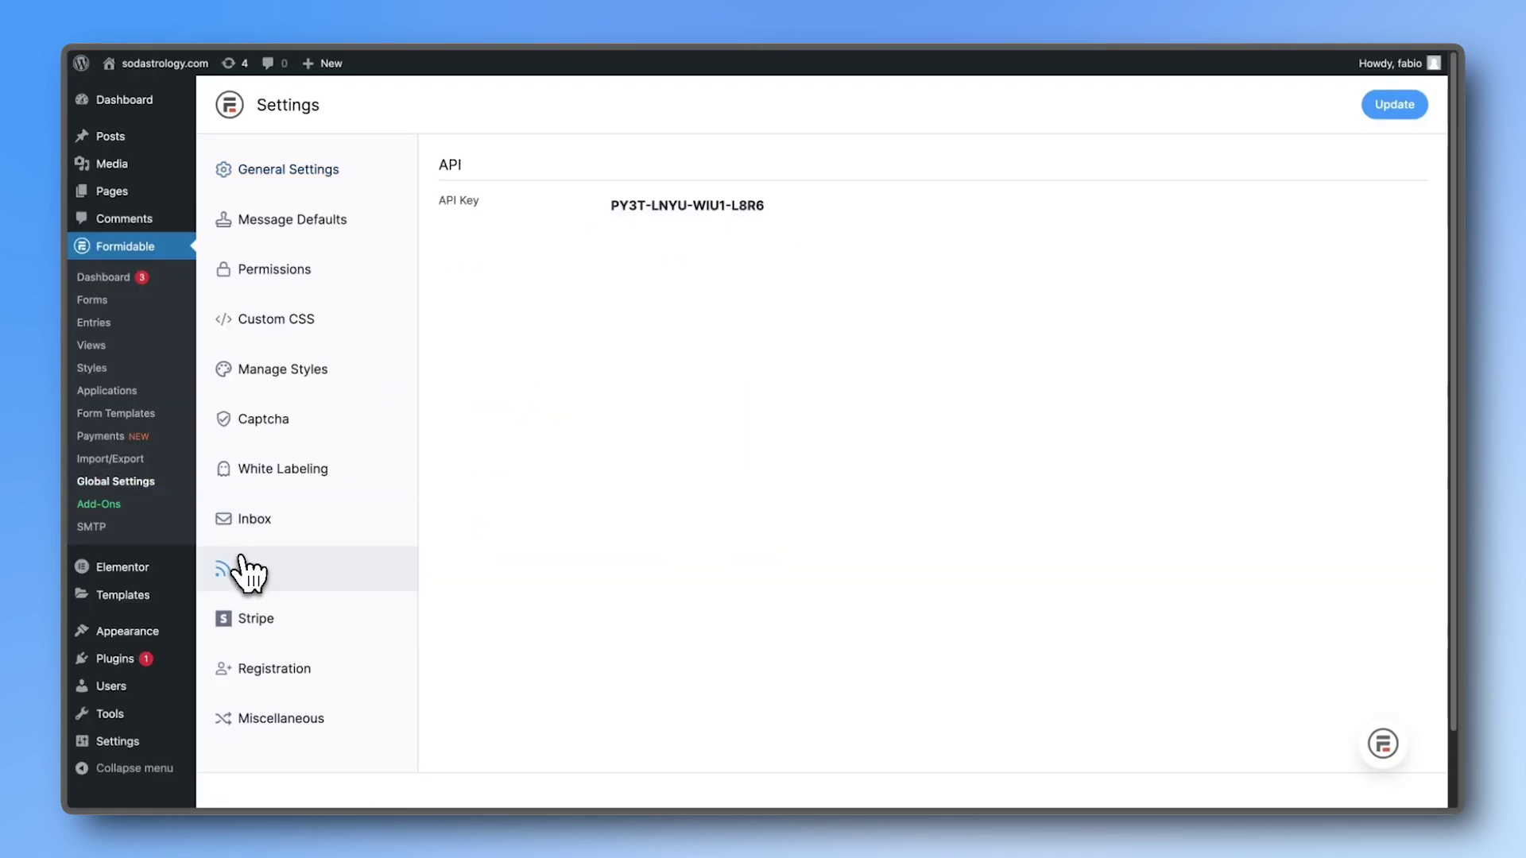
triple_click(648, 212)
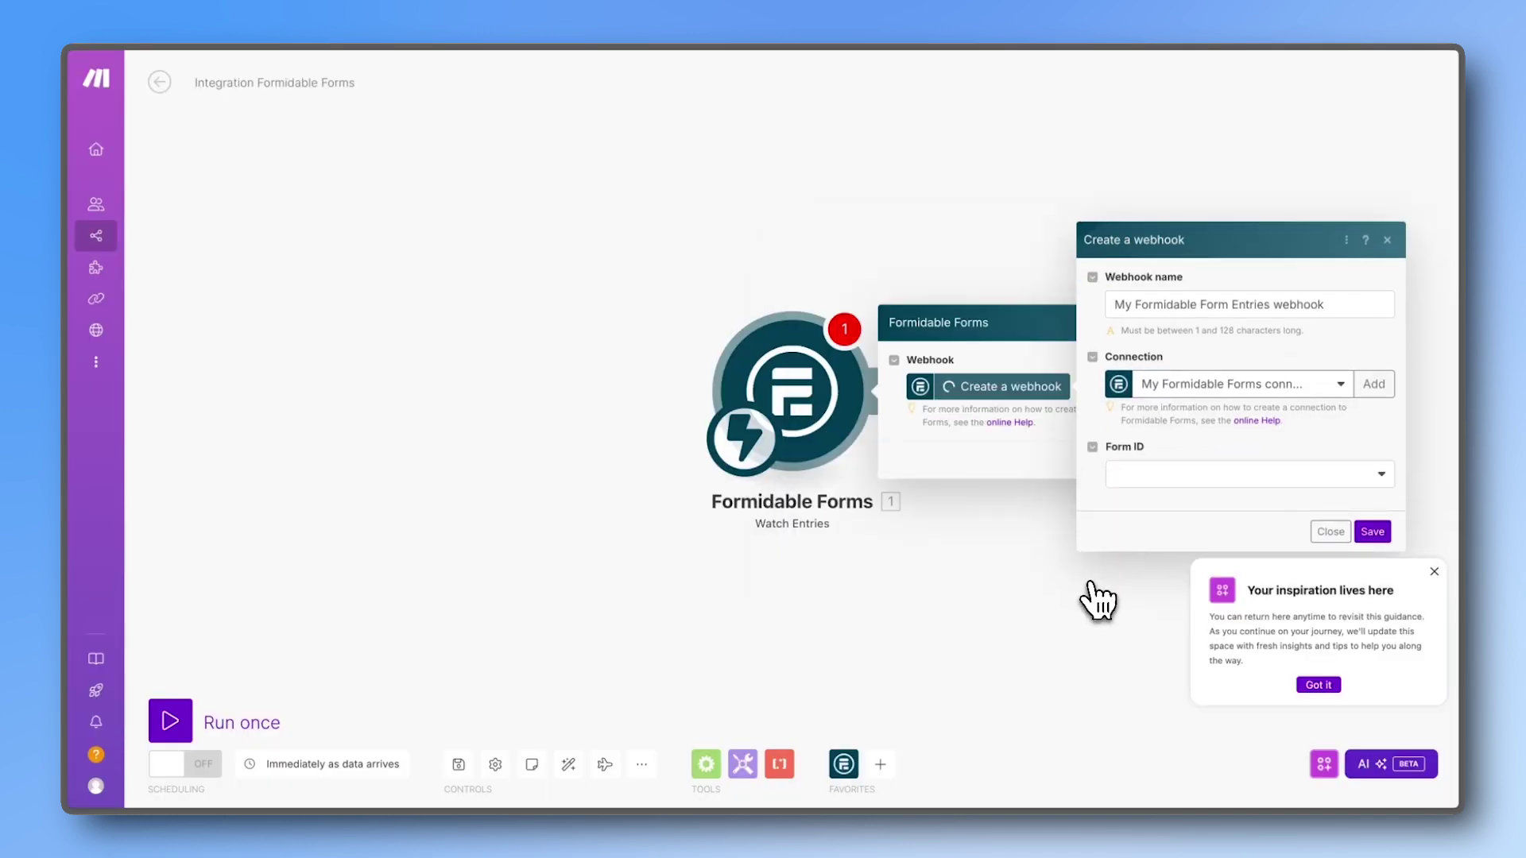
Step: Set the webhook's Form ID to Contact Us, save it, and reveal its address
left_click(1164, 480)
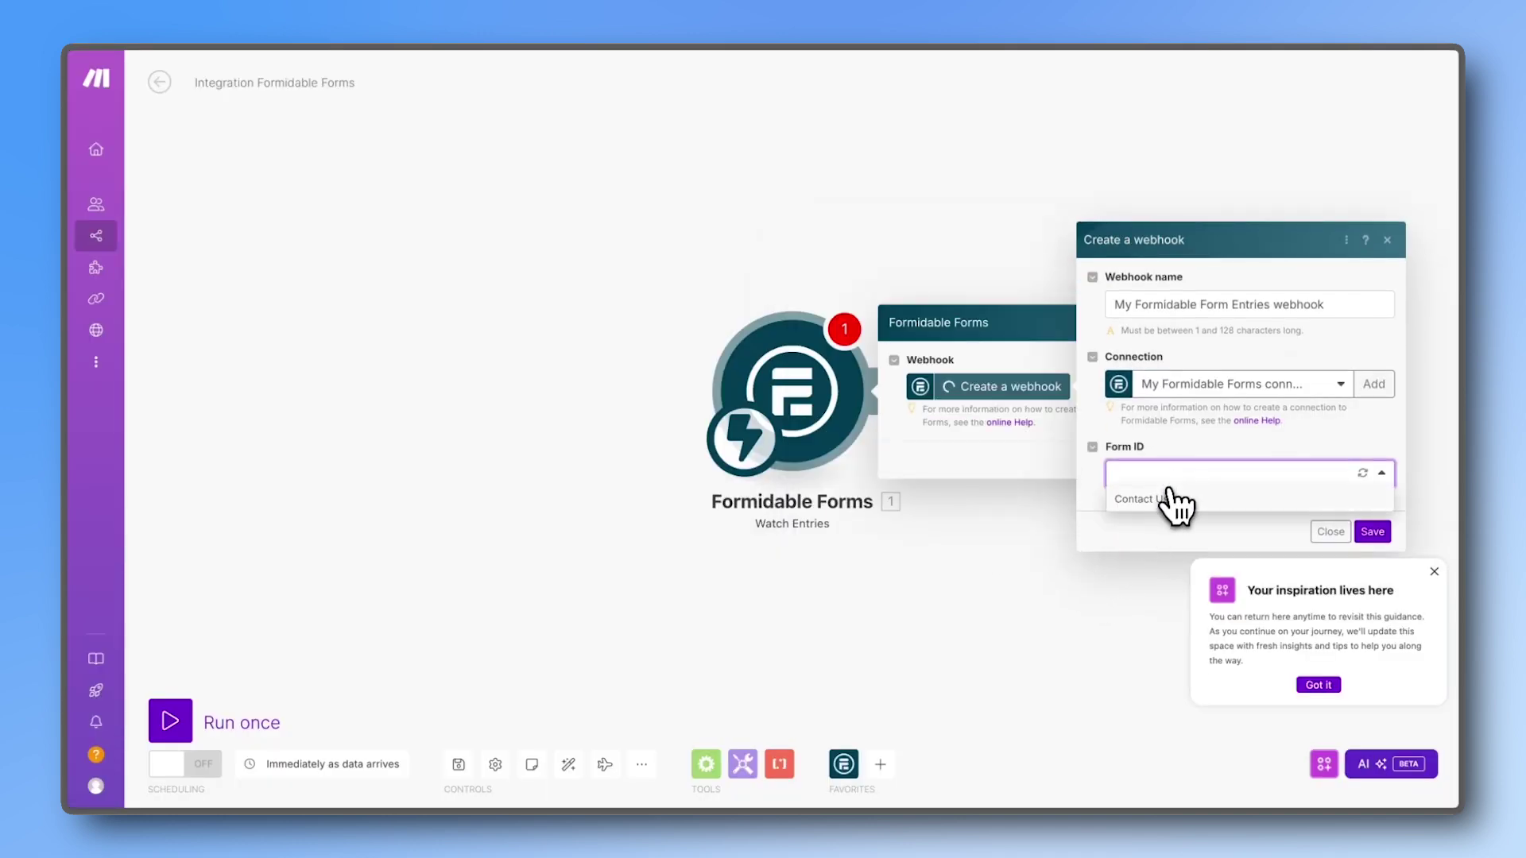
left_click(1174, 502)
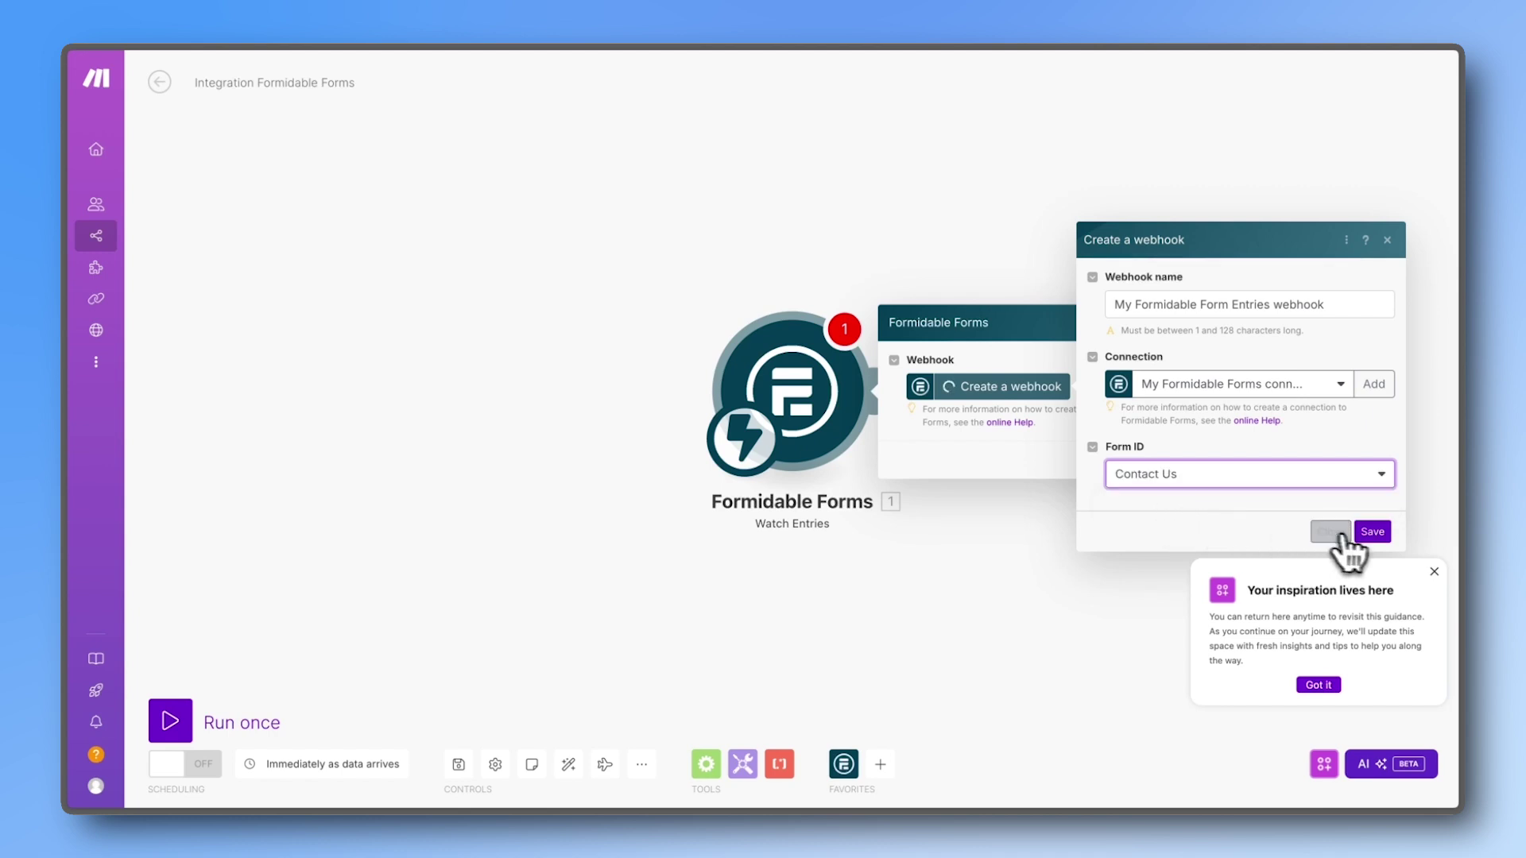
left_click(1372, 532)
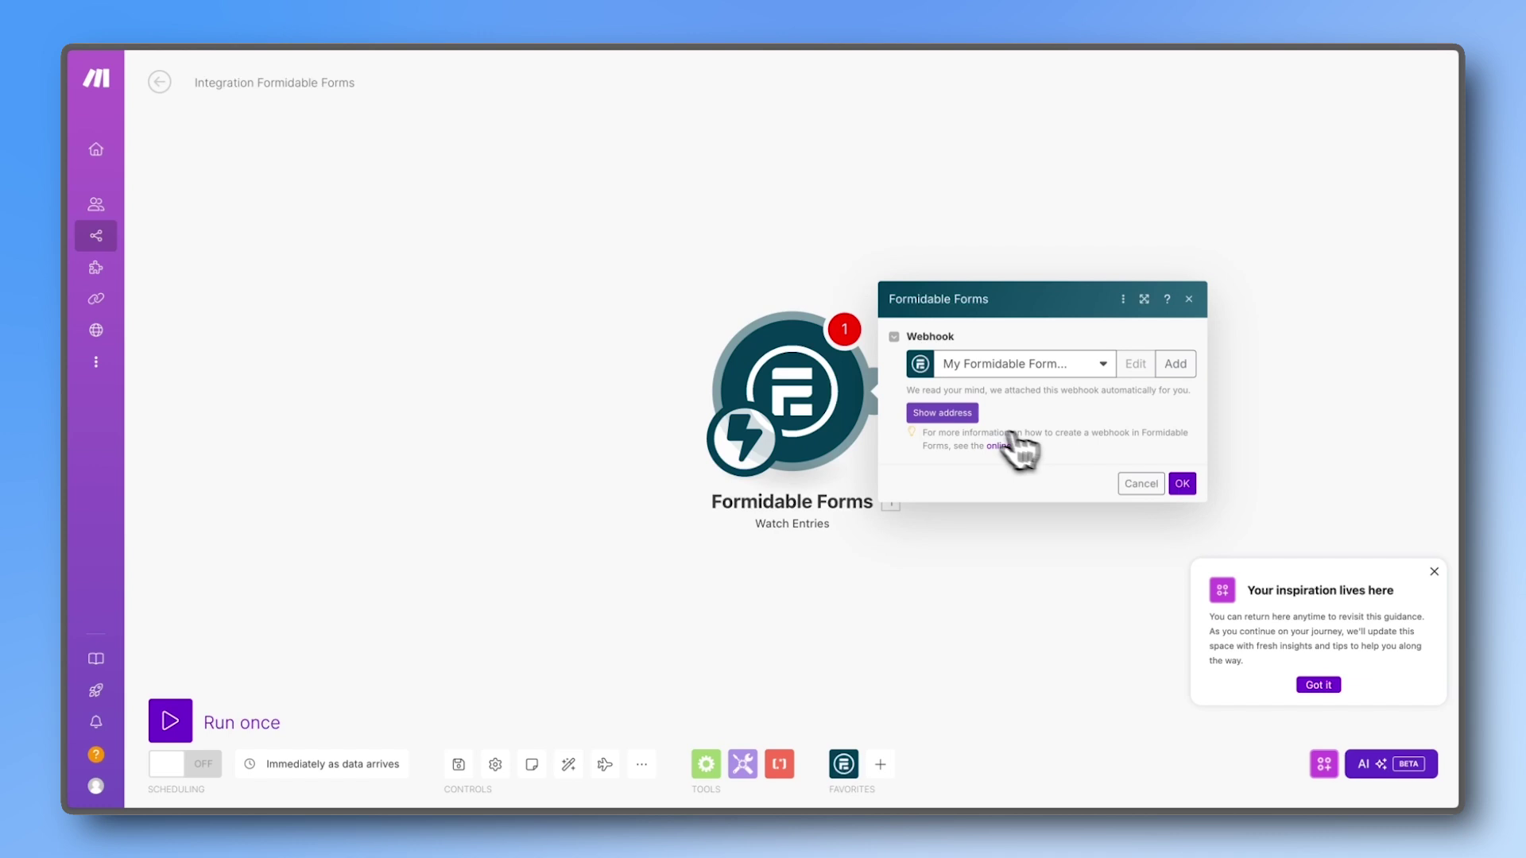
left_click(950, 413)
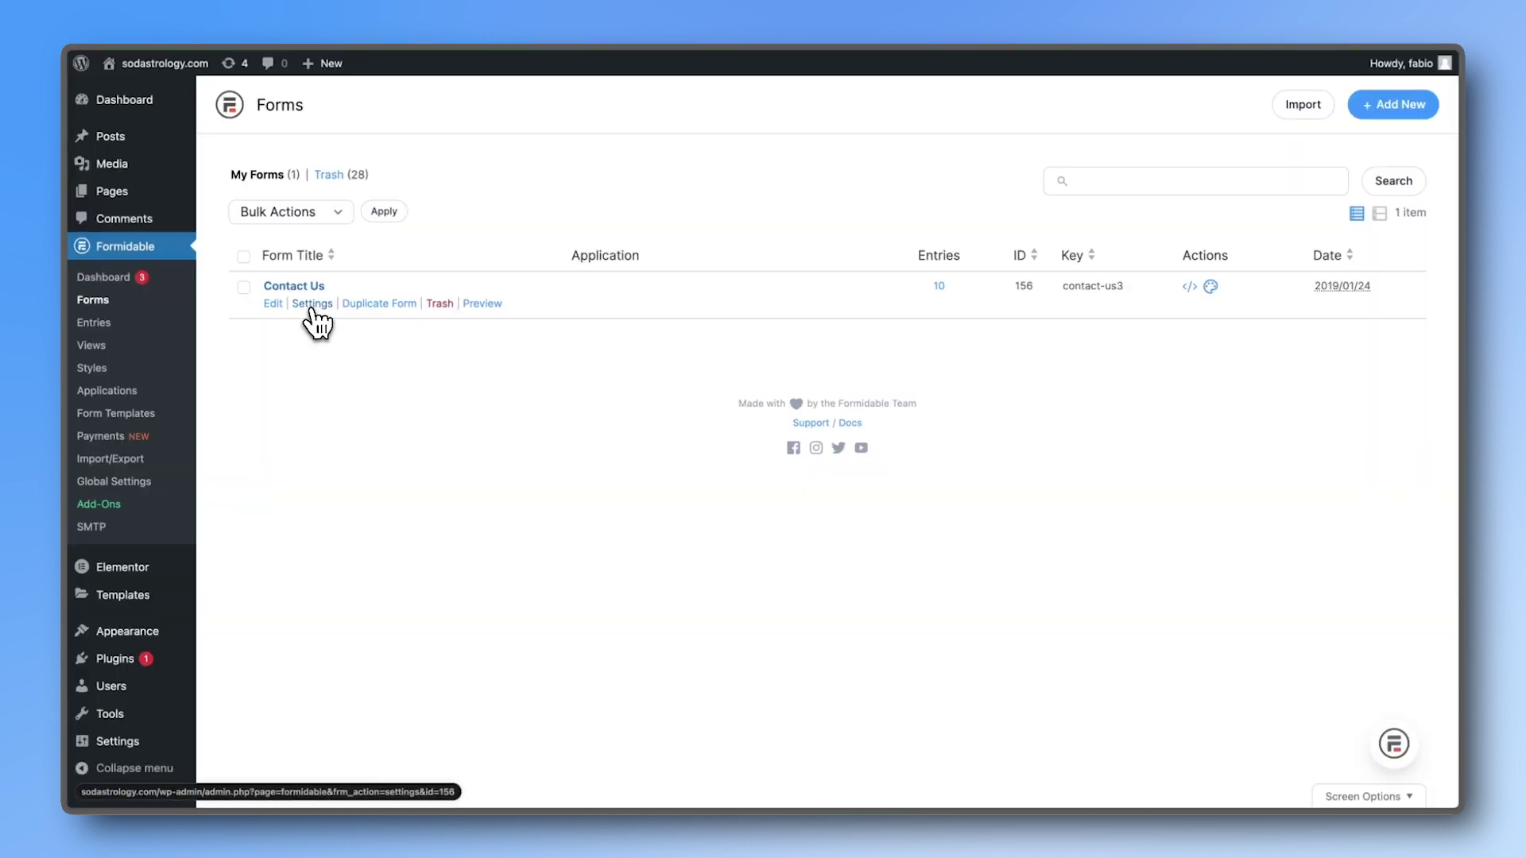
Step: Add a Send API data action to Contact Us posting new entries to the pasted webhook URL
left_click(313, 305)
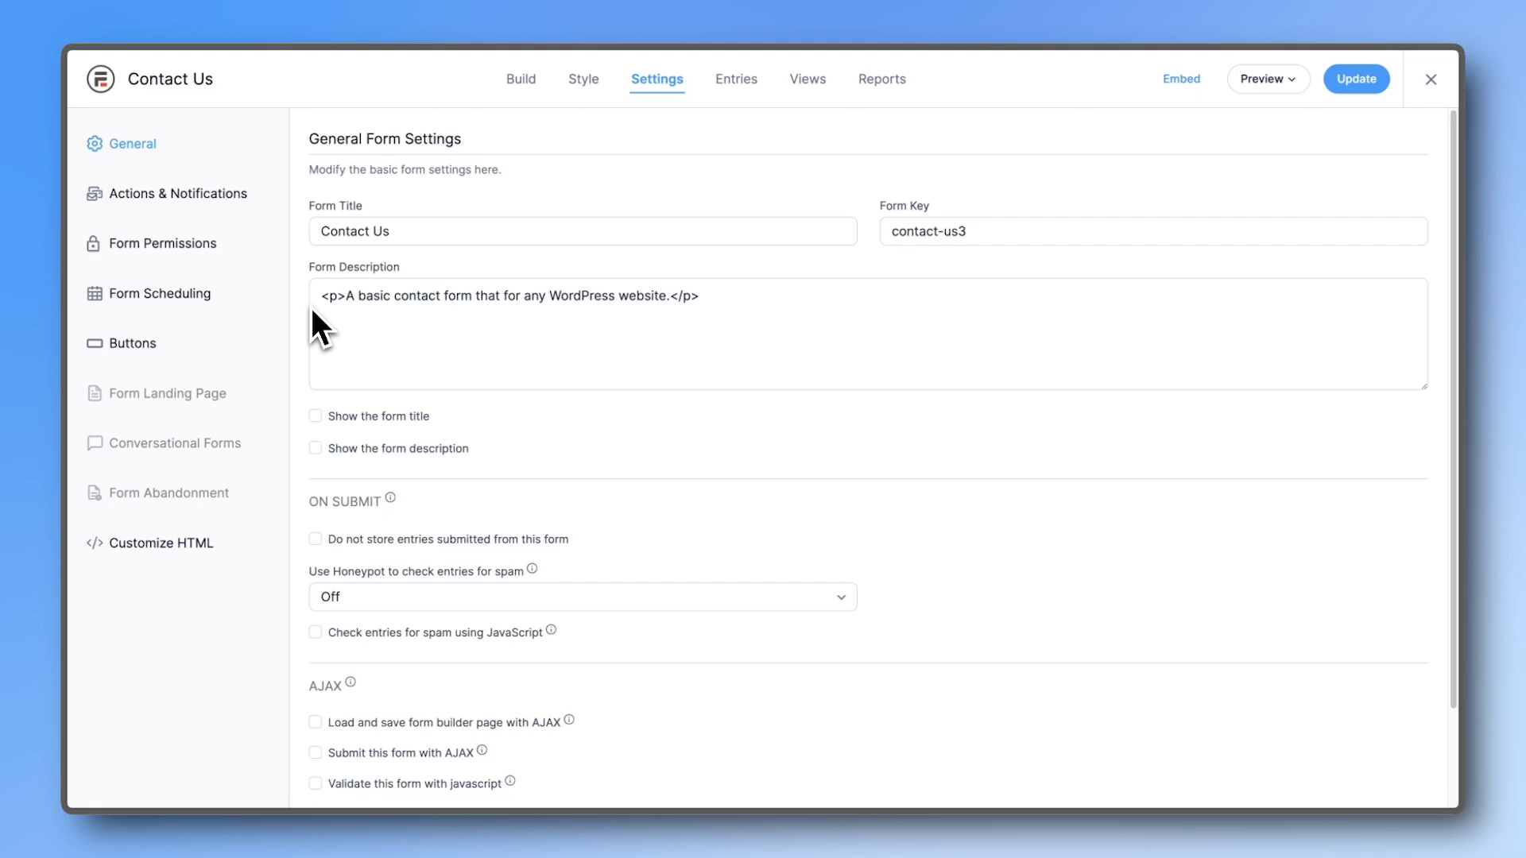
left_click(264, 205)
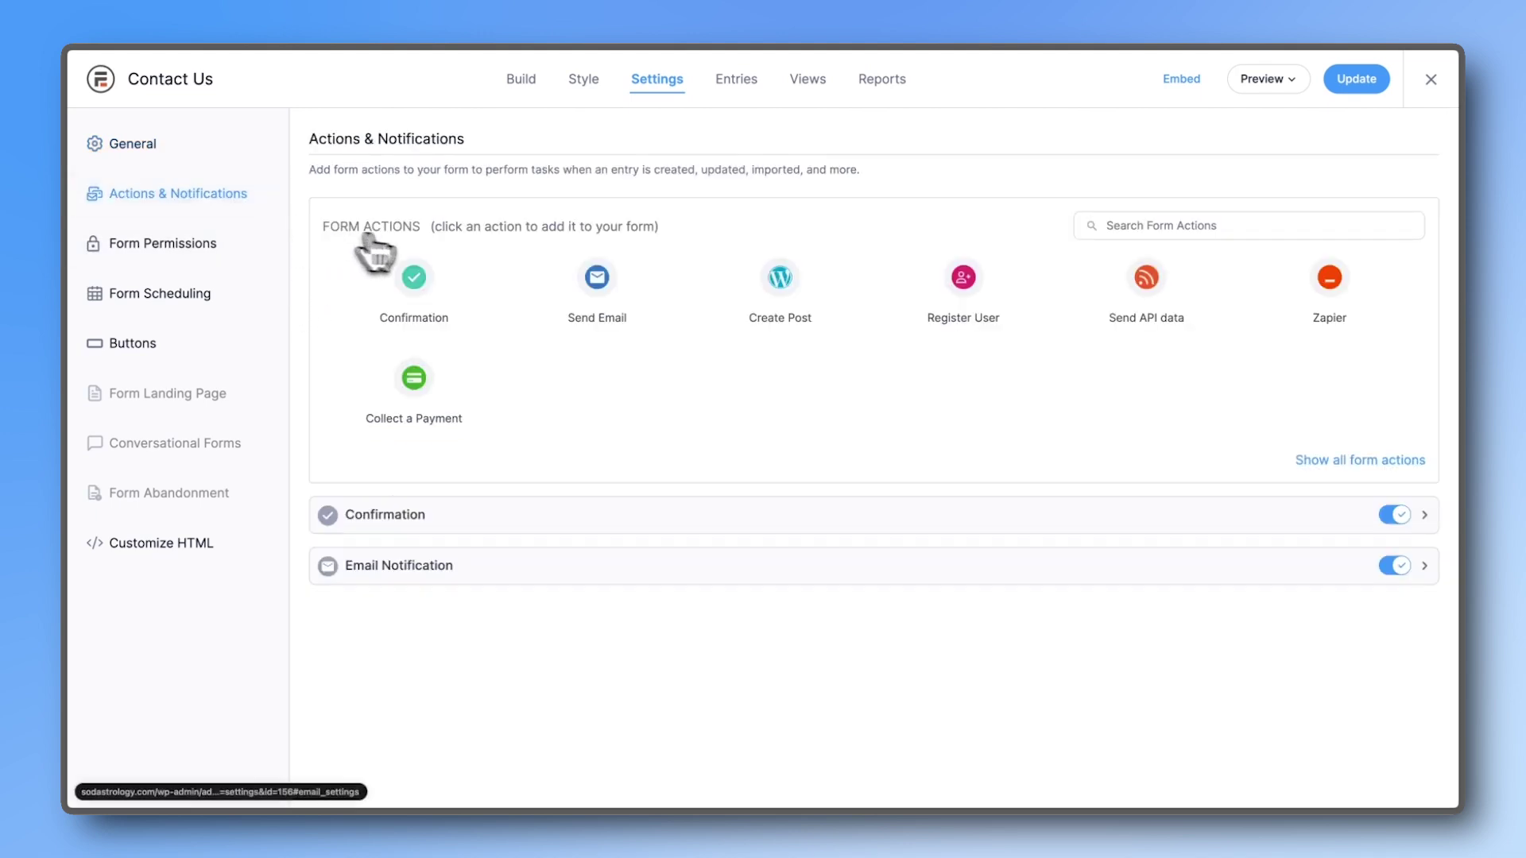
left_click(1133, 291)
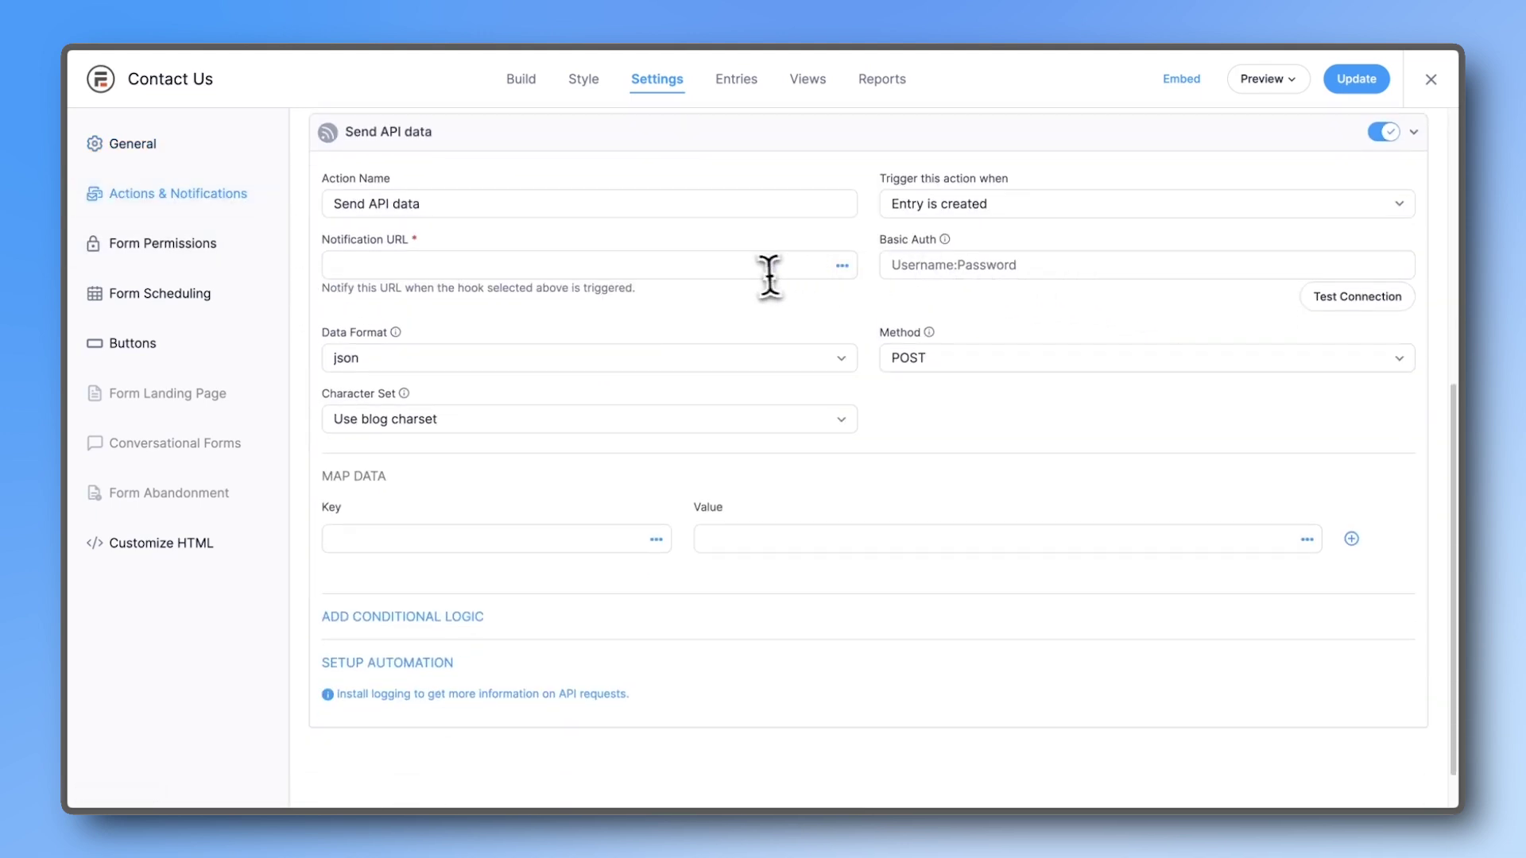
left_click(755, 271)
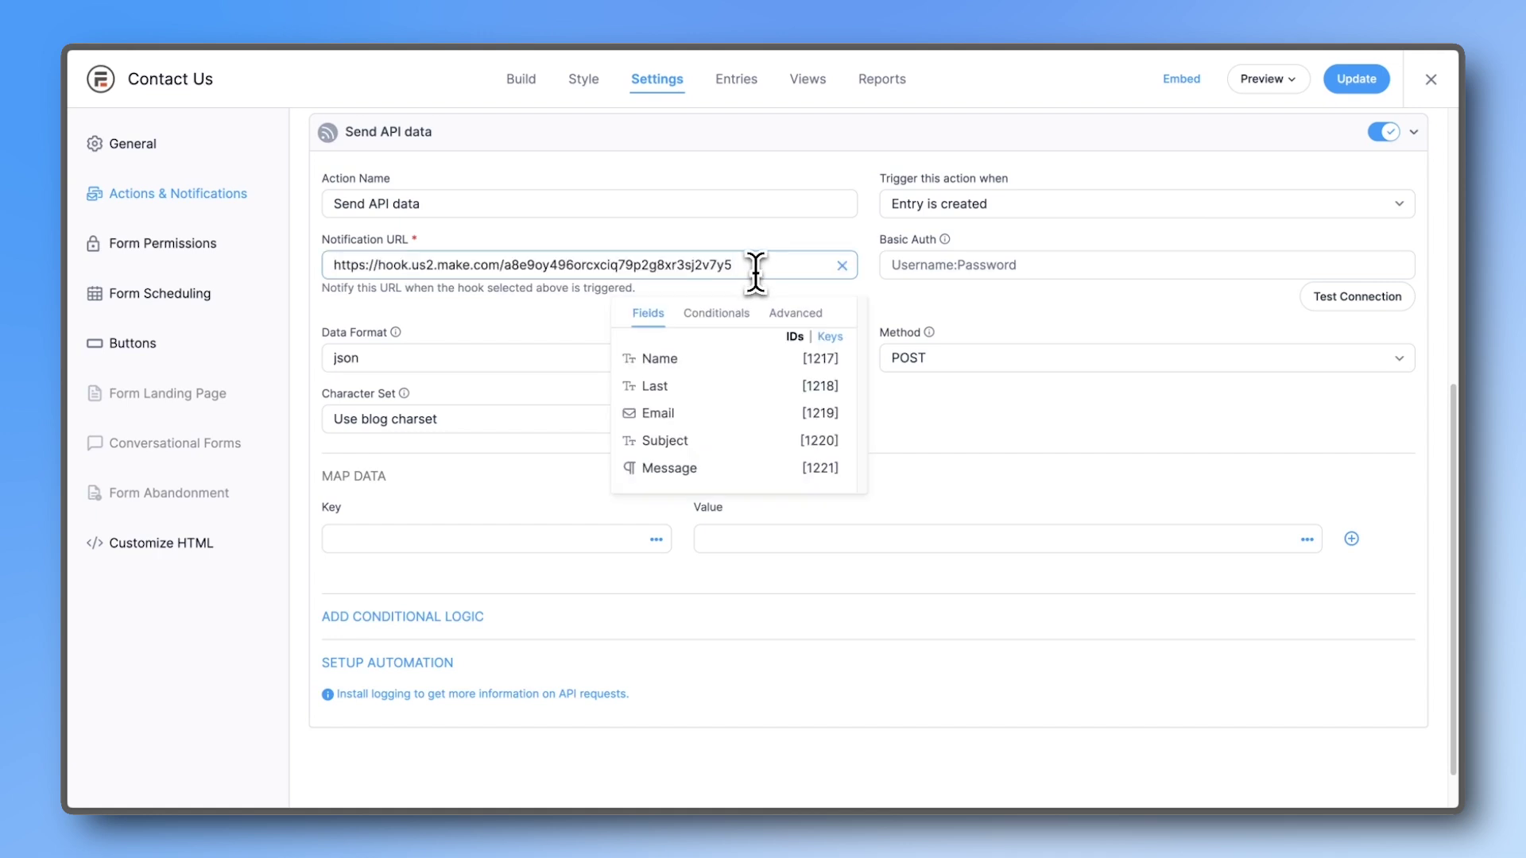
left_click(985, 211)
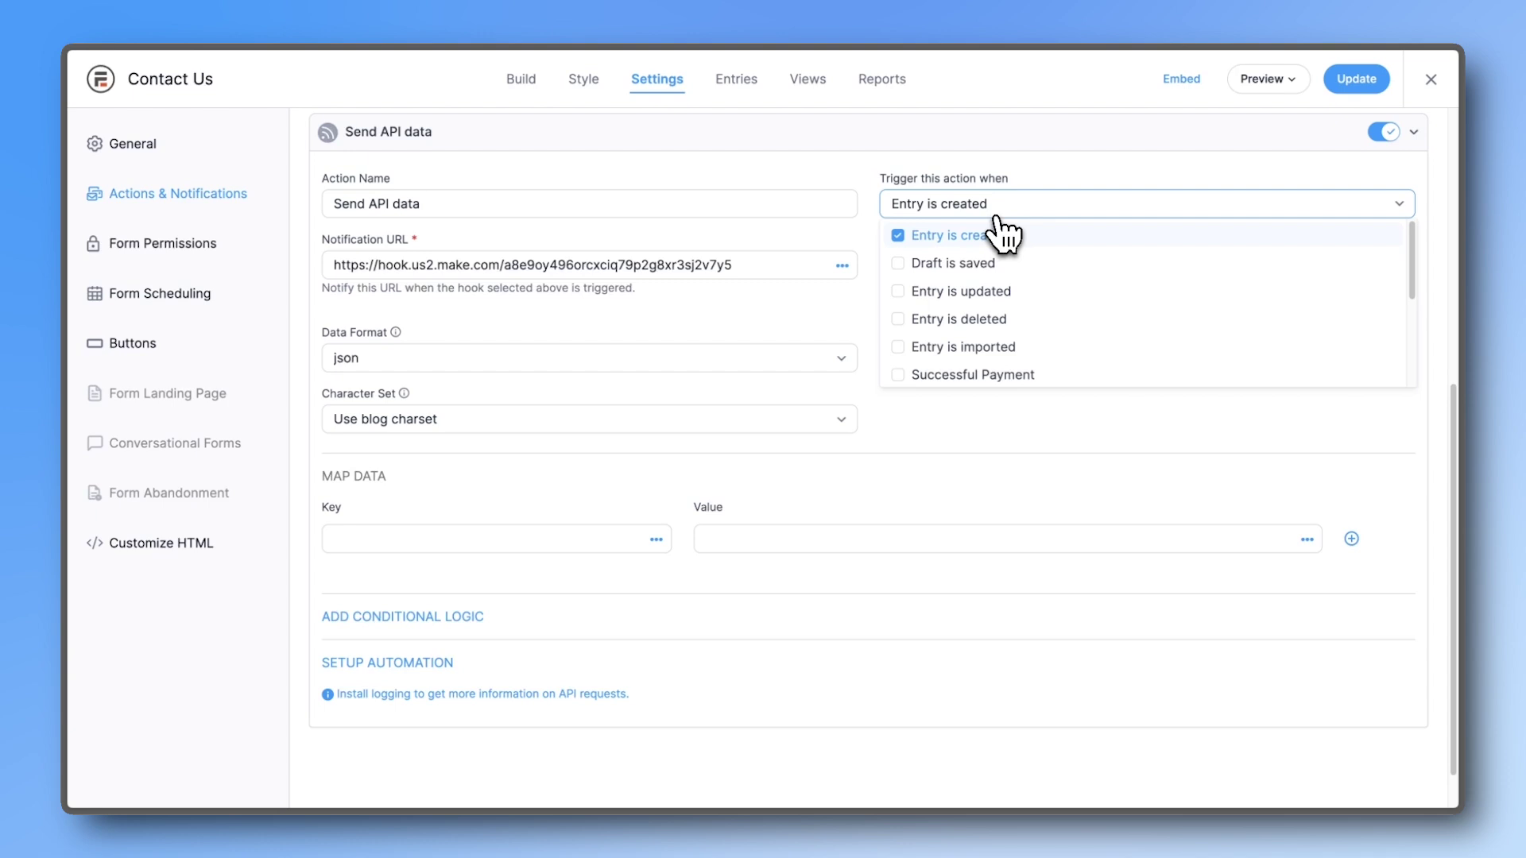
left_click(999, 211)
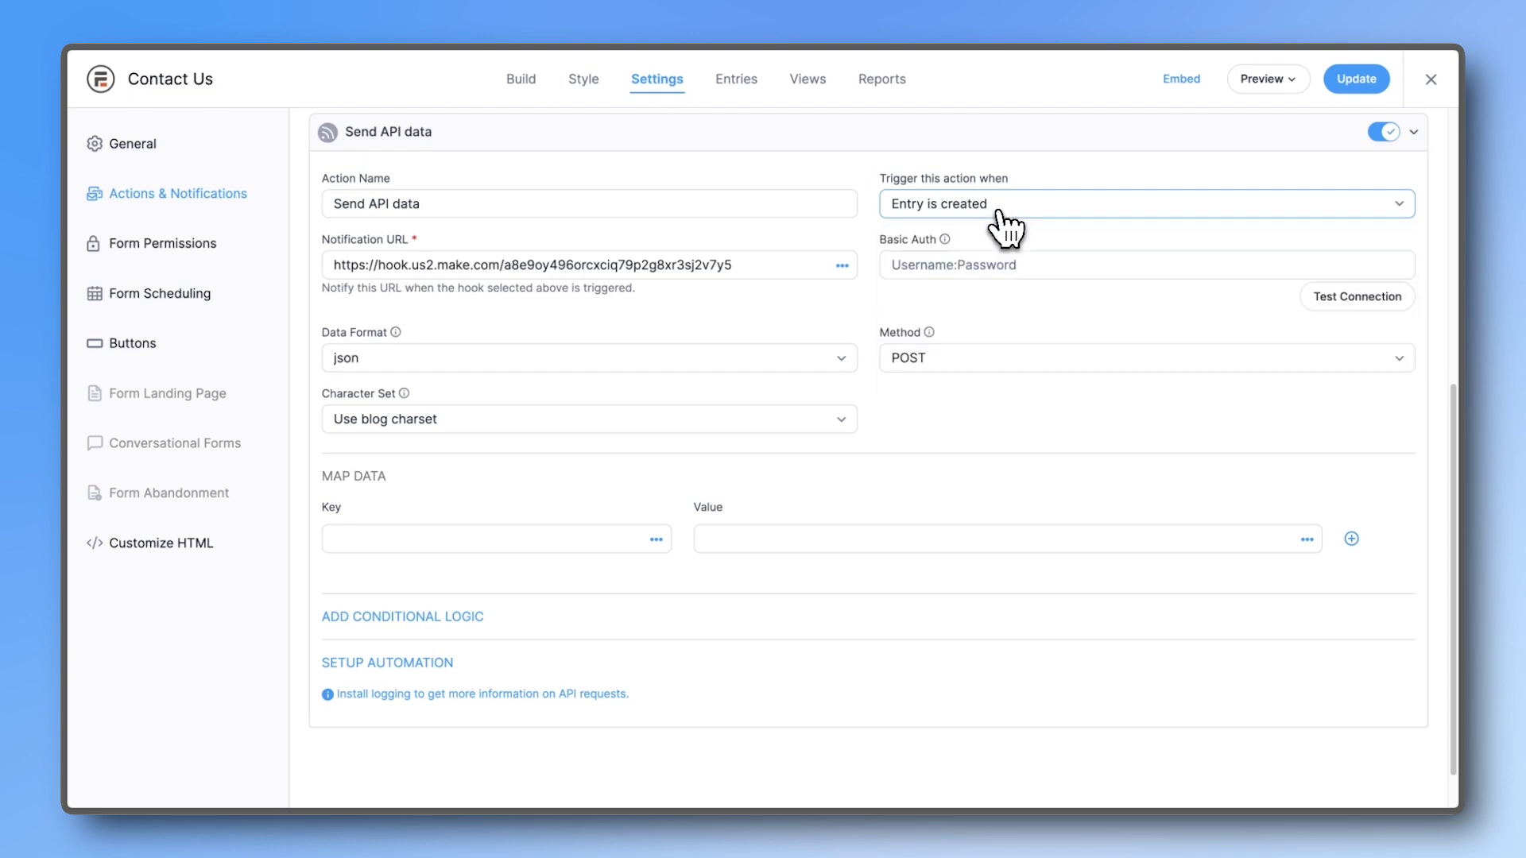
left_click(1354, 87)
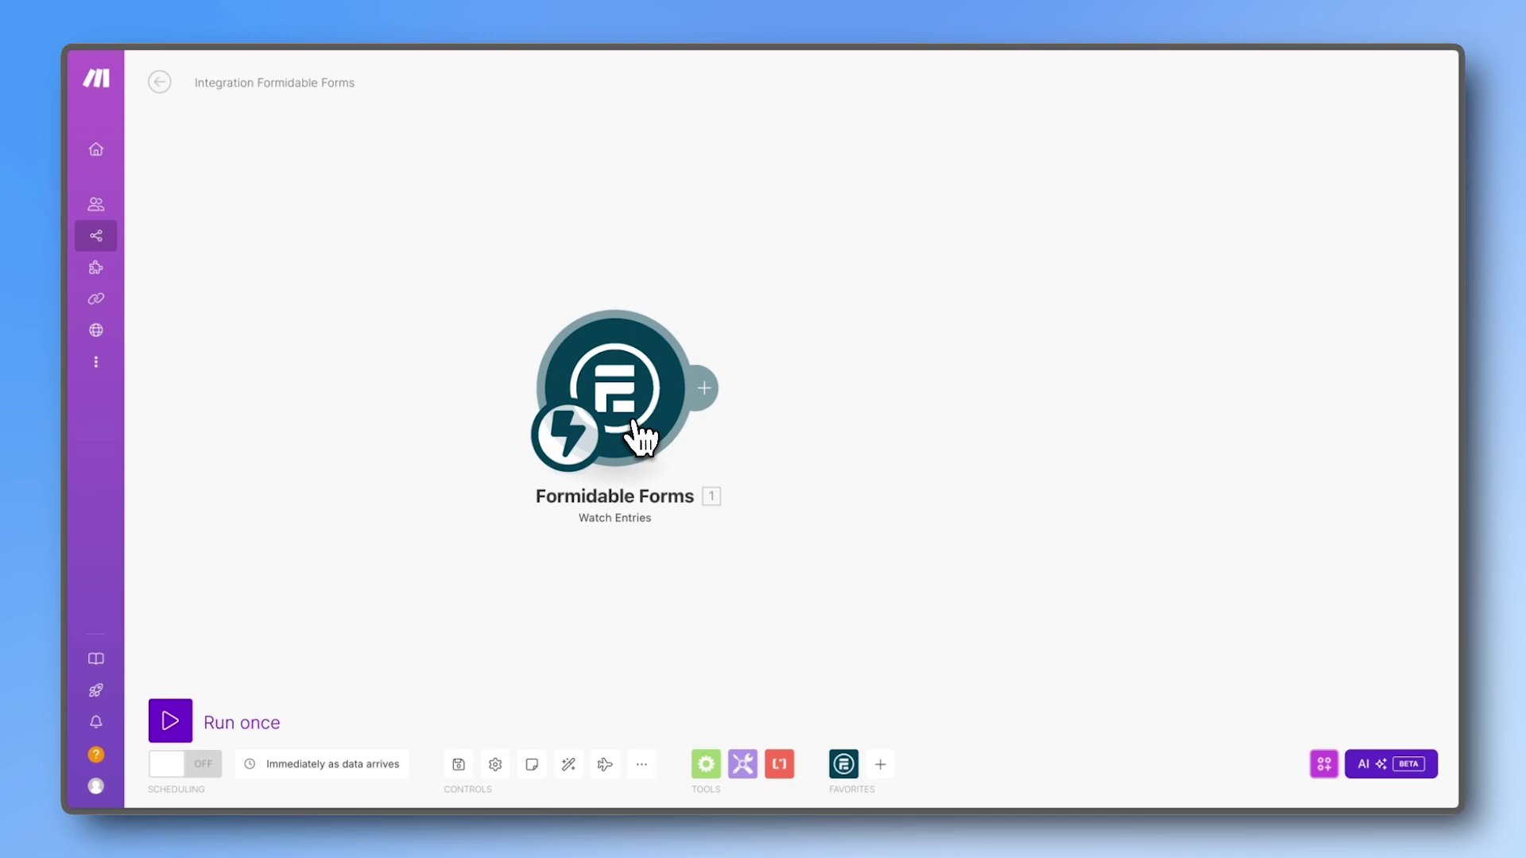
Step: Run only the Formidable Forms Watch Entries module so it waits for a form entry
right_click(633, 423)
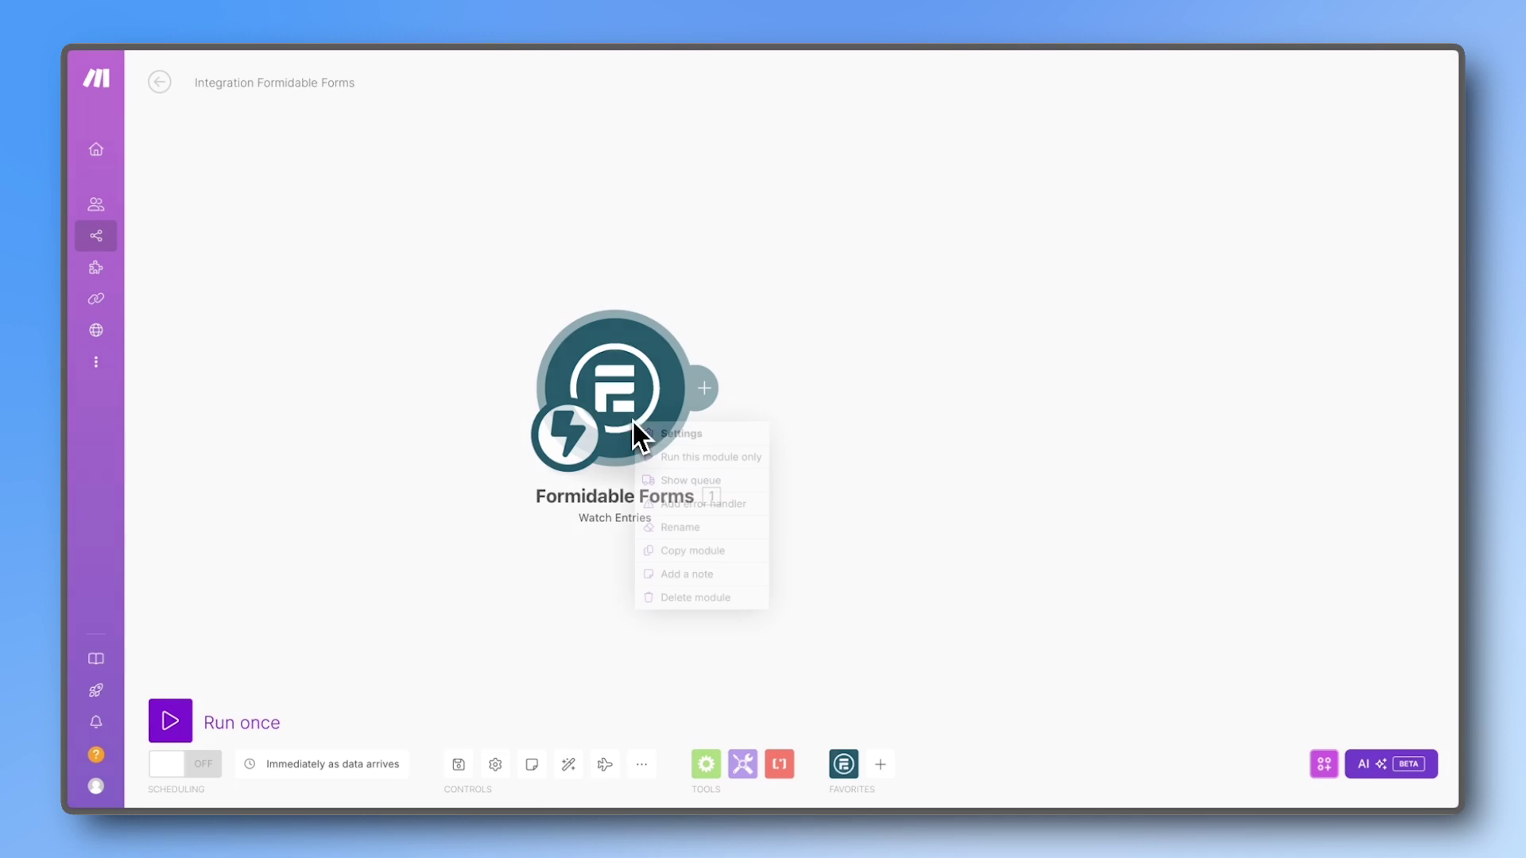
left_click(661, 457)
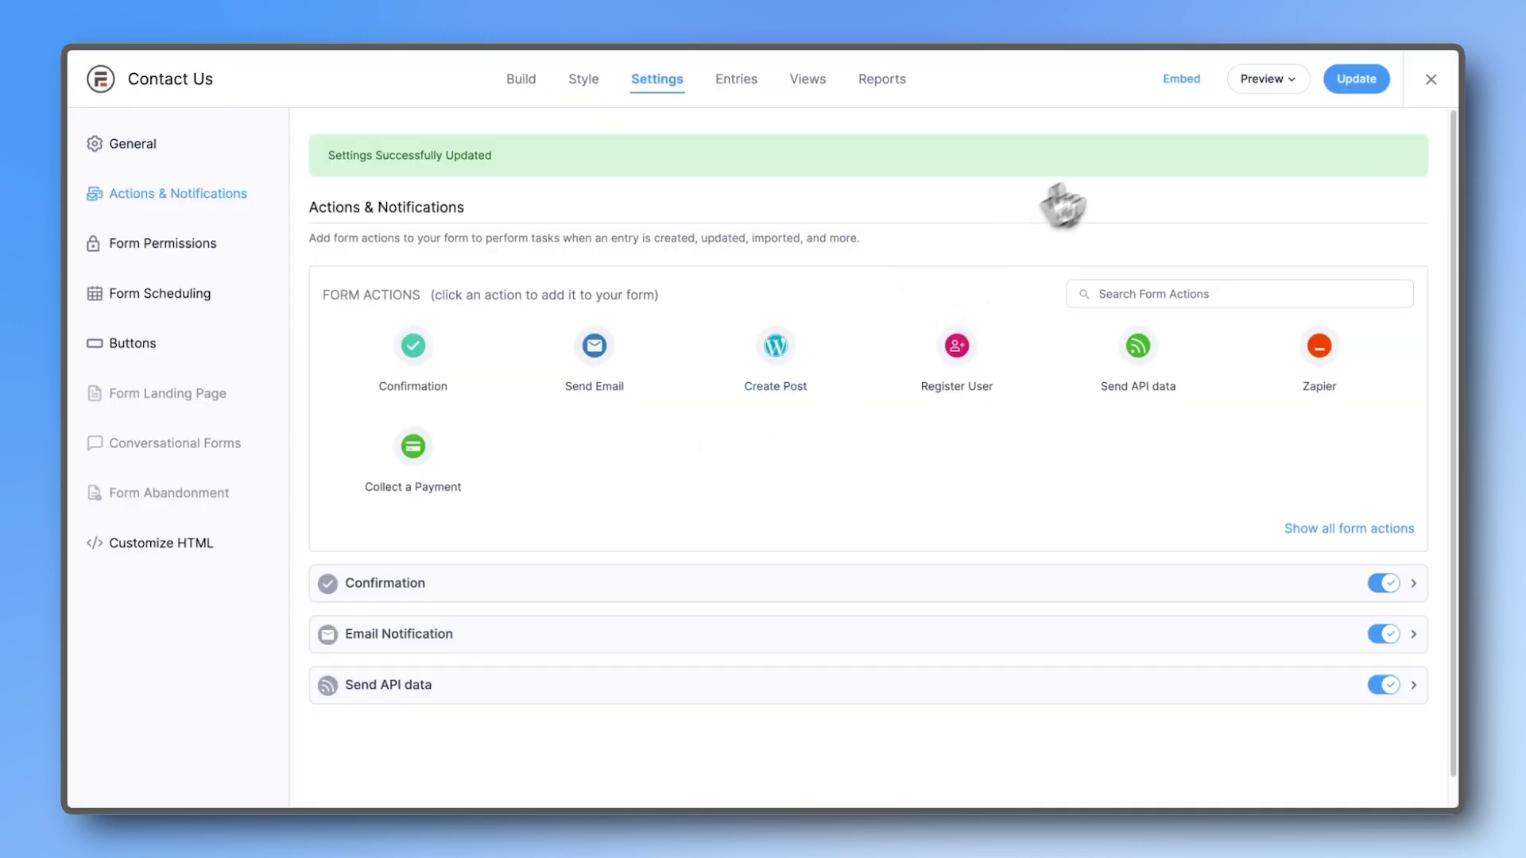
Step: Preview the form on a blank page and submit an entry with an email, subject 'test', message 'test message'
left_click(1256, 86)
left_click(1239, 116)
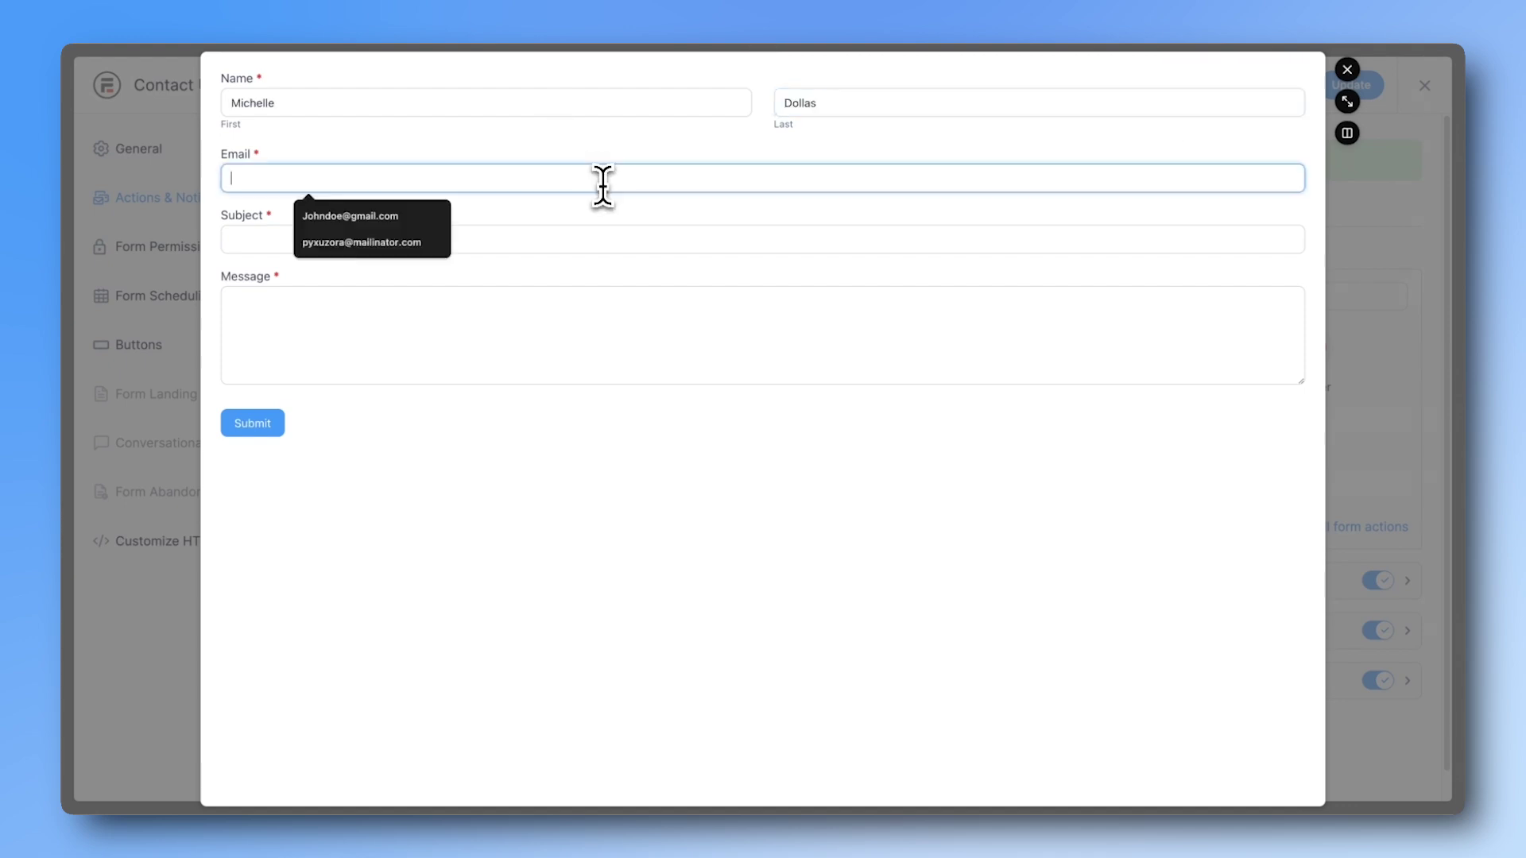
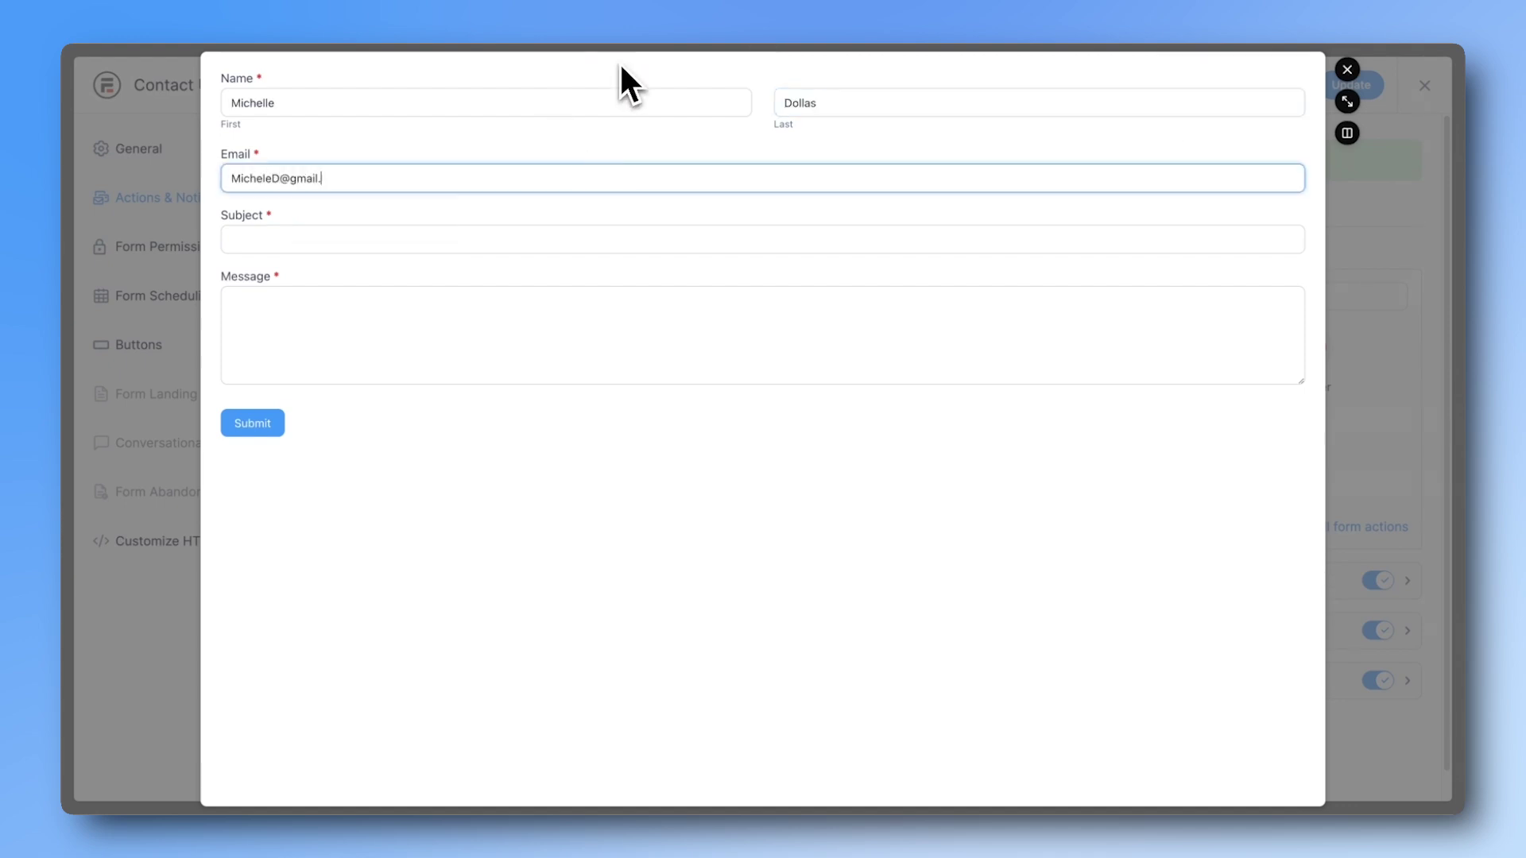
left_click(538, 238)
type("tes")
type("t")
key("Tab")
type("test message")
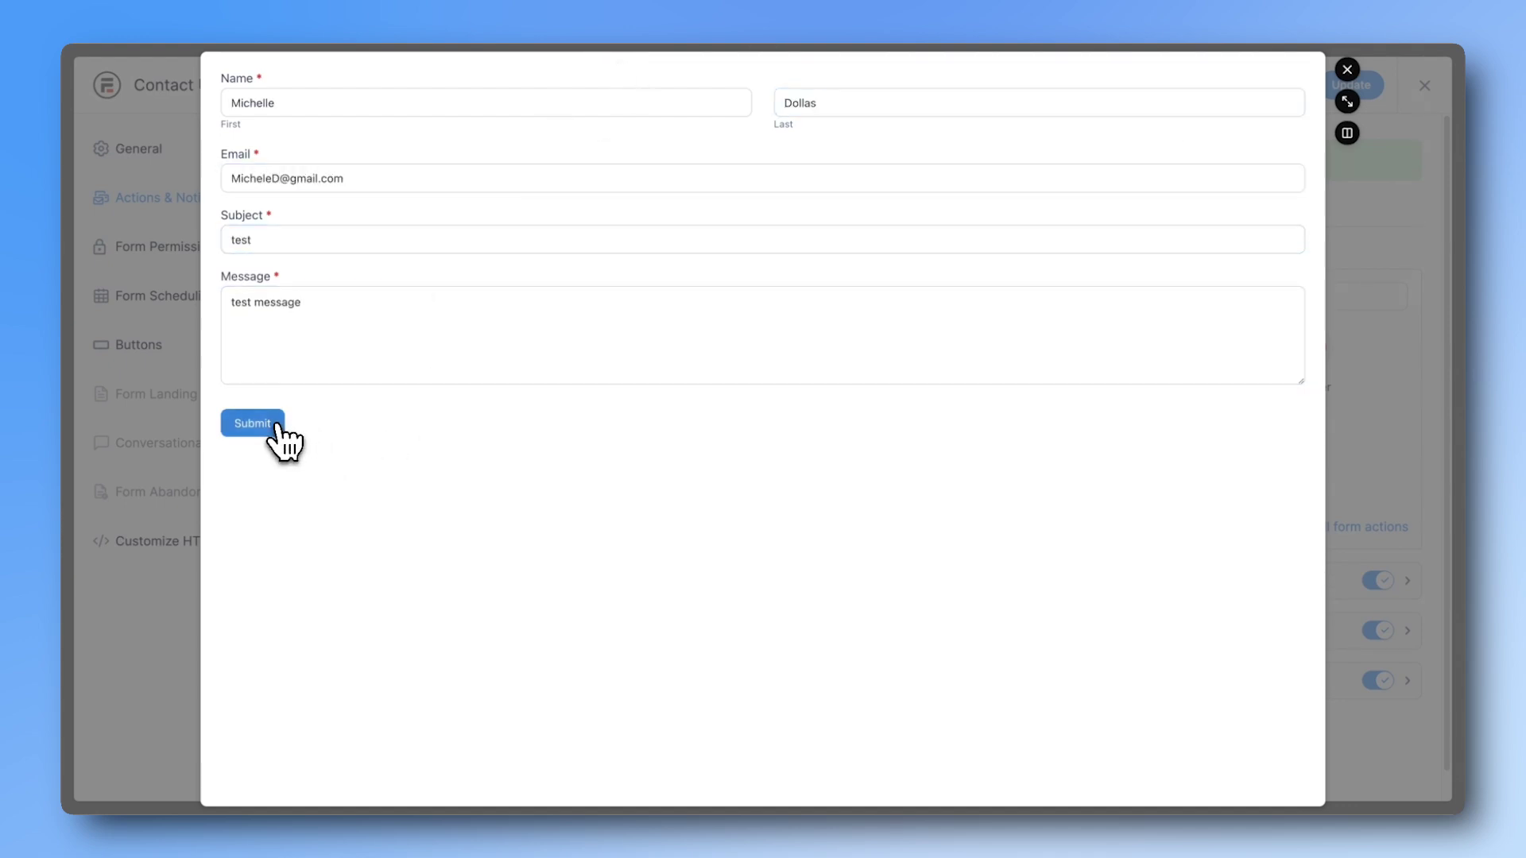
left_click(274, 426)
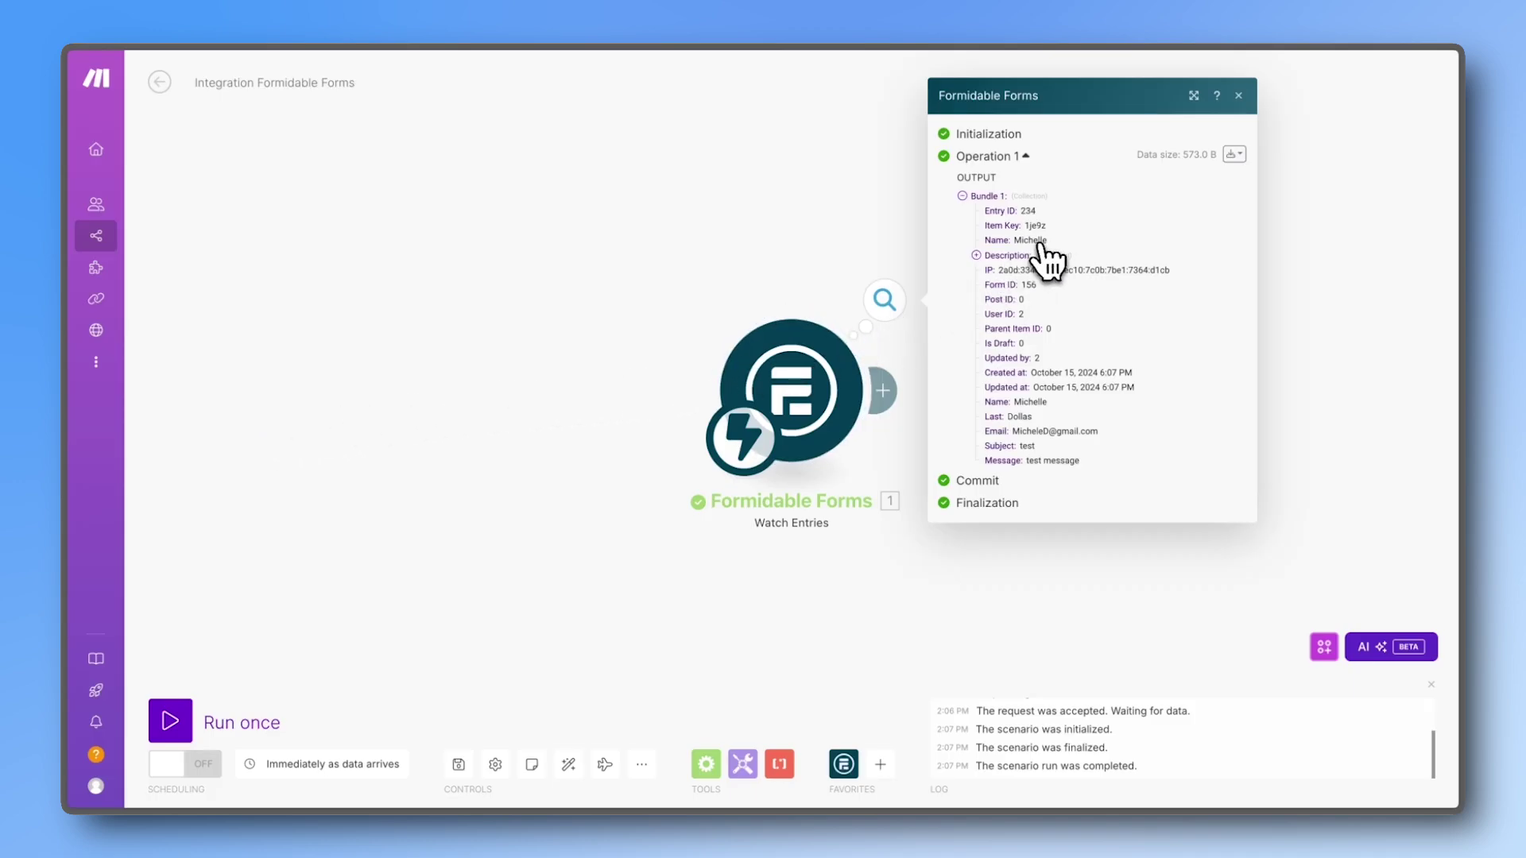
Step: Close the trigger output and add an Airtable module after Watch Entries by searching 'airt'
left_click(826, 385)
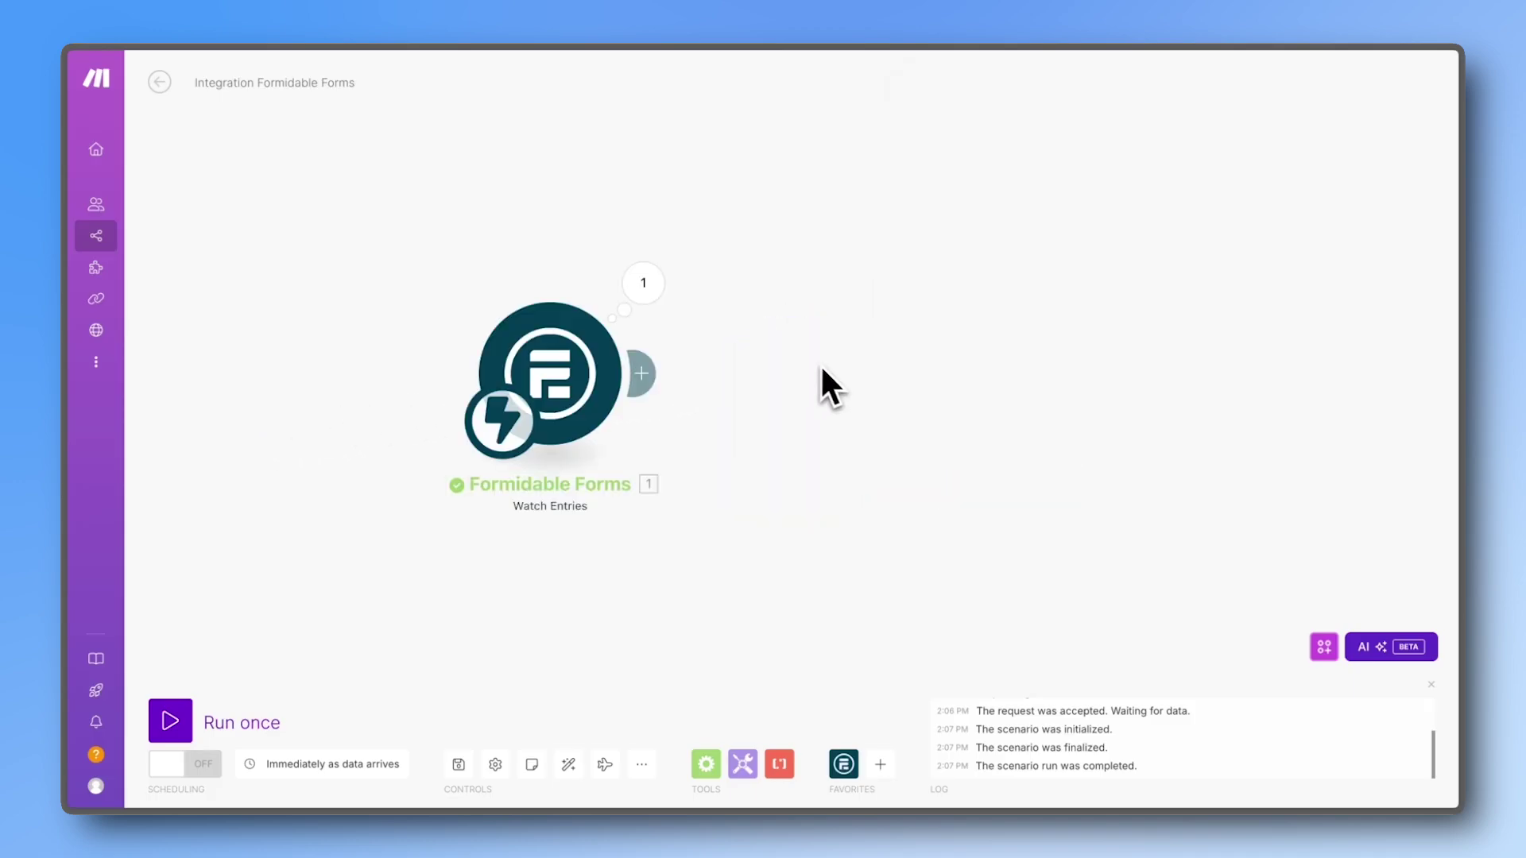
left_click(894, 378)
type("airt")
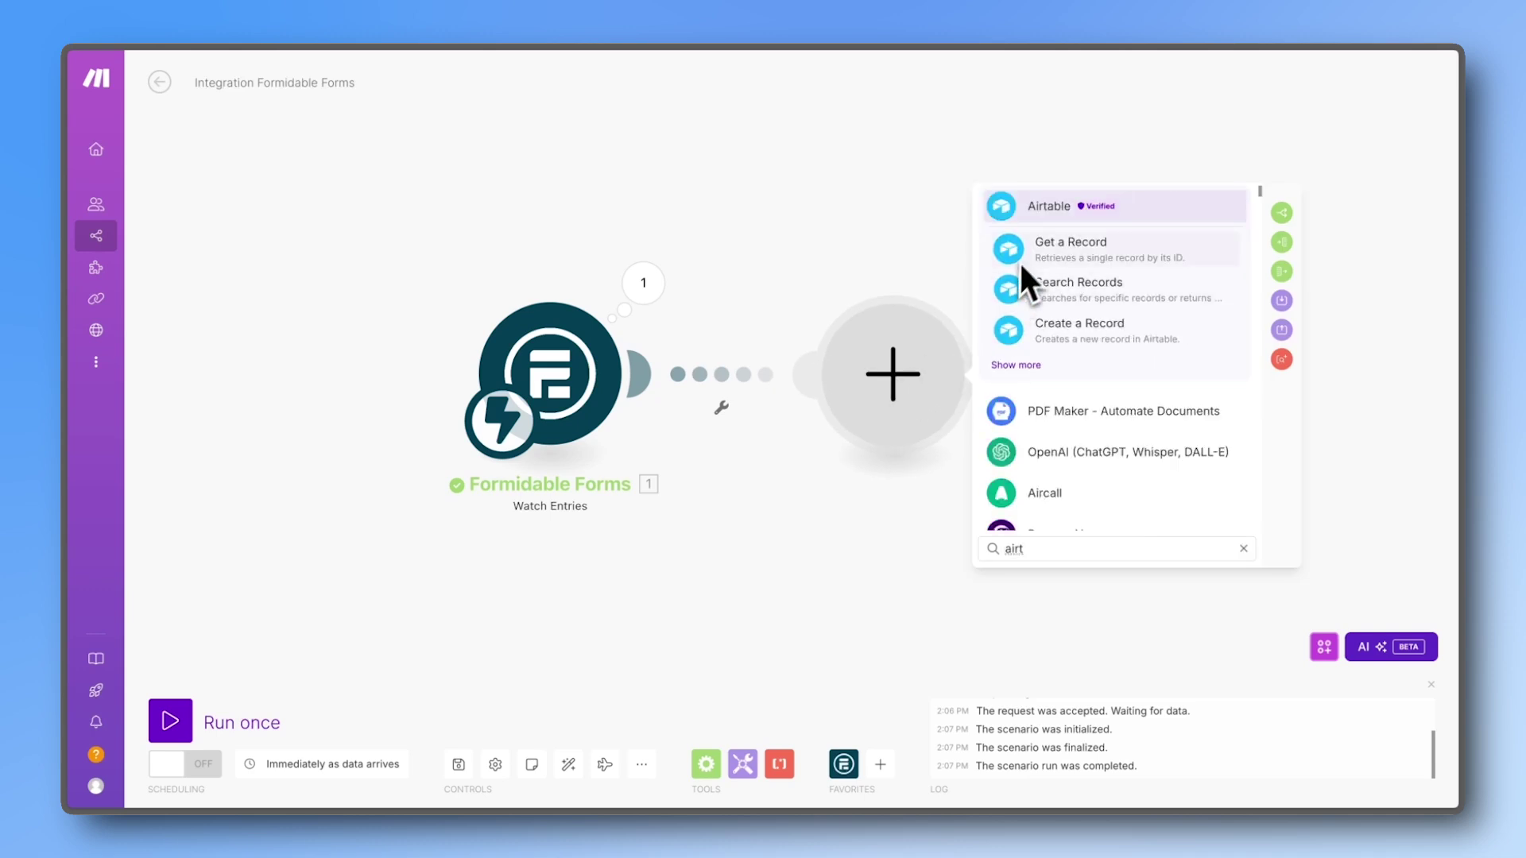
left_click(1034, 211)
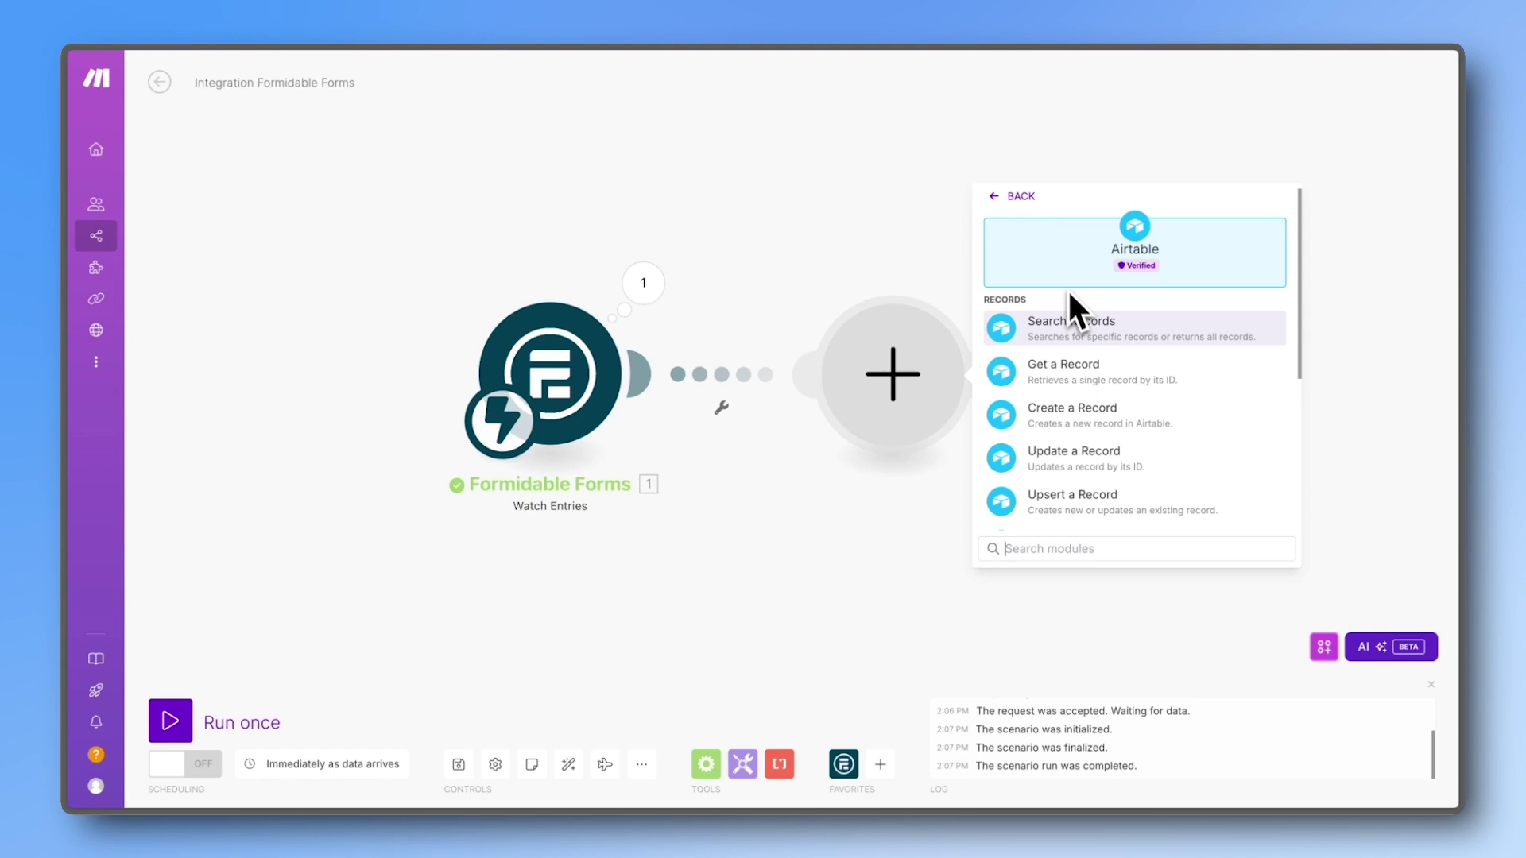
Step: Choose Airtable Create a Record and save a new Airtable OAuth connection
left_click(1085, 421)
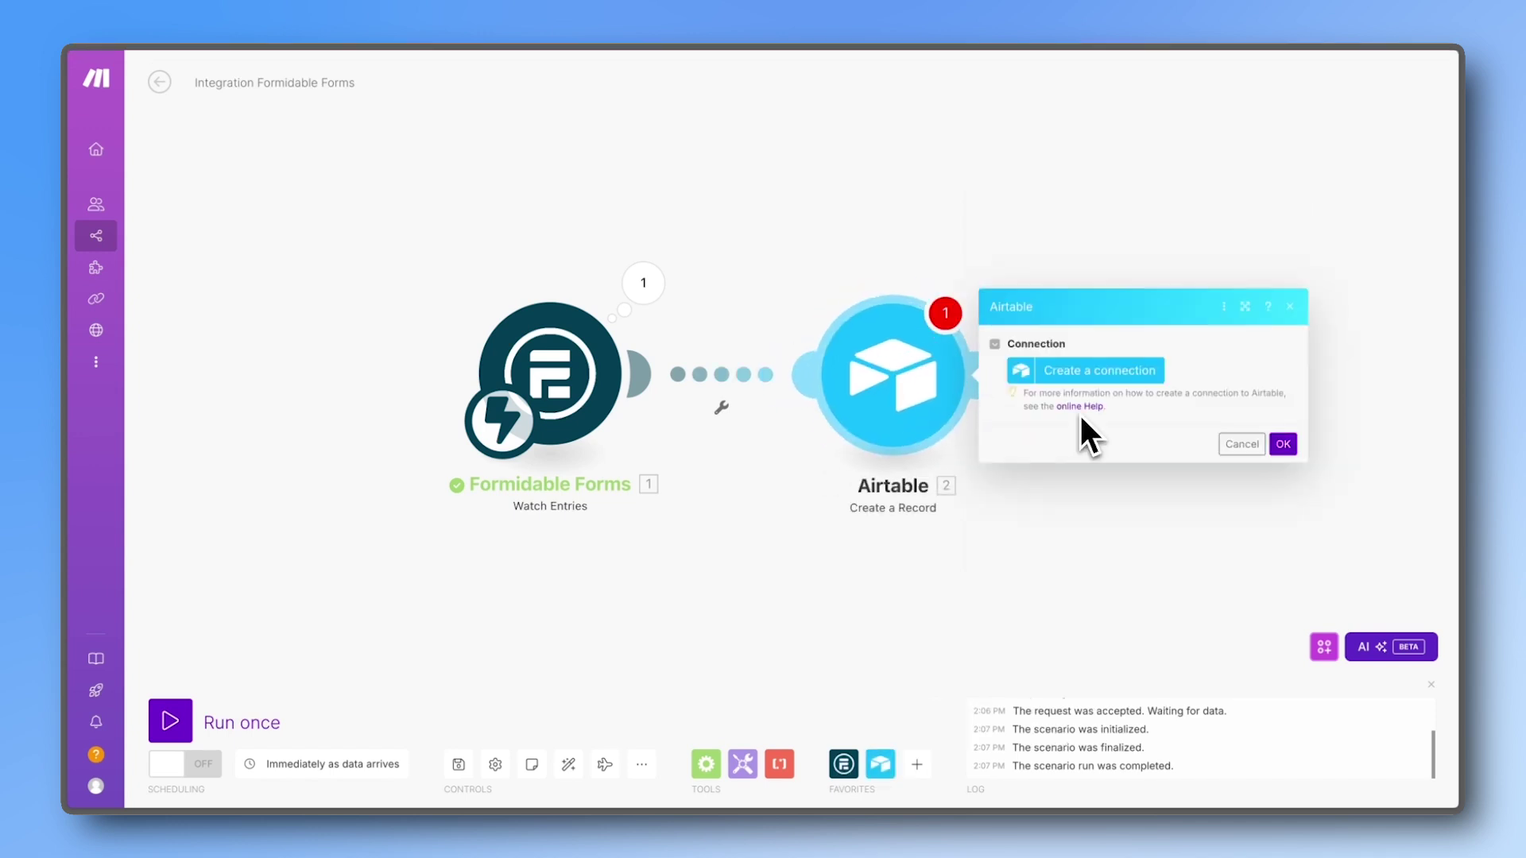
left_click(1091, 381)
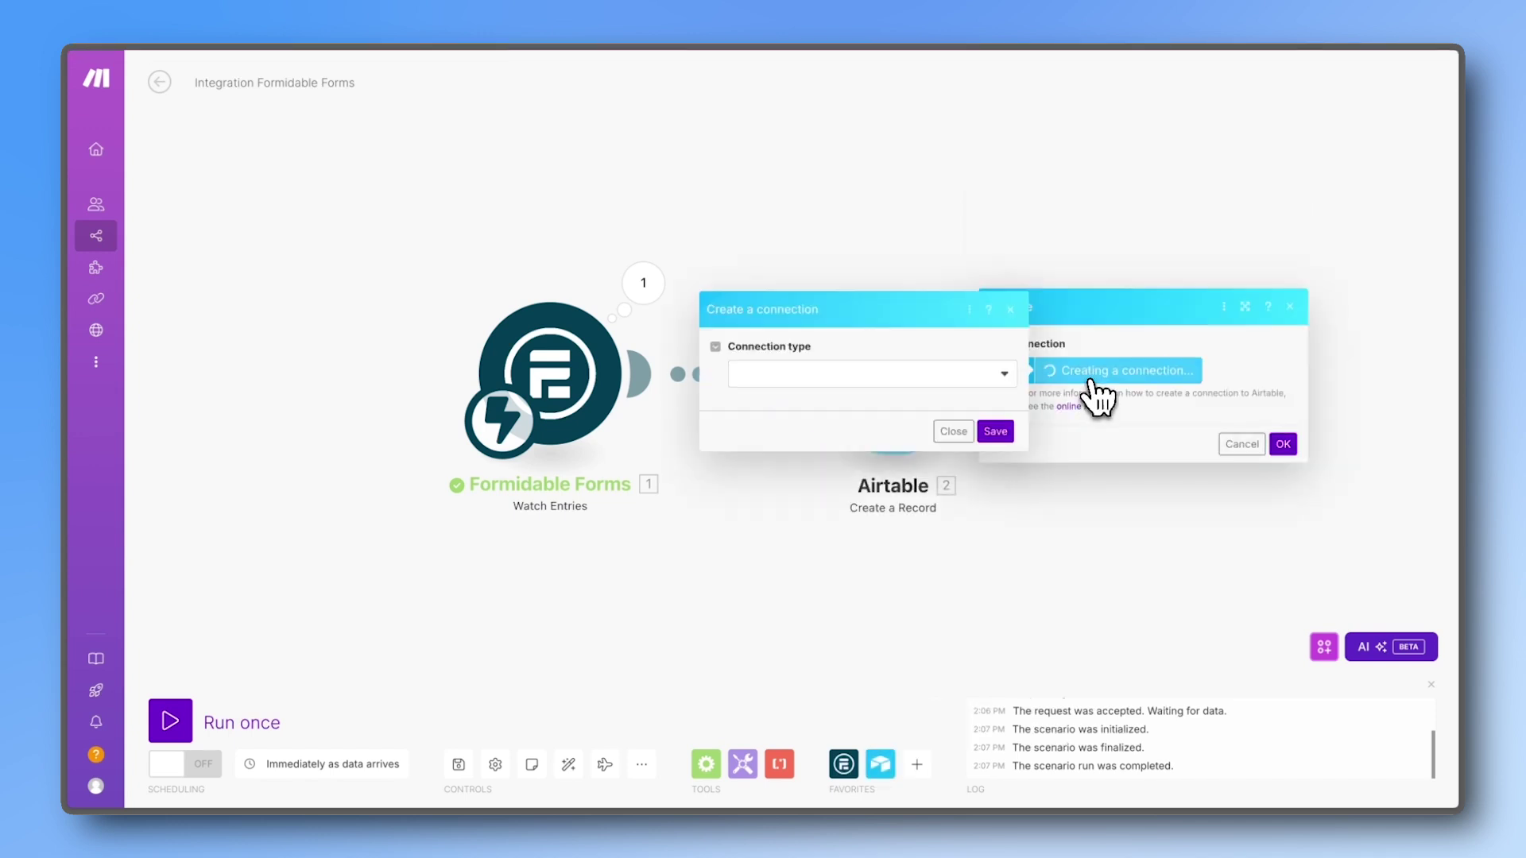
left_click(995, 375)
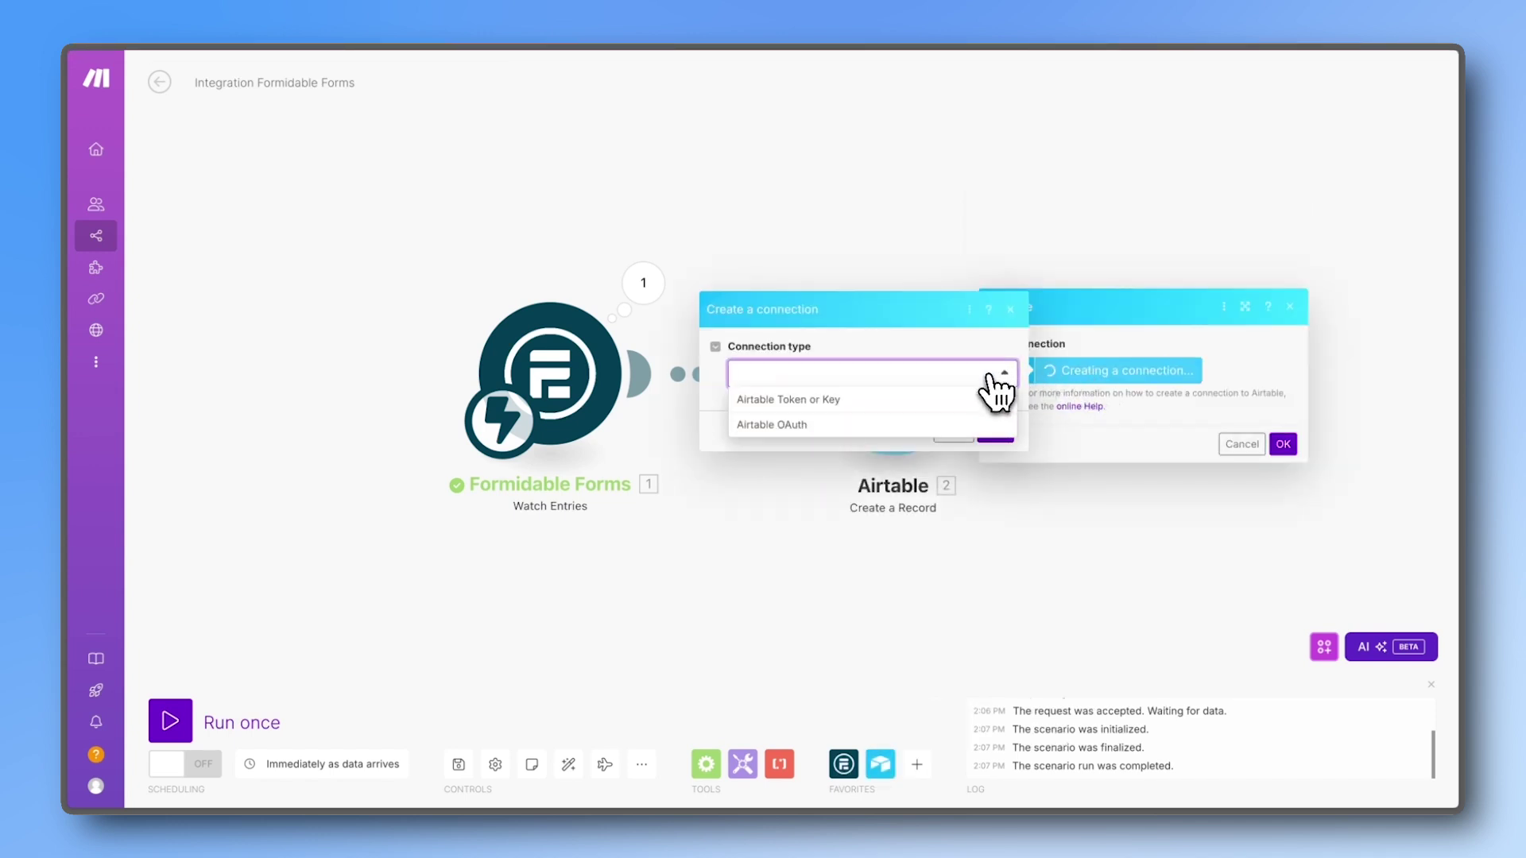
left_click(788, 427)
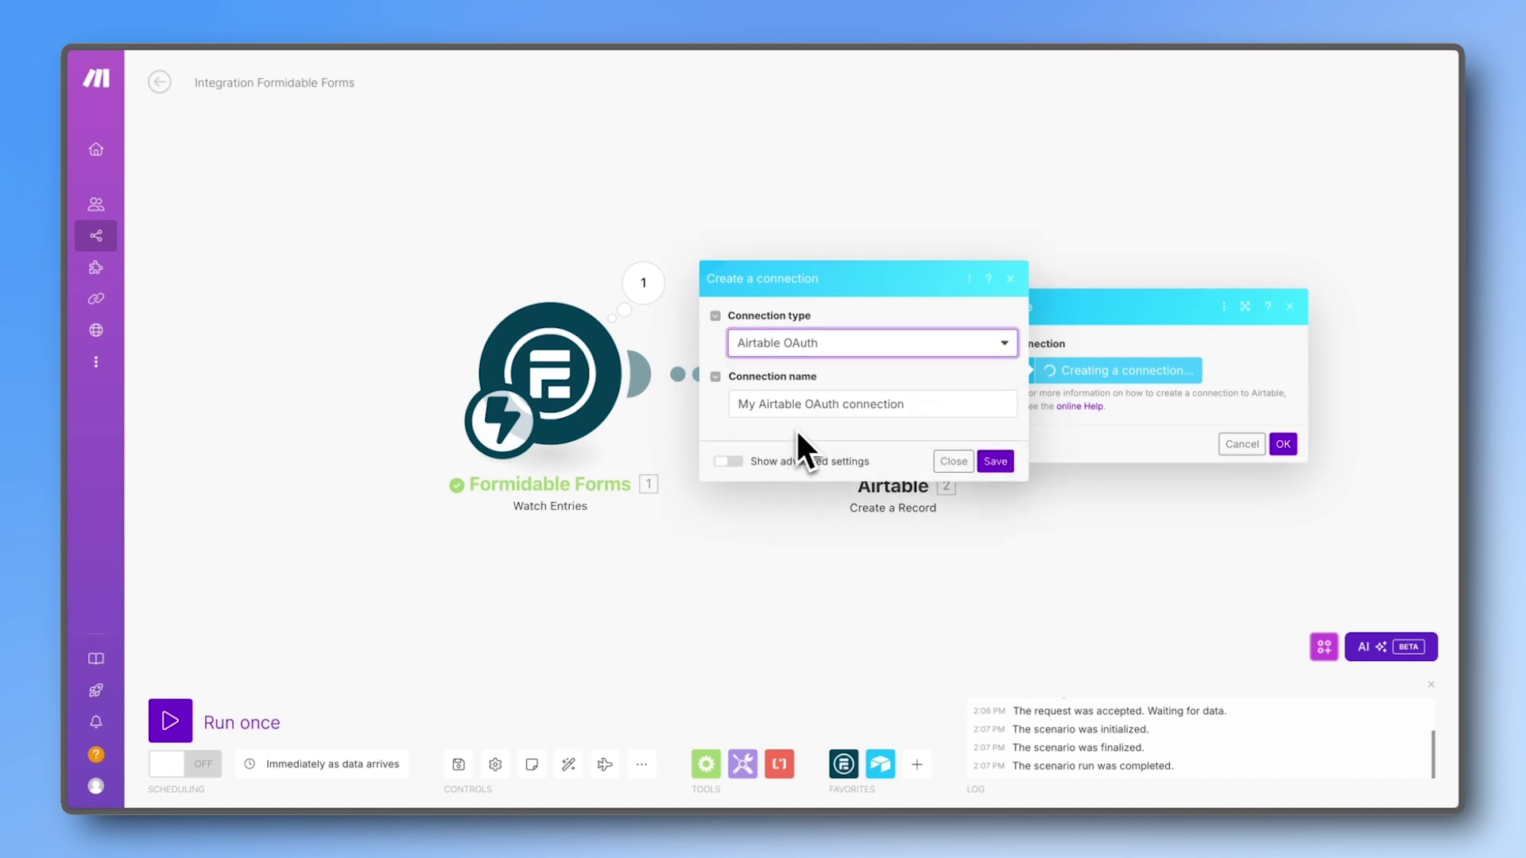
left_click(985, 468)
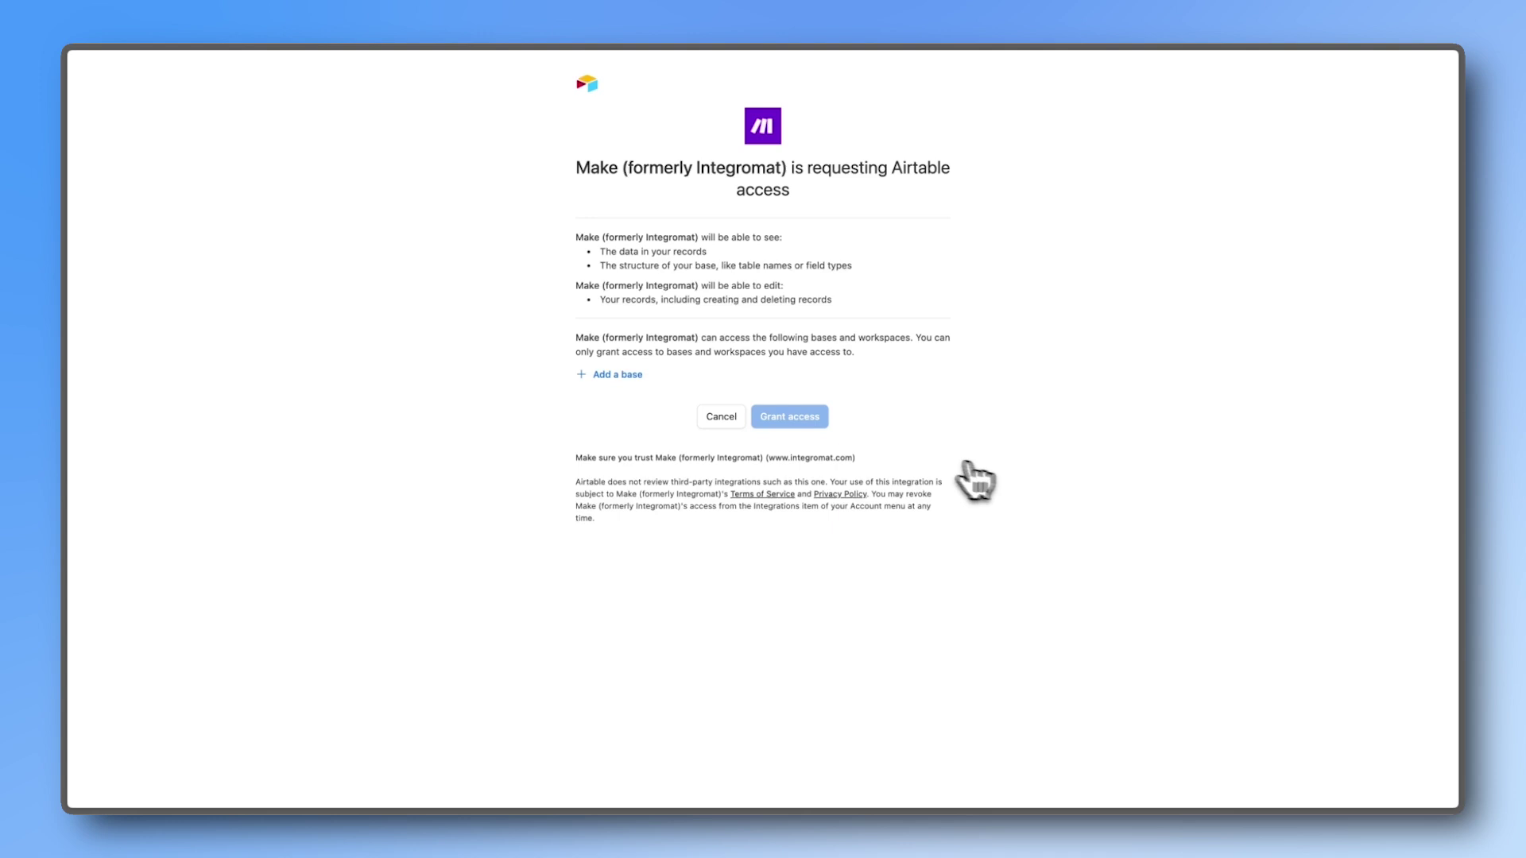
Step: Add Untitled Base to the allowed bases and grant Make access to Airtable
left_click(629, 376)
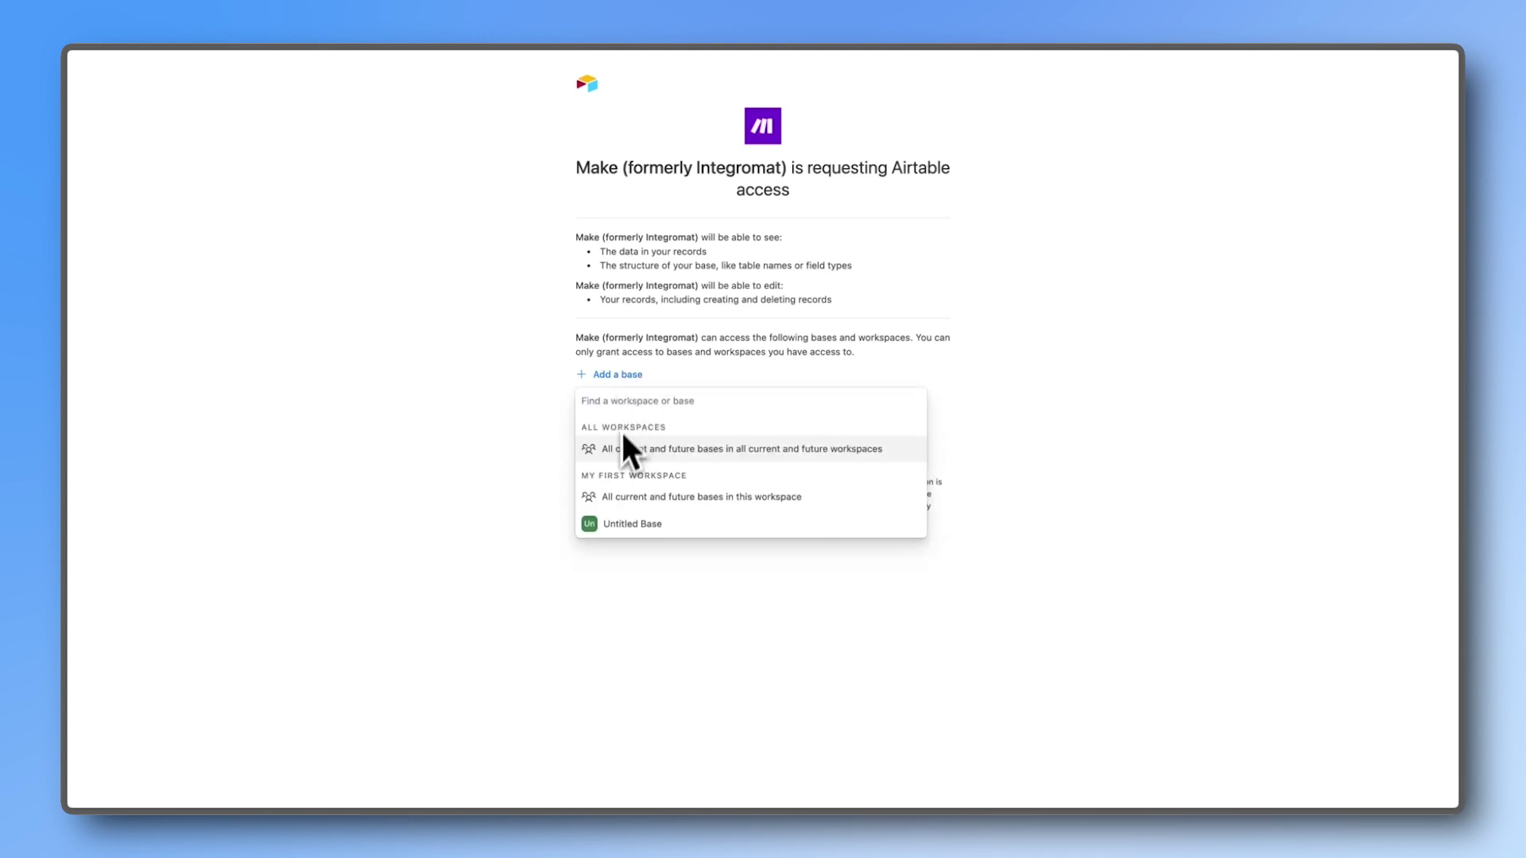
left_click(623, 524)
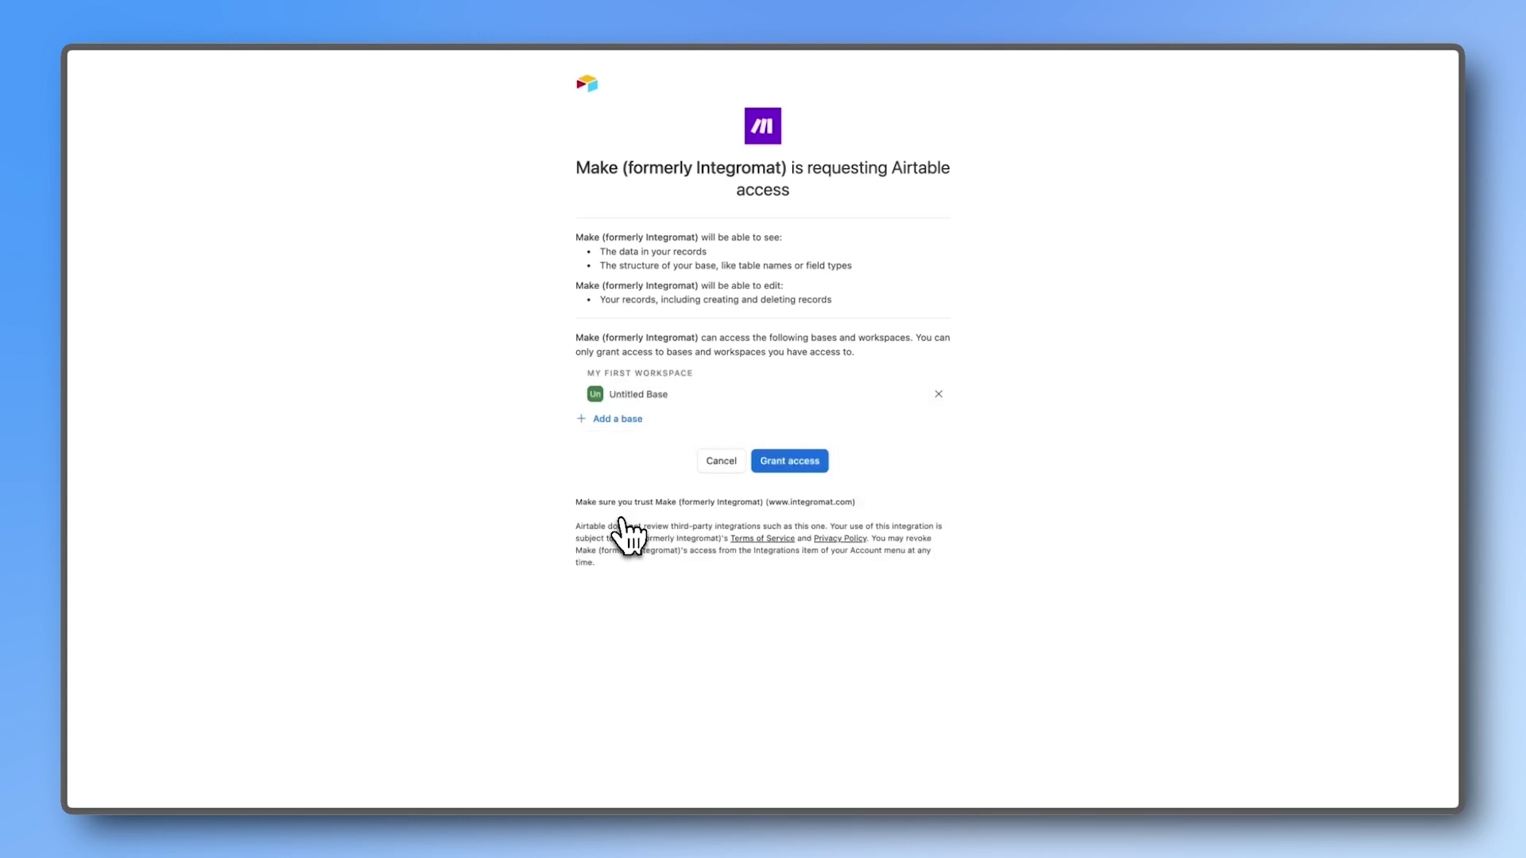
left_click(768, 470)
Step: Point the Airtable module at Untitled Base and Table 1
left_click(1099, 358)
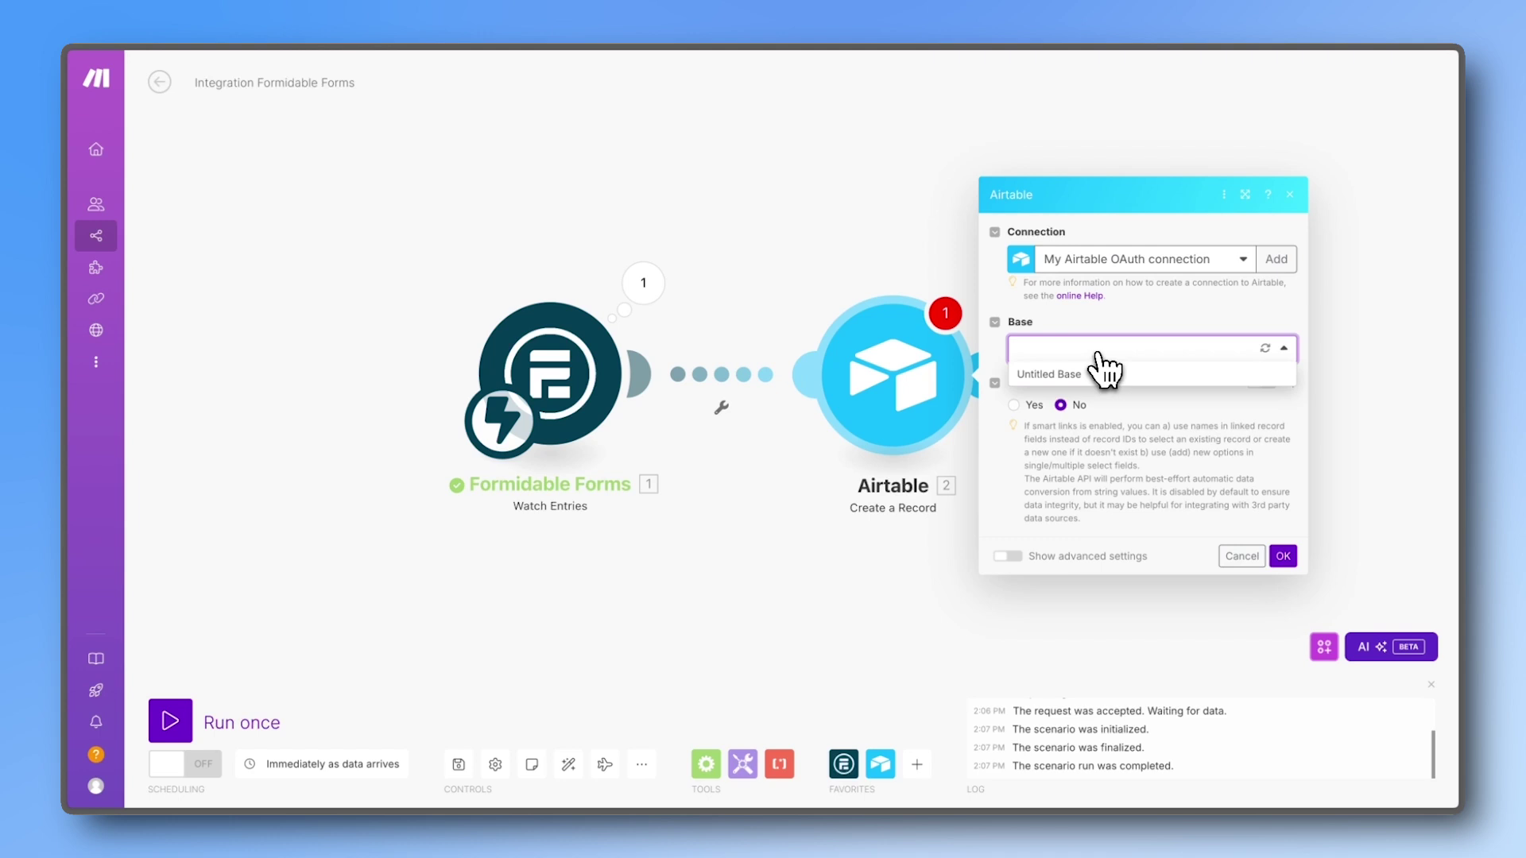
left_click(1103, 377)
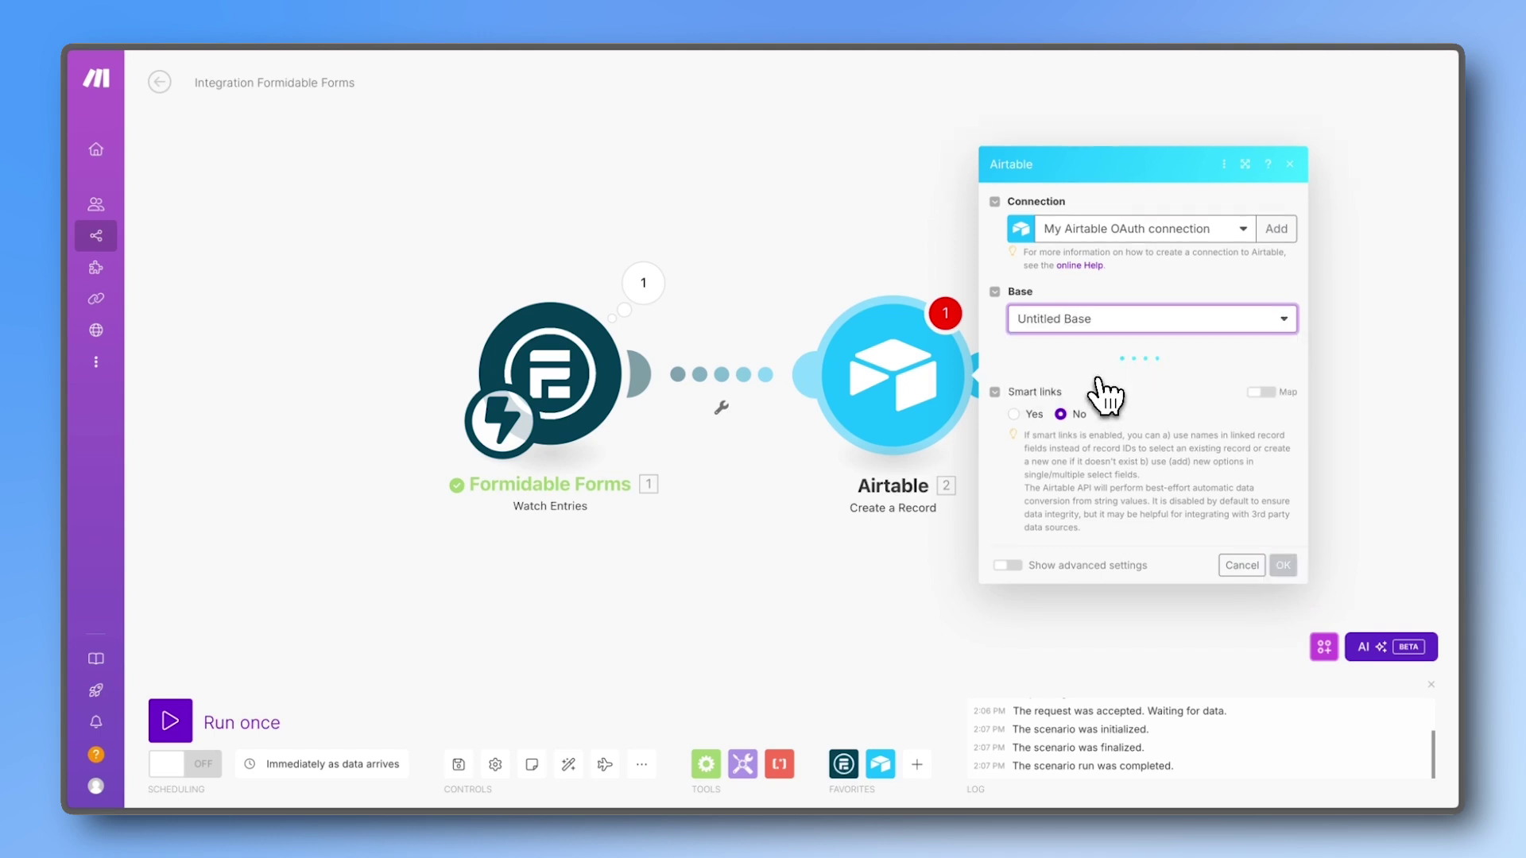
left_click(1097, 389)
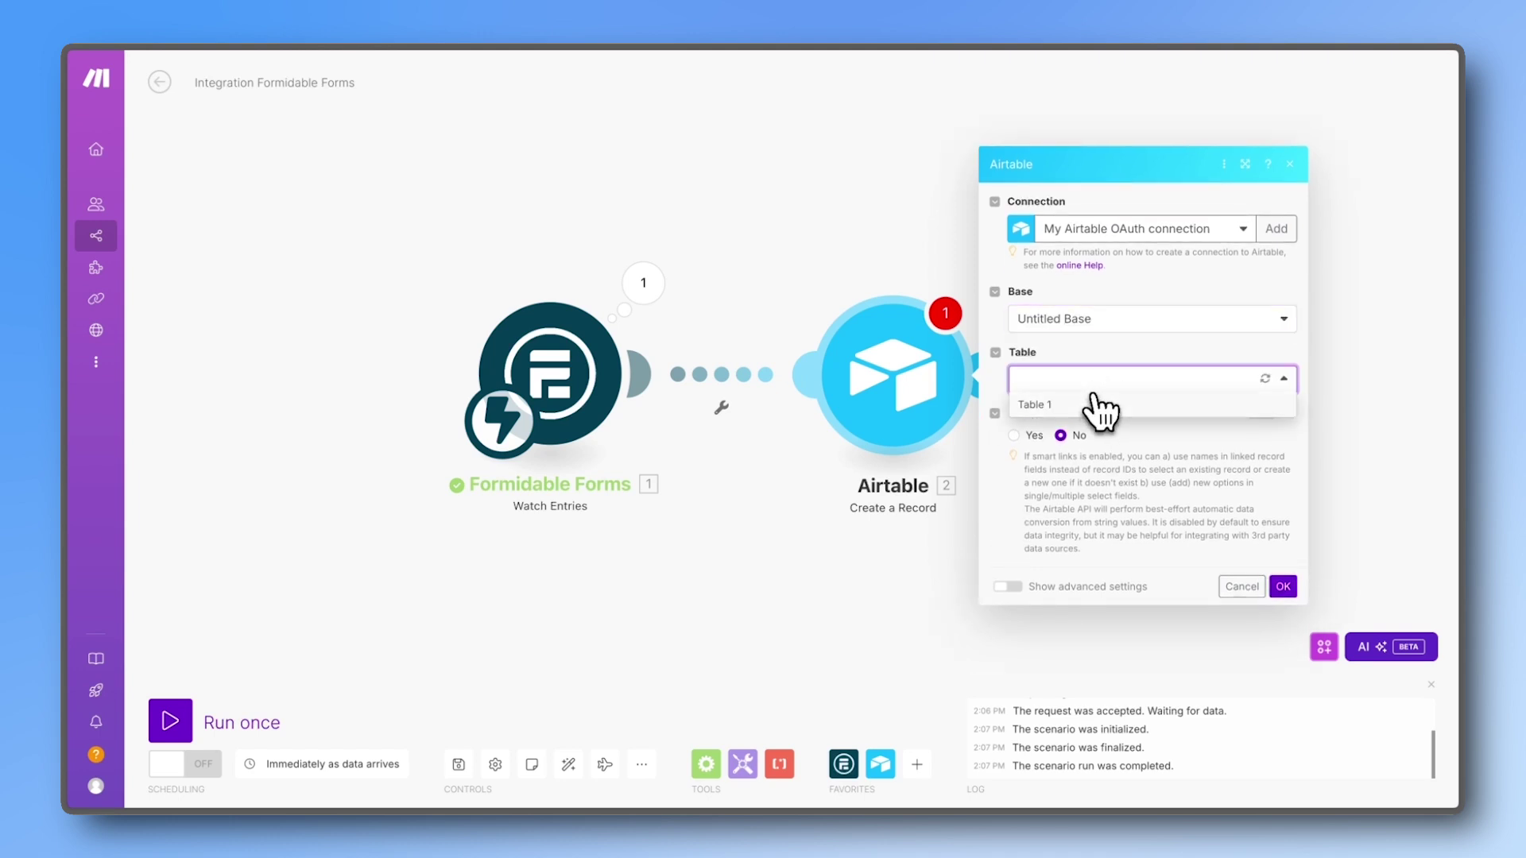
left_click(1098, 407)
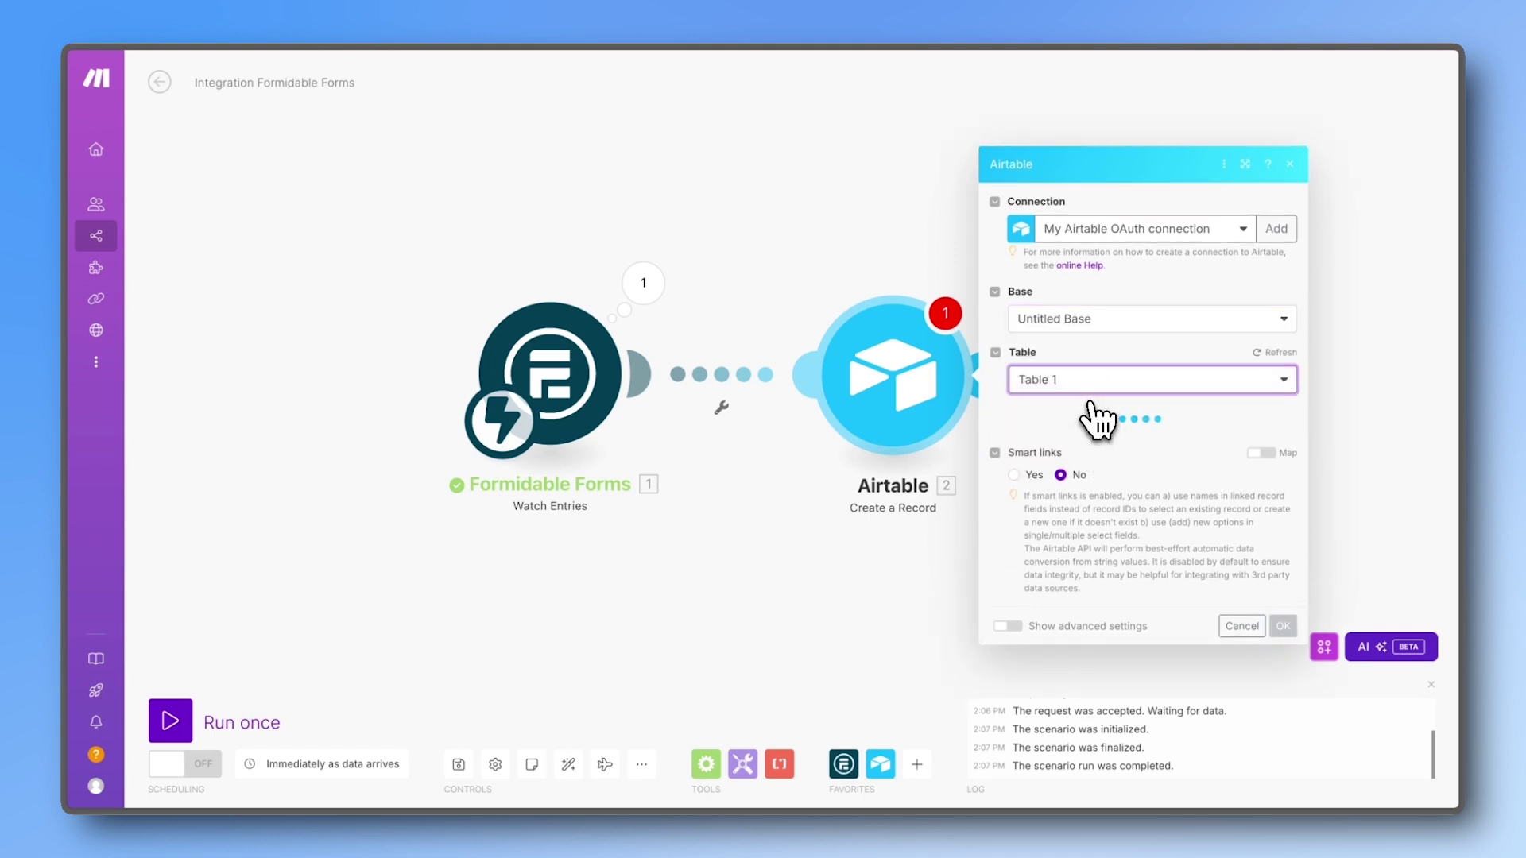
Step: Map the form's Name, Last, Email, Subject and Message into the matching Airtable fields and confirm
left_click(1079, 379)
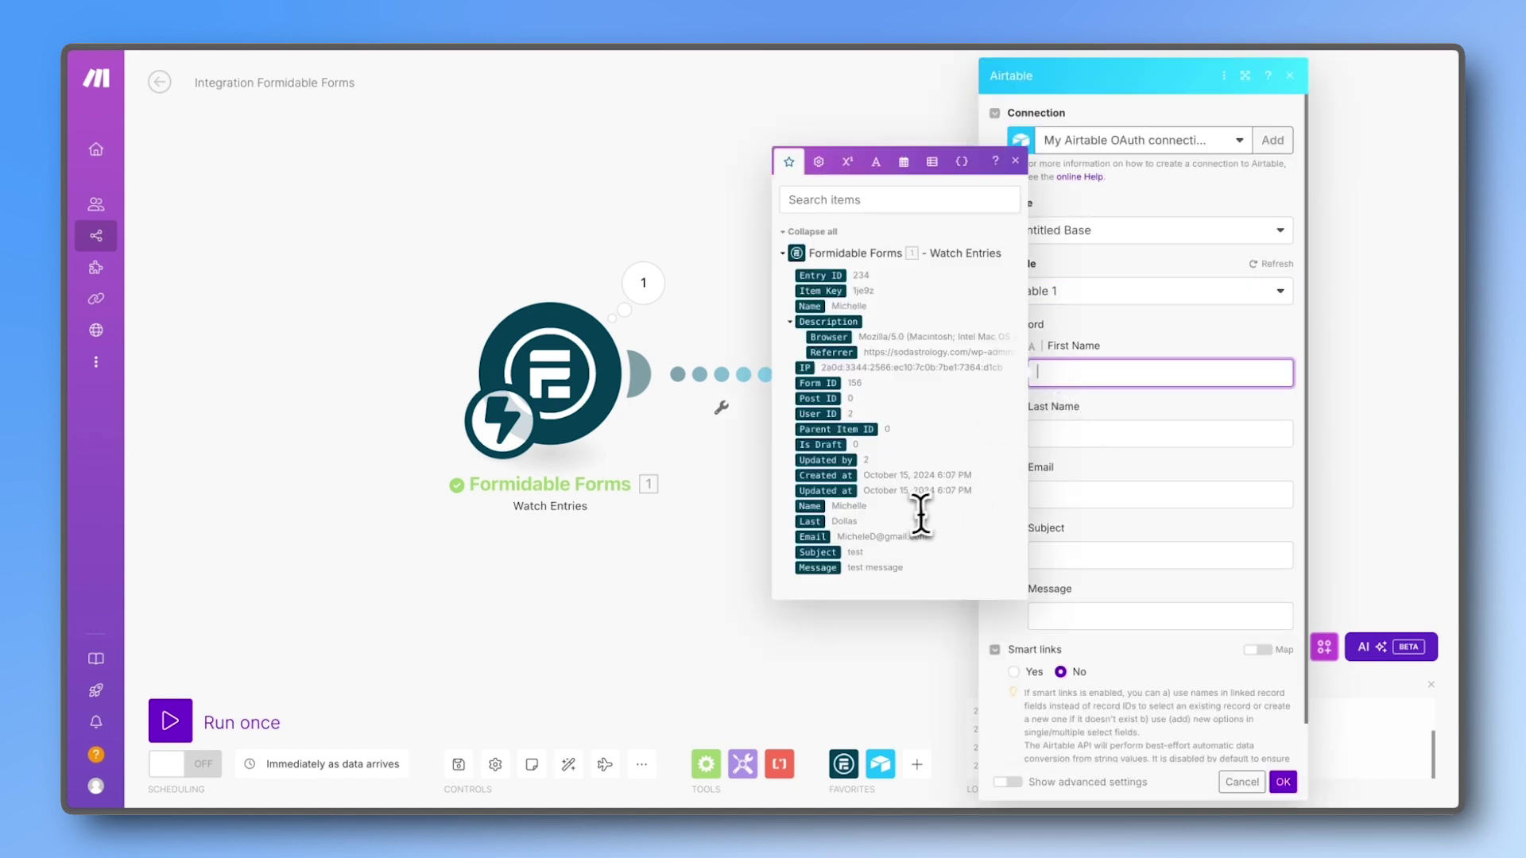
left_click(812, 506)
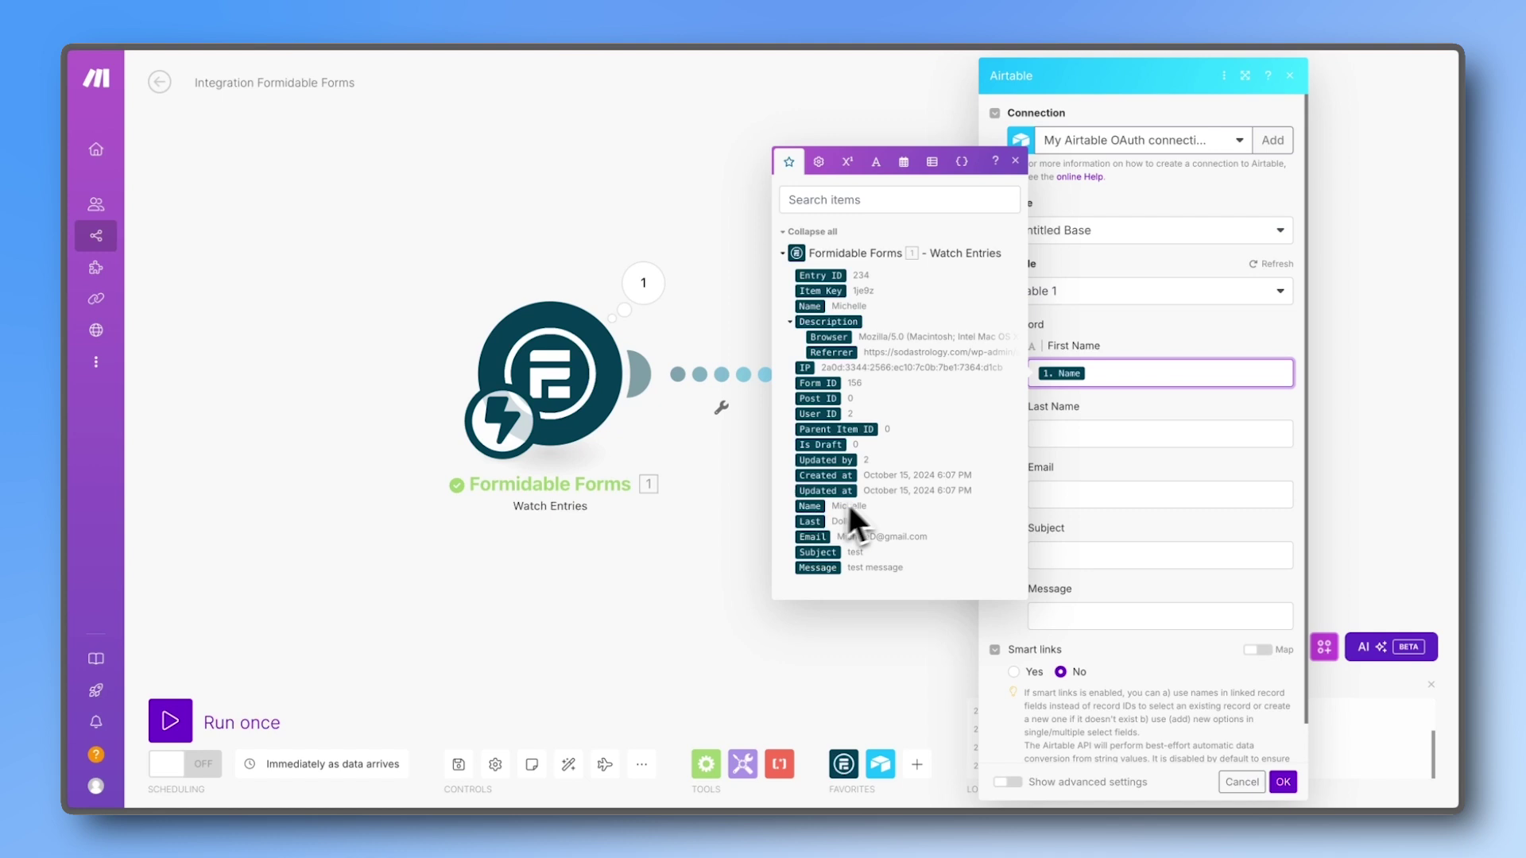
left_click(1038, 434)
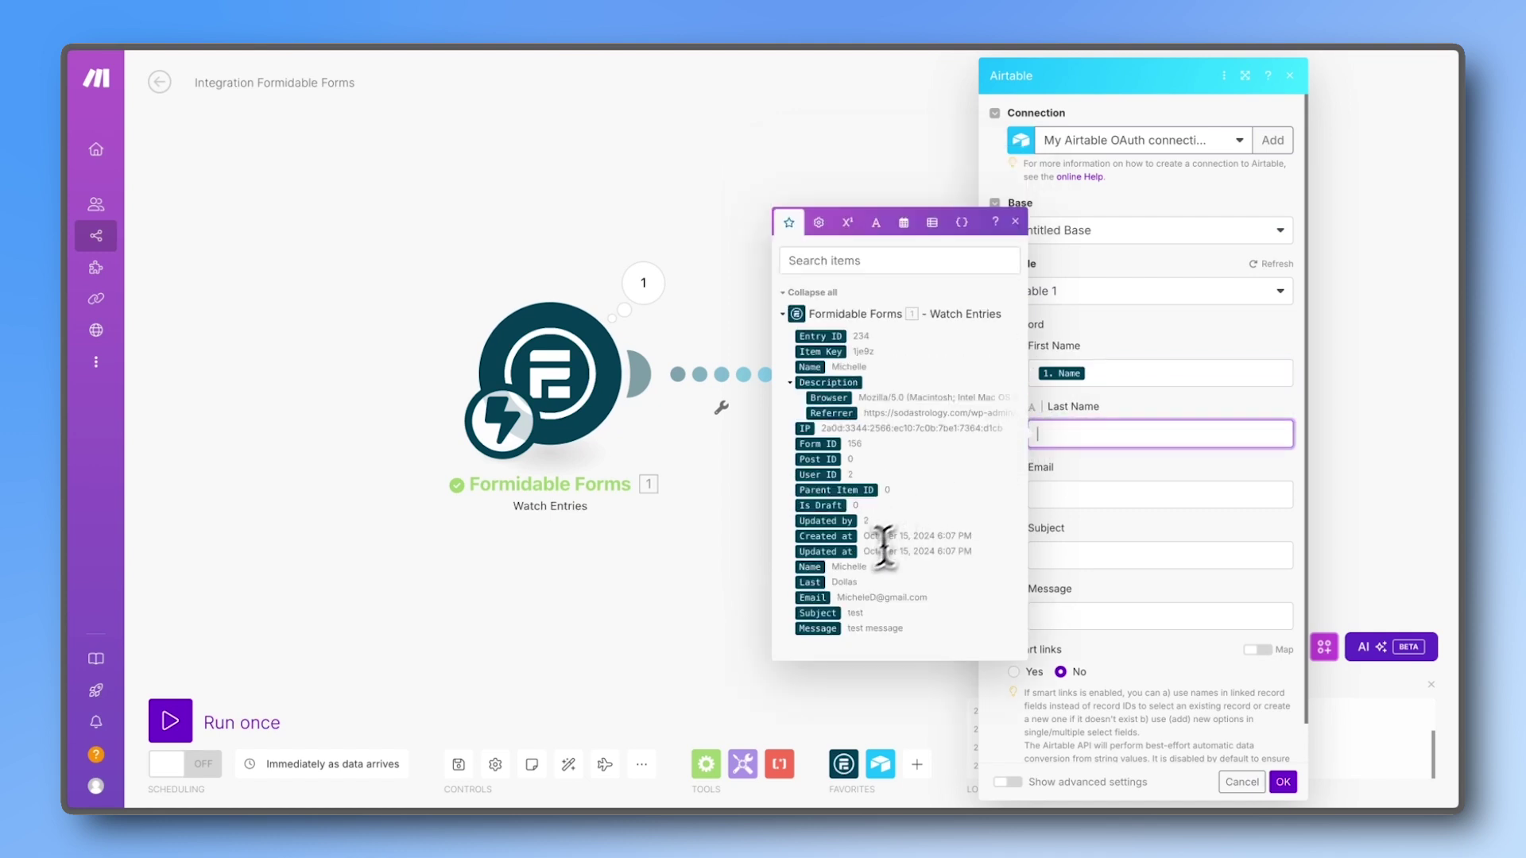
left_click(815, 583)
left_click(1049, 487)
left_click(813, 656)
left_click(1161, 556)
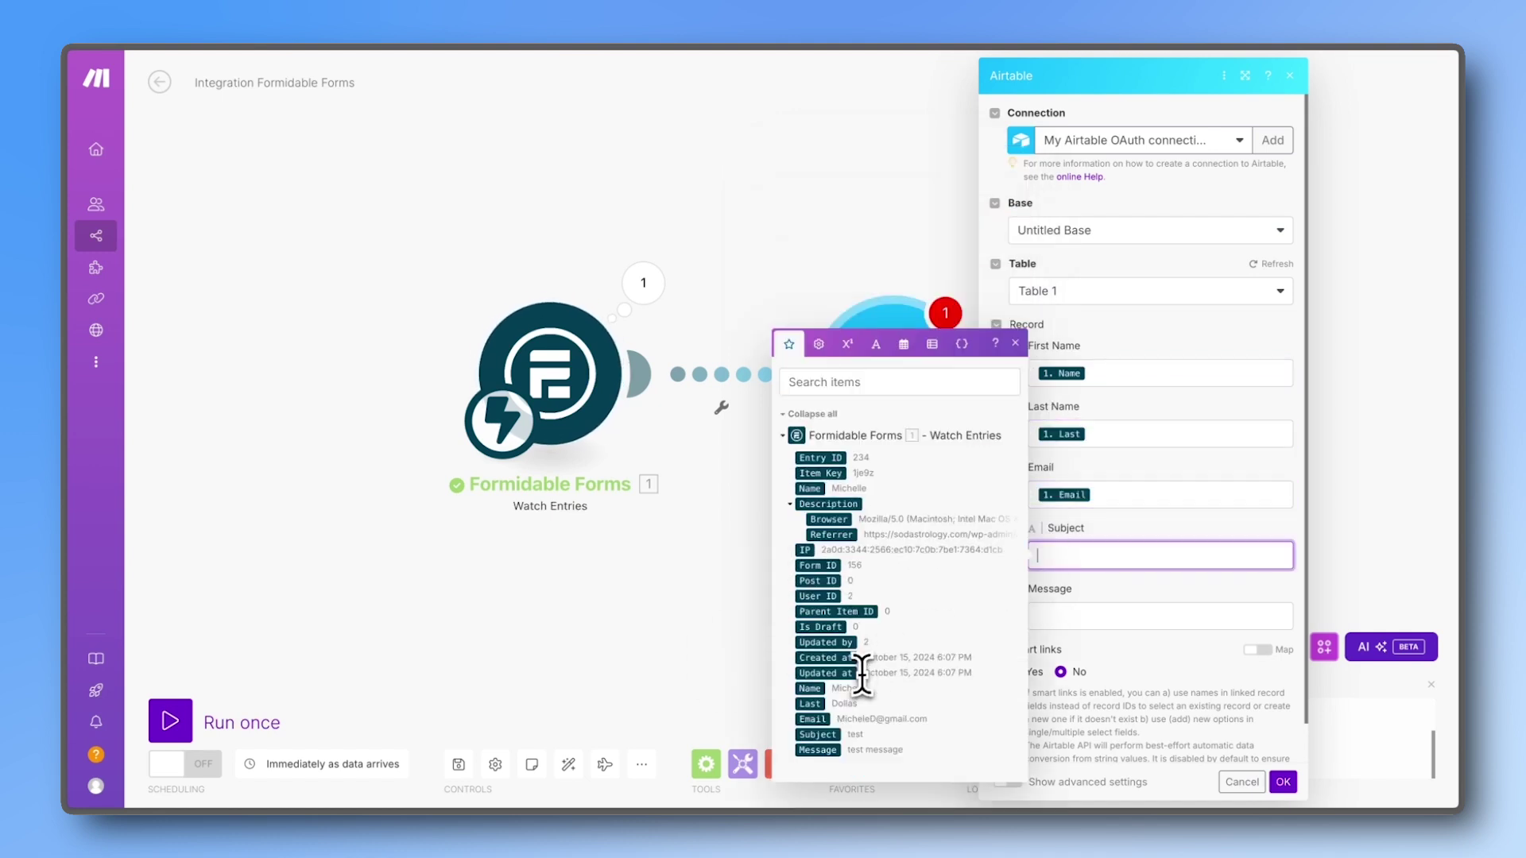
left_click(813, 734)
left_click(1161, 617)
left_click(817, 768)
left_click(1109, 699)
scroll(1130, 710, "down", 1)
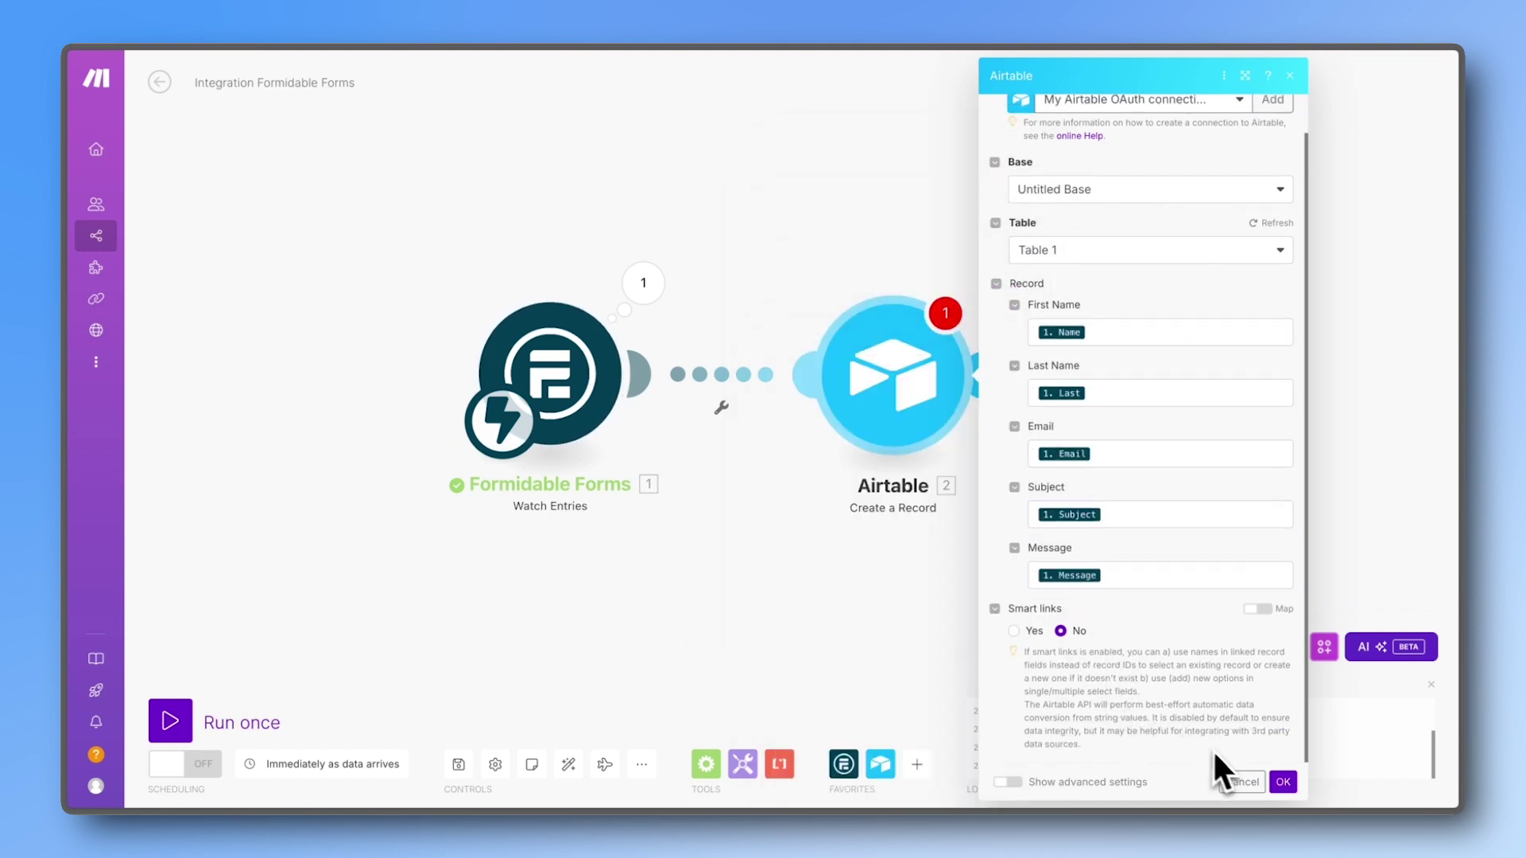
left_click(1281, 782)
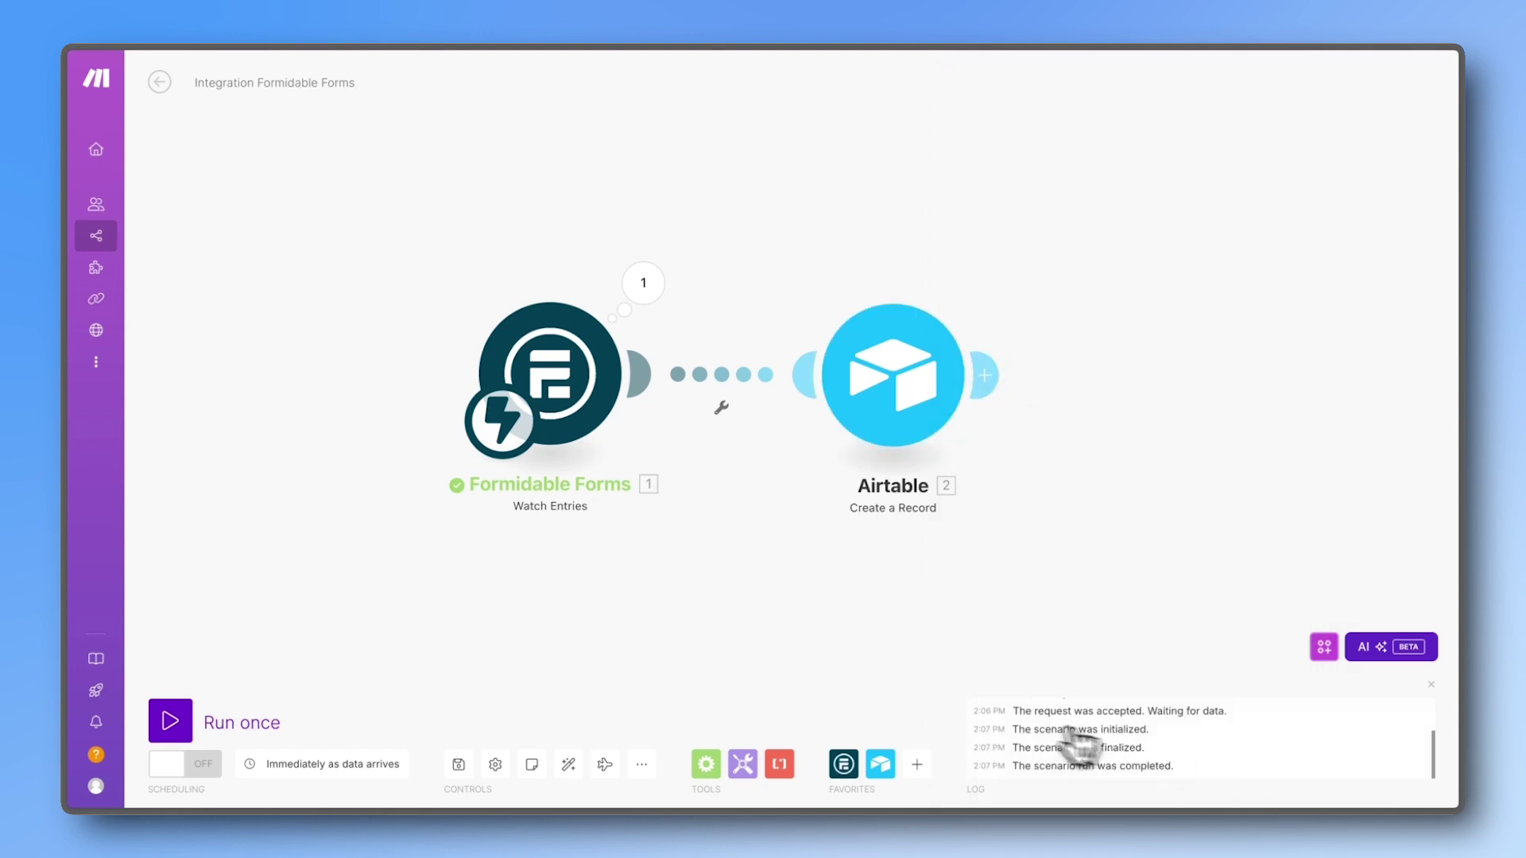
Step: Run the scenario once, submit a new form entry to Airtable, then switch scheduling ON
left_click(186, 724)
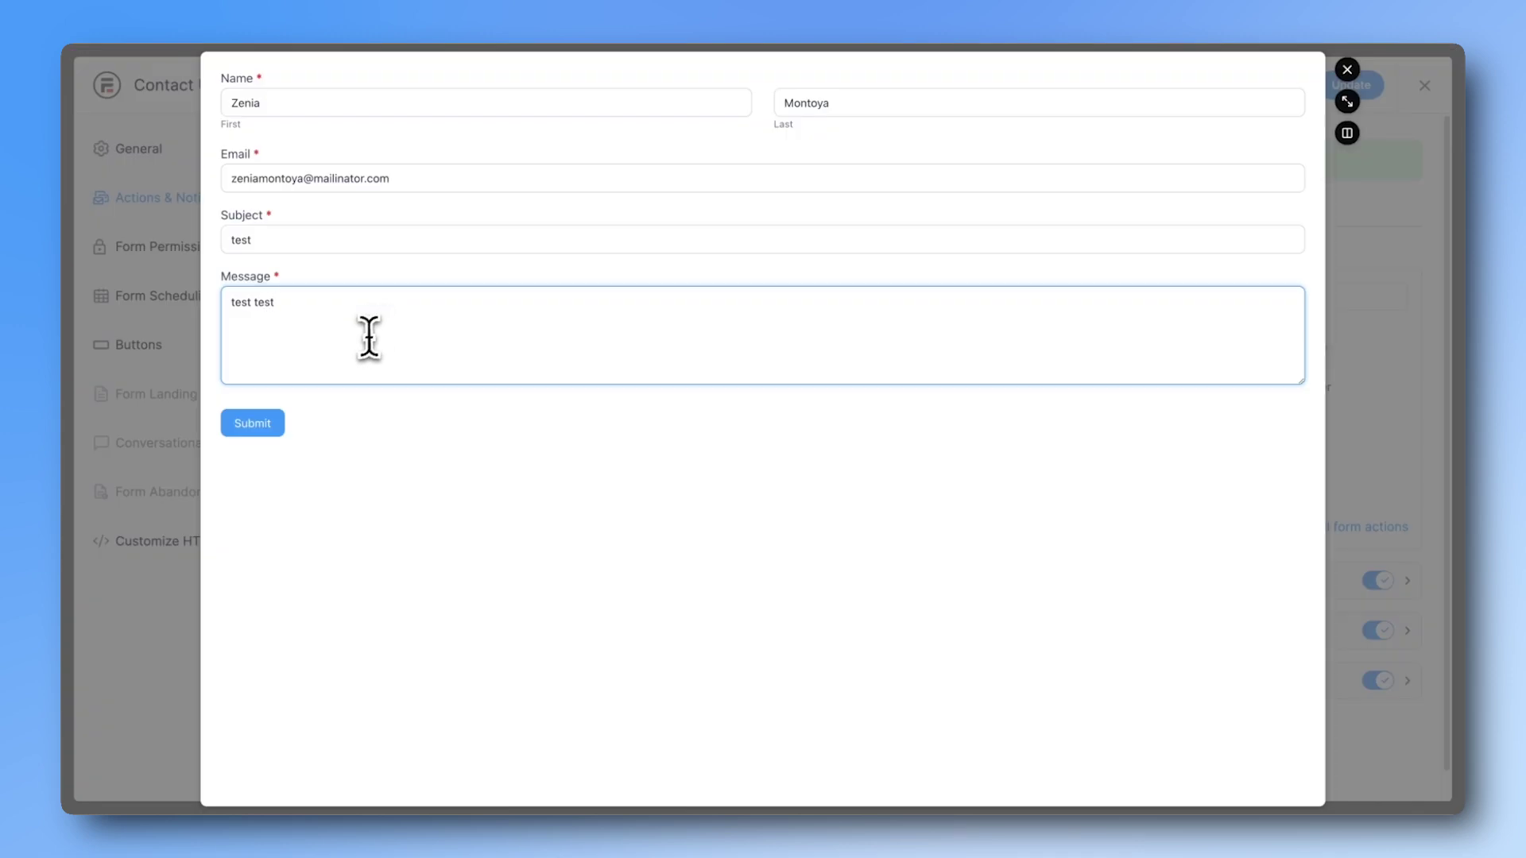
left_click(266, 426)
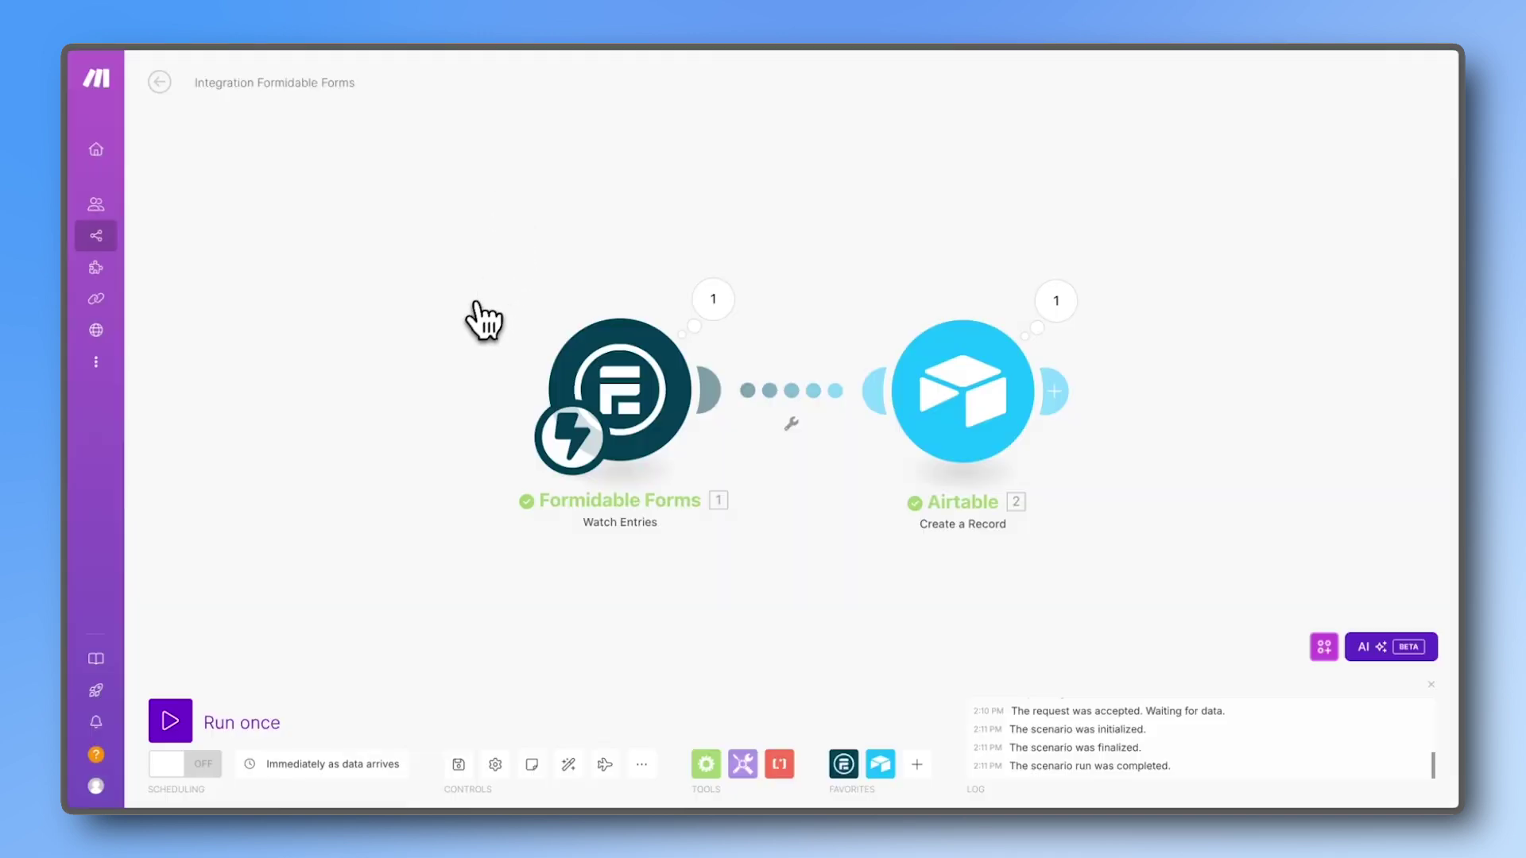
left_click(195, 772)
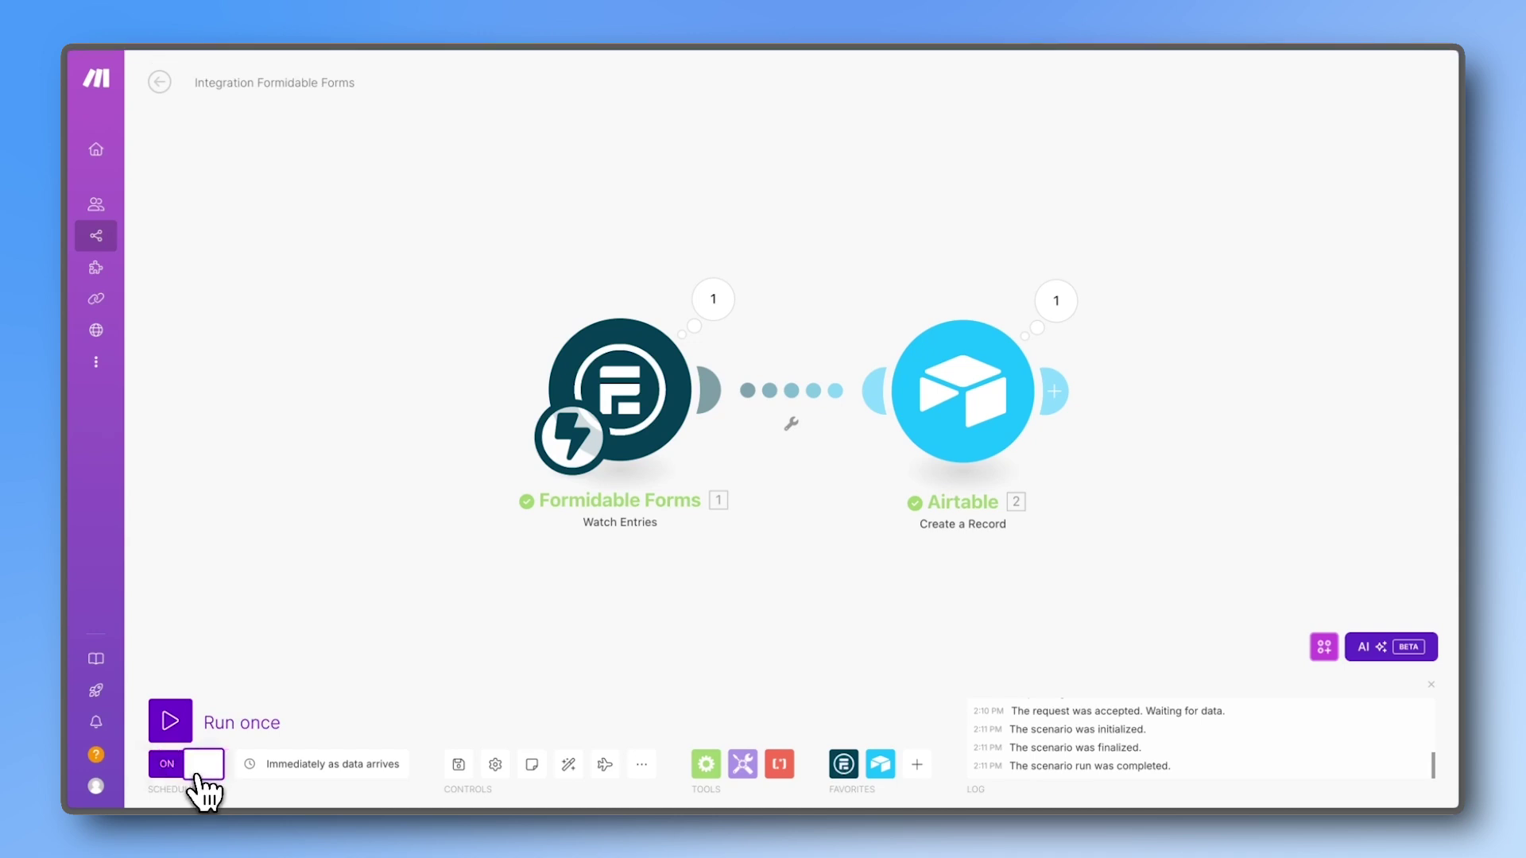